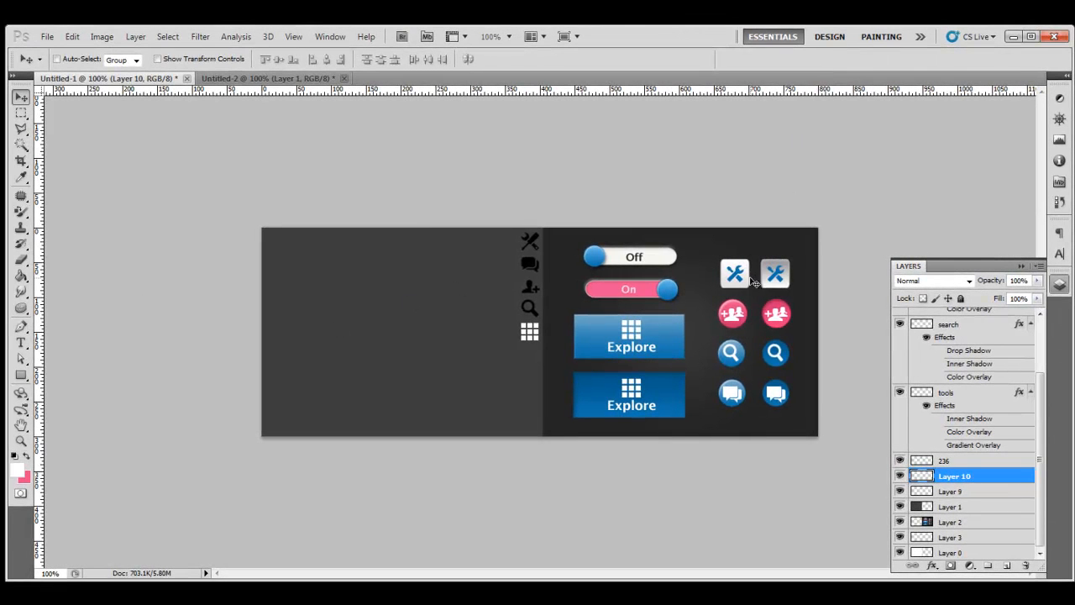
Step: Sample the light grey from the tools button and draw a fixed 42×42 px rounded square beside the icons
key("i")
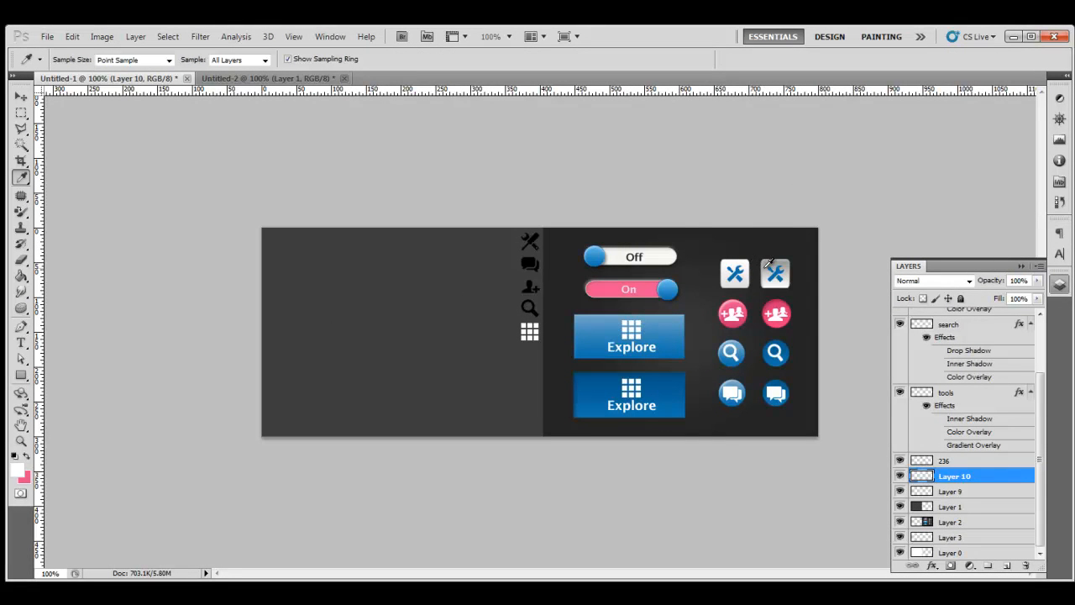
left_click(771, 263)
left_click_drag(21, 374, 57, 388)
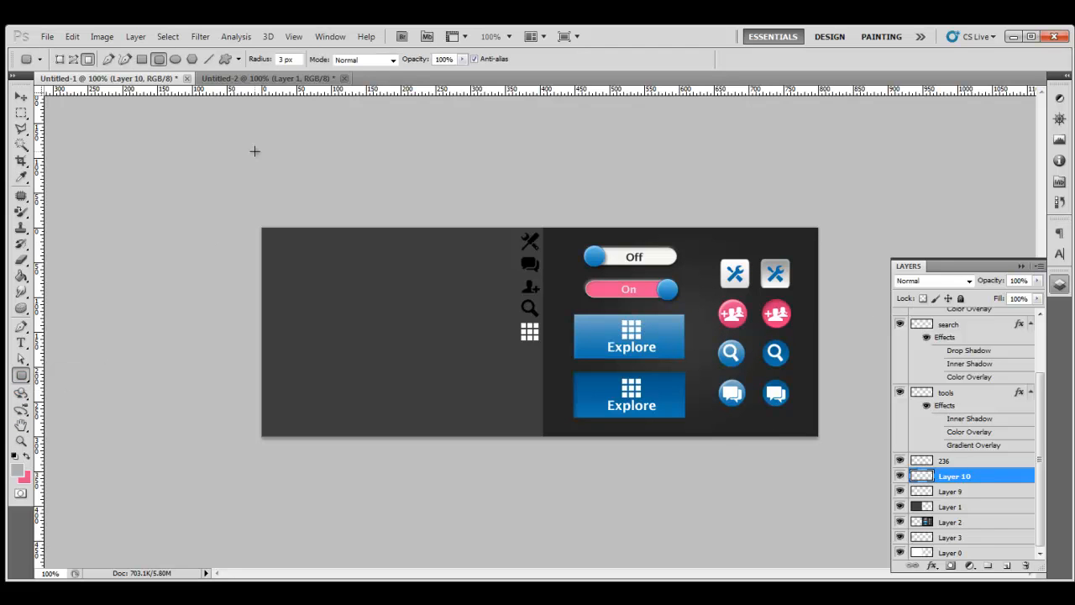
left_click(239, 59)
left_click(185, 117)
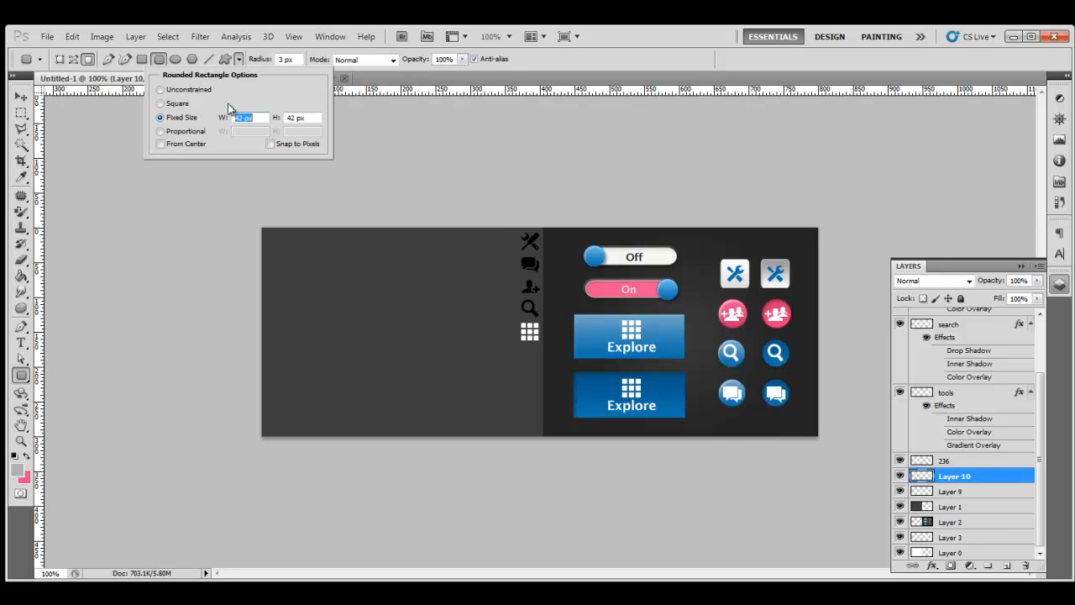
left_click(239, 59)
left_click(462, 242)
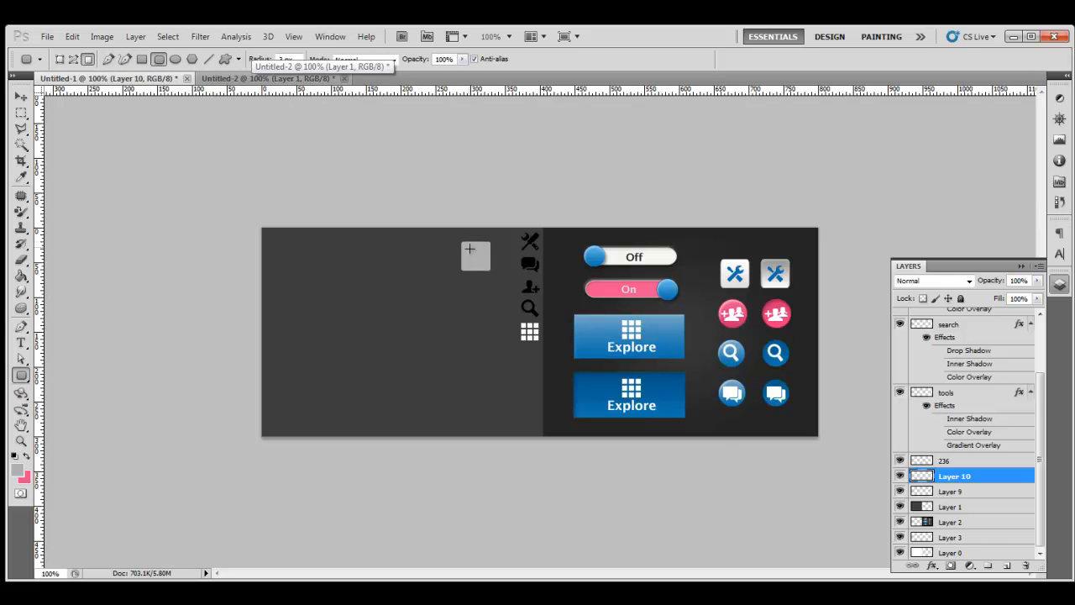
Step: Add a Gradient Overlay to Layer 10's rounded square
double_click(999, 483)
left_click_drag(743, 209, 870, 157)
left_click_drag(732, 156, 124, 155)
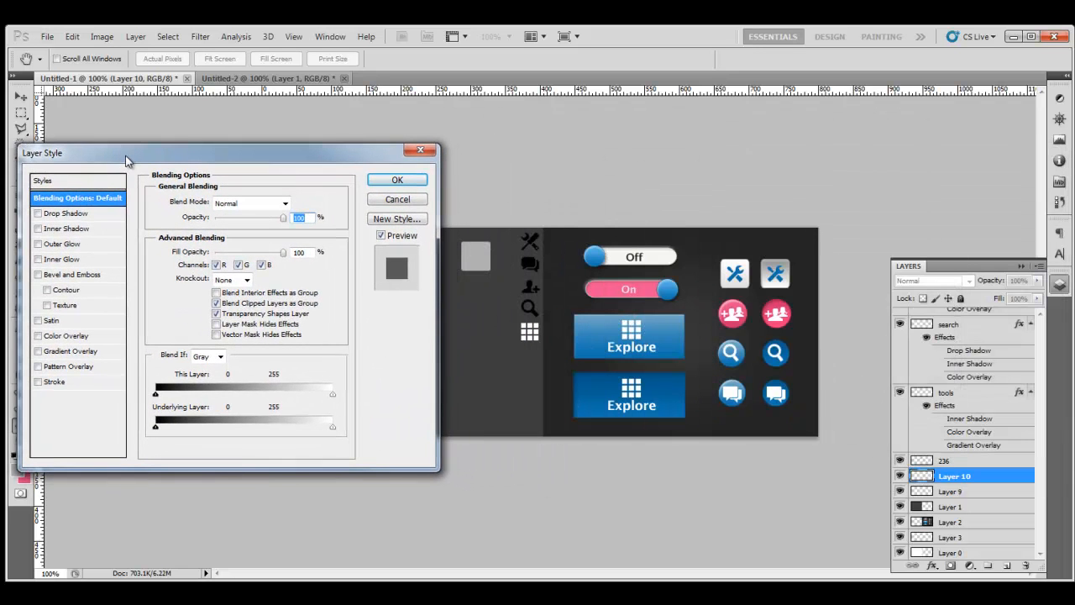
left_click(56, 352)
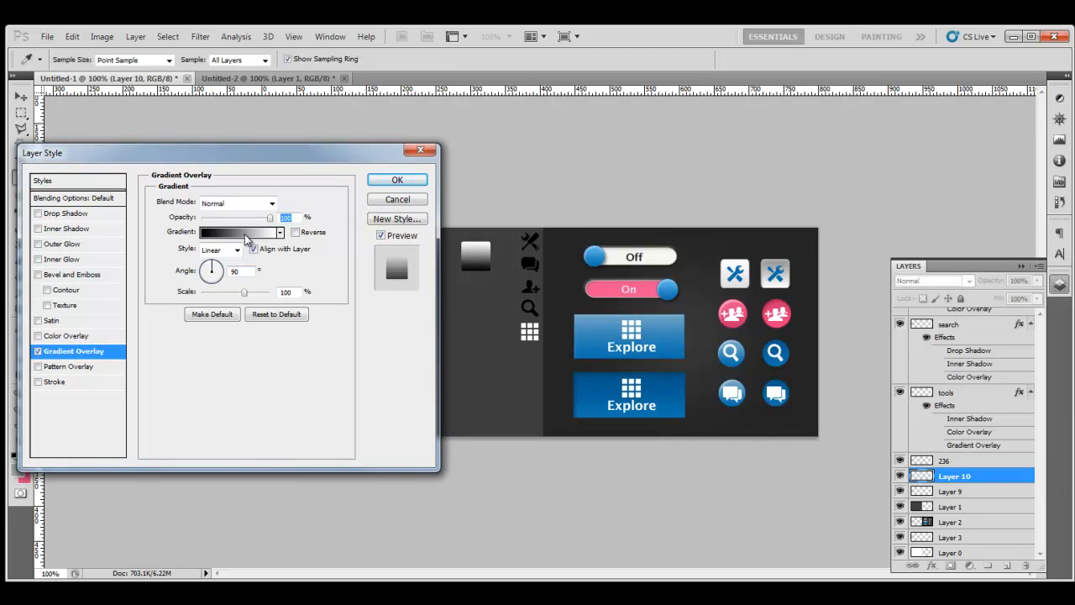
left_click(246, 238)
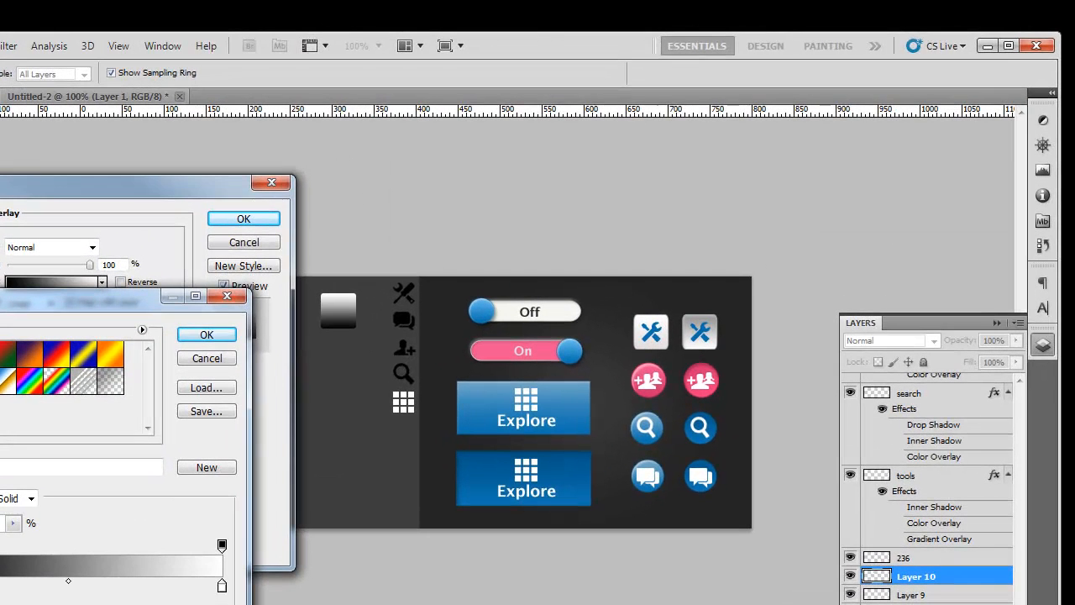
Step: Set the first gradient stop to a light grey sampled from the tools button
double_click(0, 586)
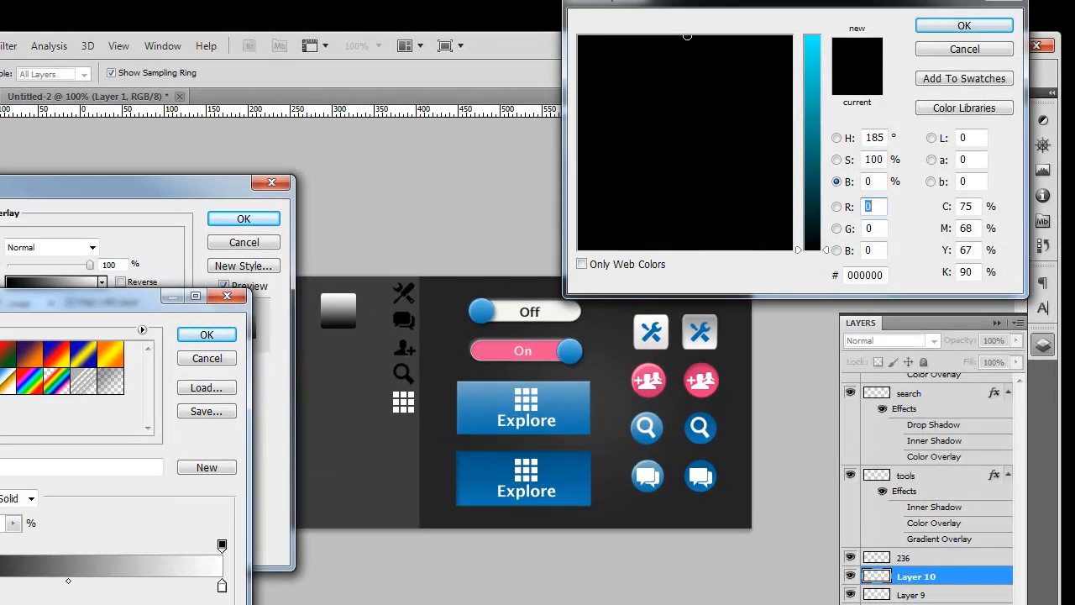
left_click(701, 320)
double_click(866, 275)
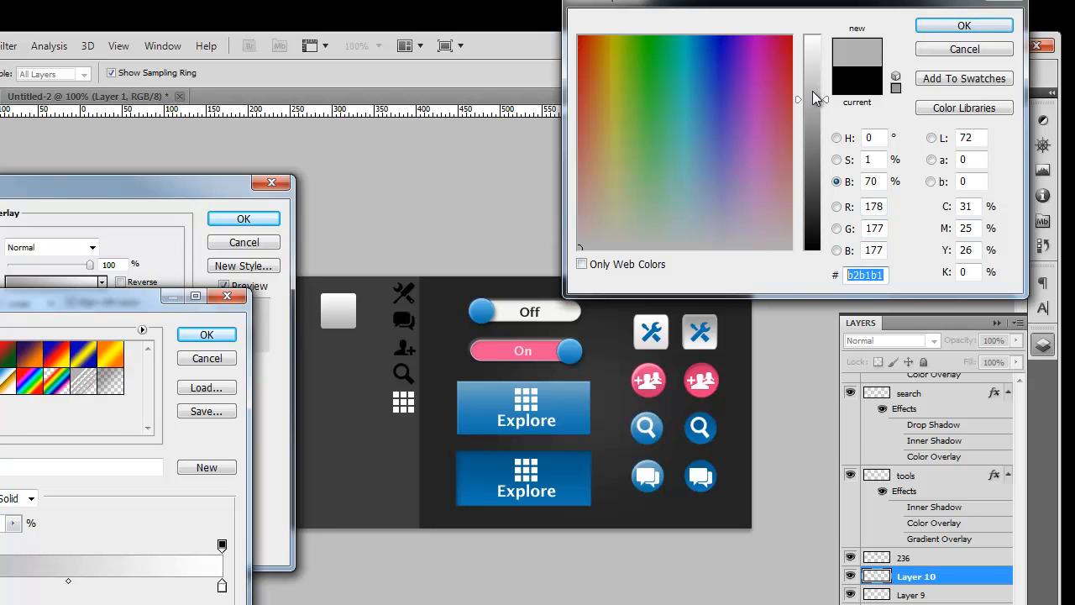
mouse_move(809, 97)
left_mouse_down()
mouse_move(812, 80)
mouse_move(813, 91)
left_mouse_up()
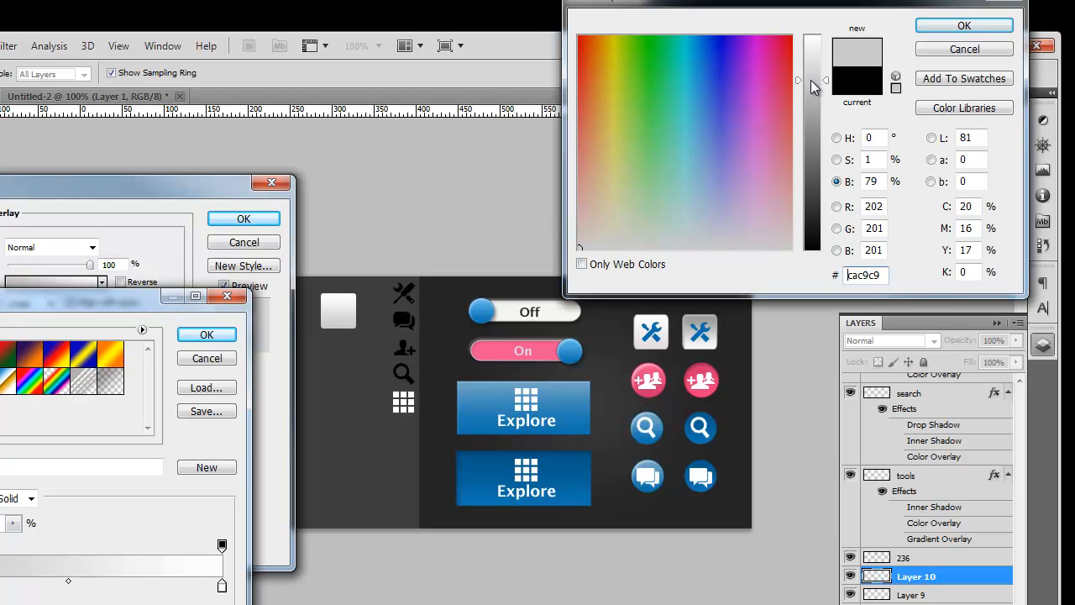
left_click(963, 27)
Step: Set the second gradient stop to the lighter grey edecec and confirm the gradient
left_click(221, 588)
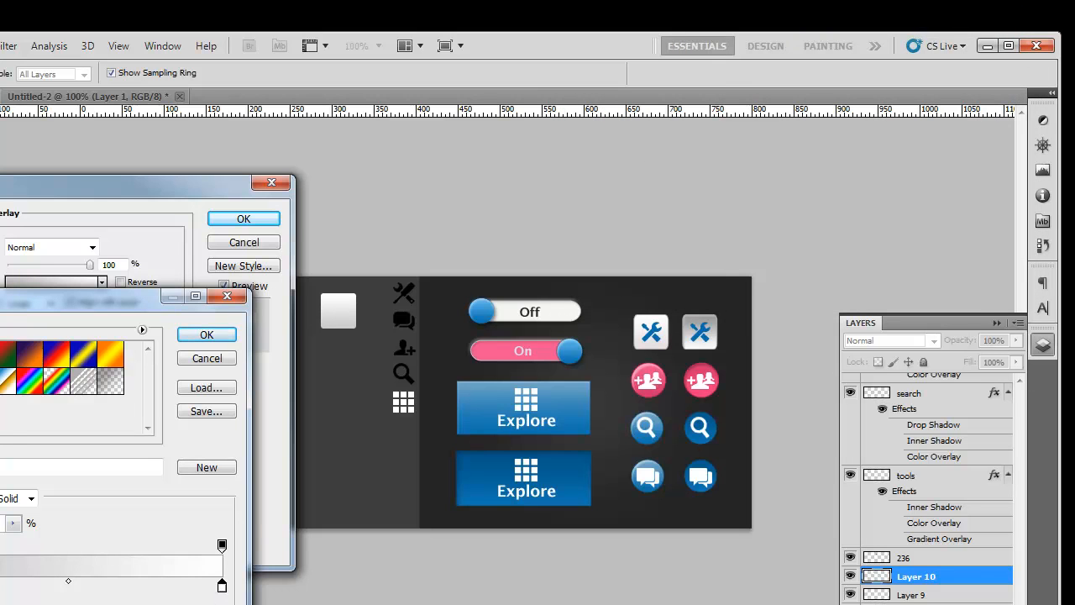
left_click(25, 604)
left_click_drag(884, 275, 753, 256)
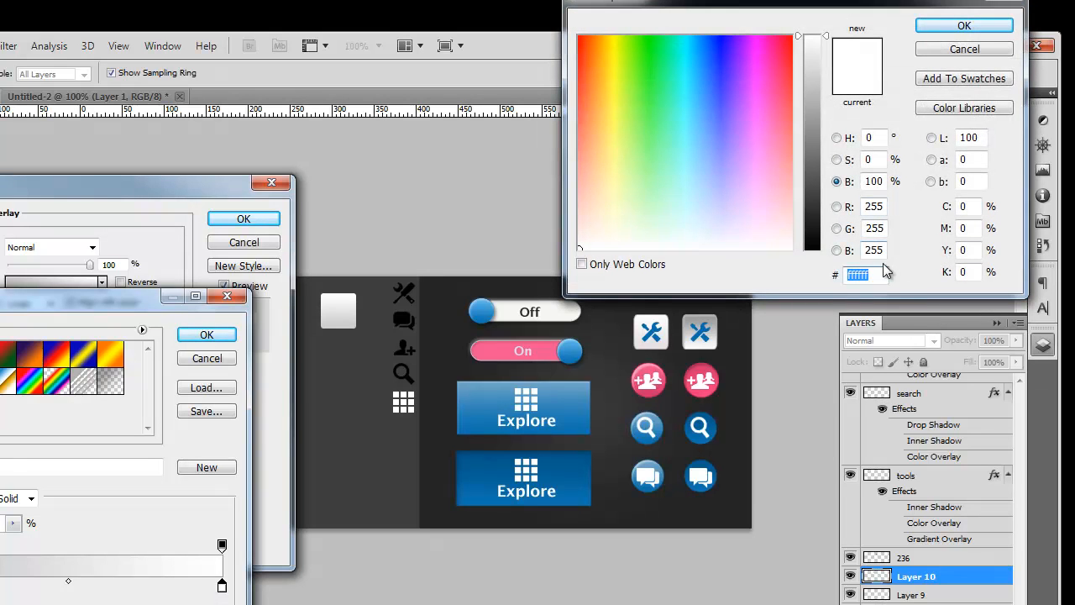
type("cac9c9")
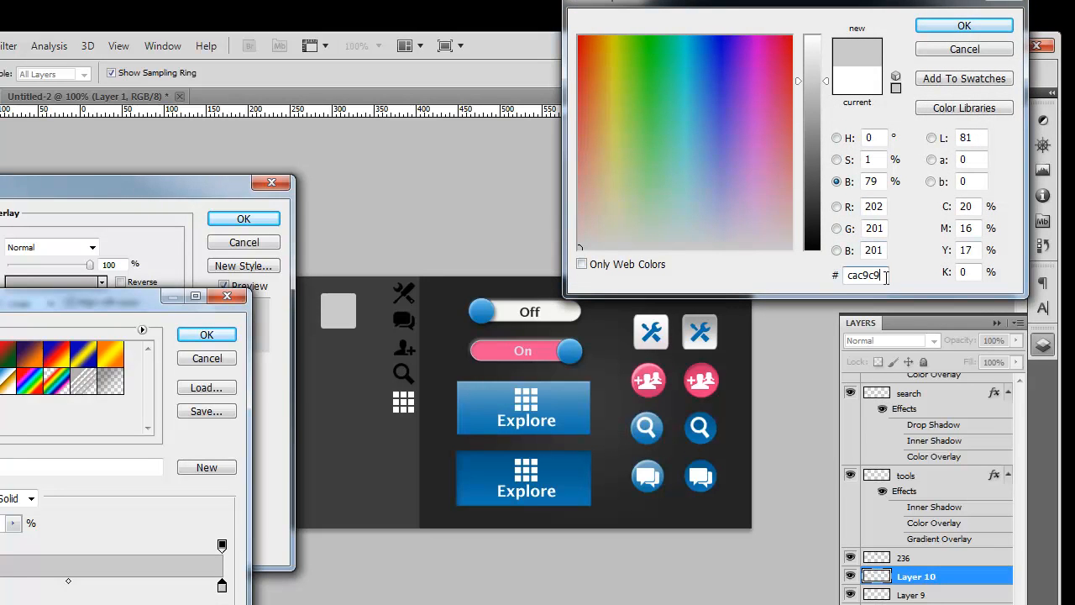
left_click(813, 51)
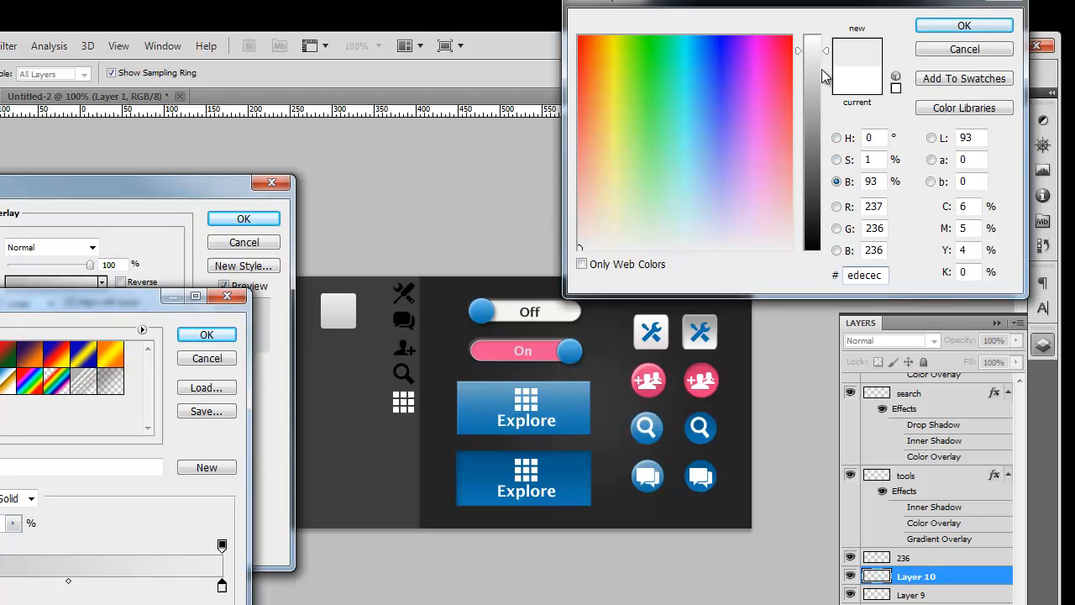
key("ctrl+z")
key("ctrl+z")
key("ctrl+z")
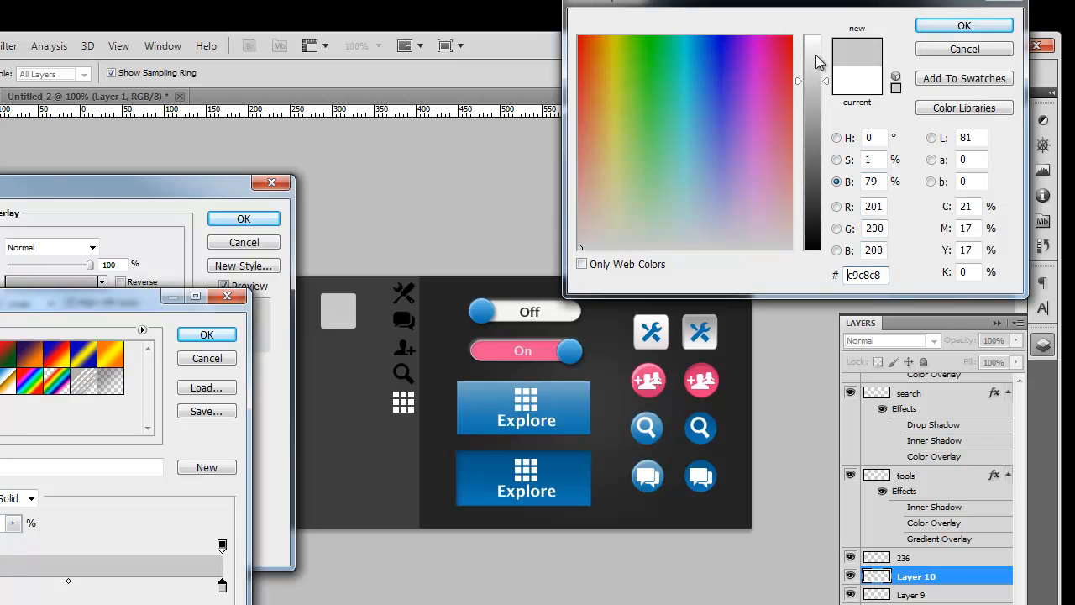
key("ctrl+z")
key("ctrl+z")
key("ctrl+z")
key("ctrl+z")
key("ctrl+z")
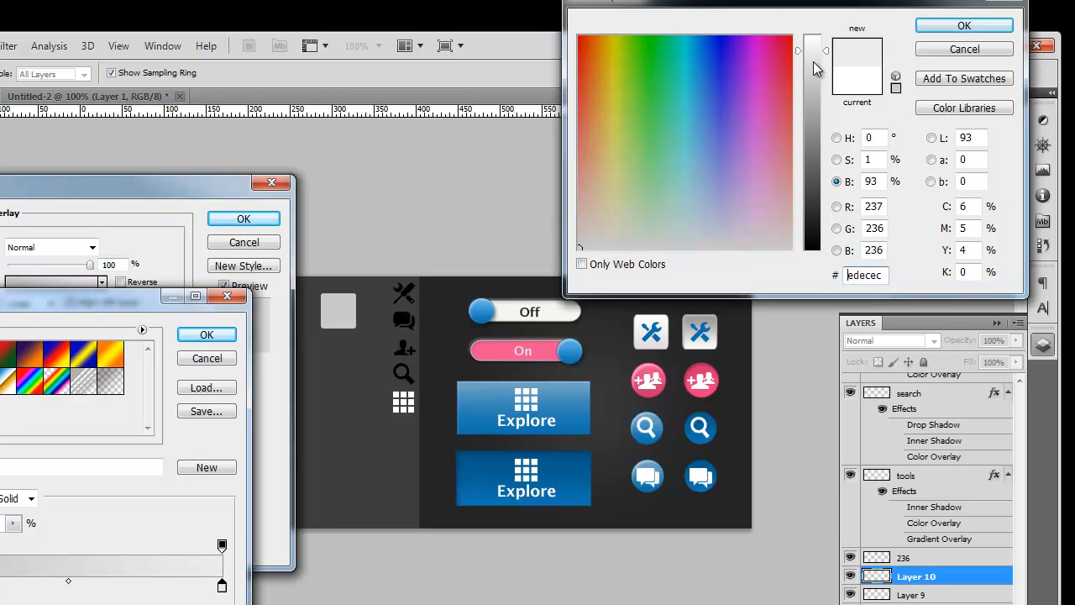
key("ctrl+z")
key("ctrl+z")
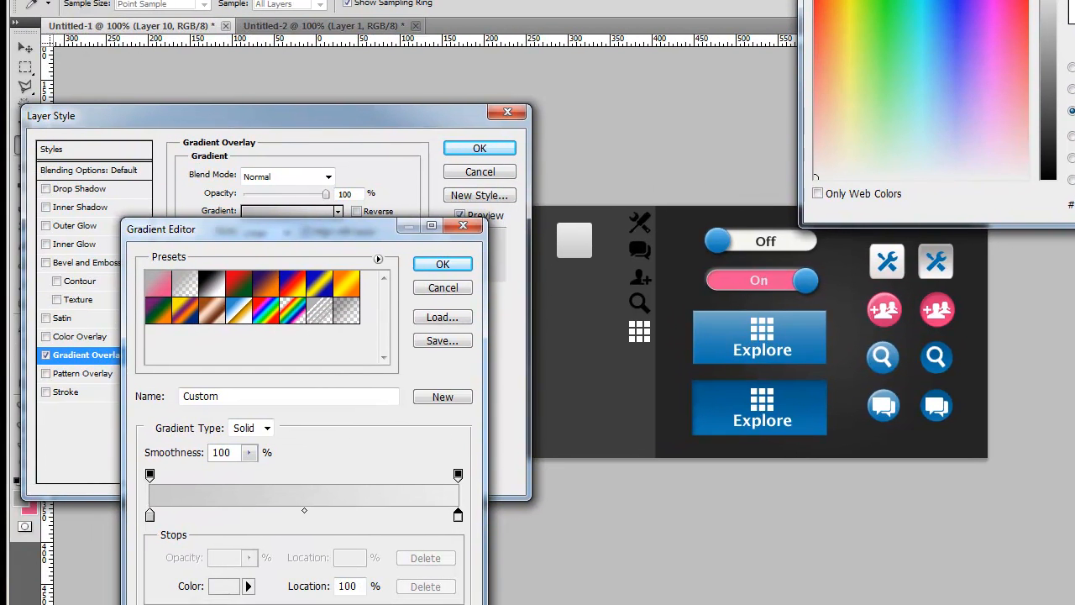
key("Return")
left_click(442, 265)
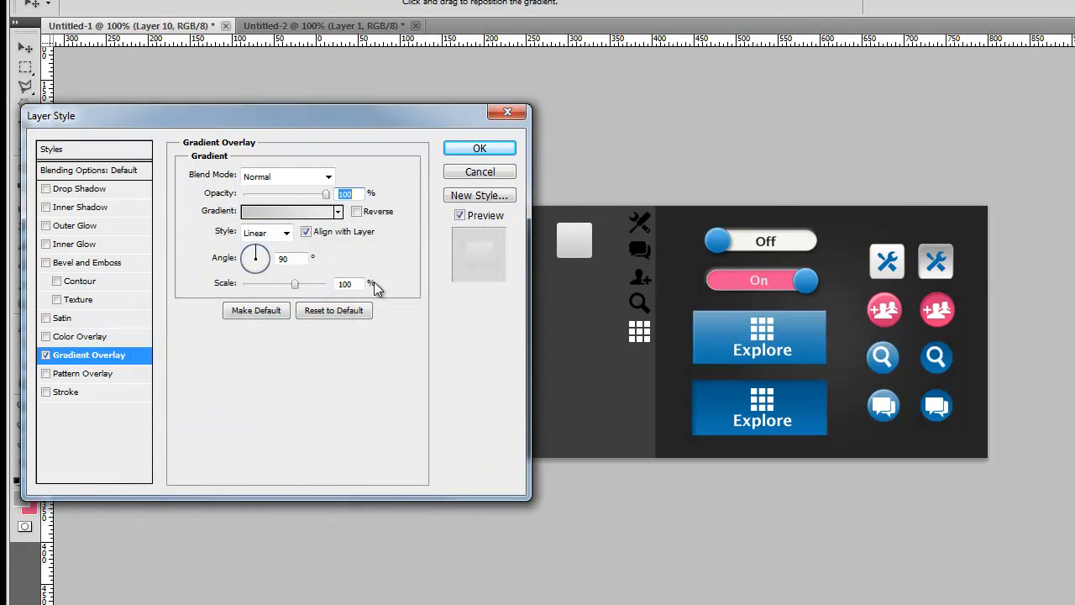
Step: Add a 1 px Stroke in mid-grey #797878 around the square
left_click(62, 393)
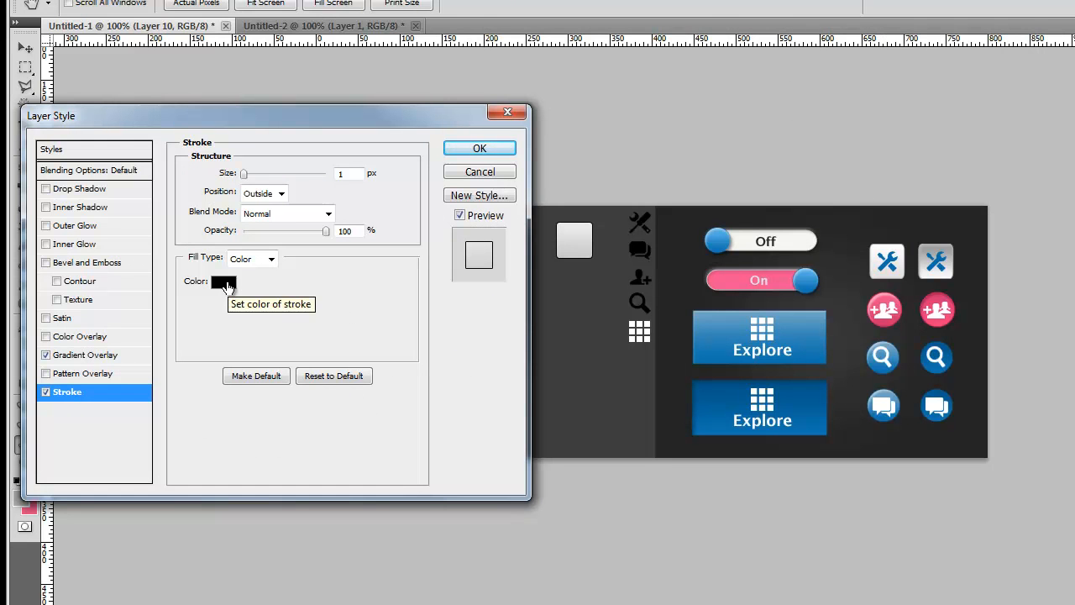
left_click(225, 284)
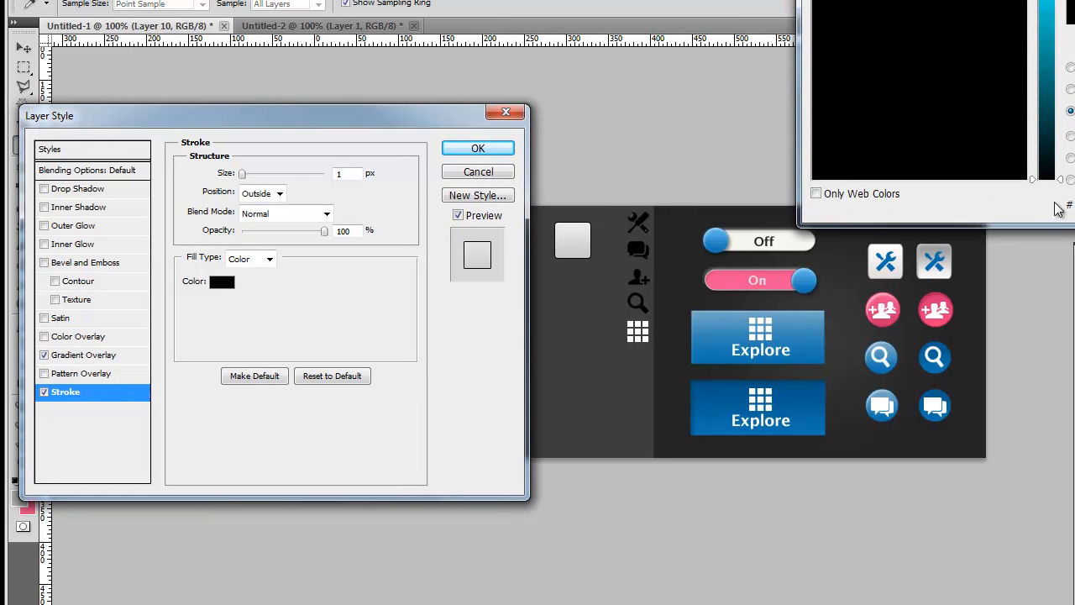
type("cac9c9")
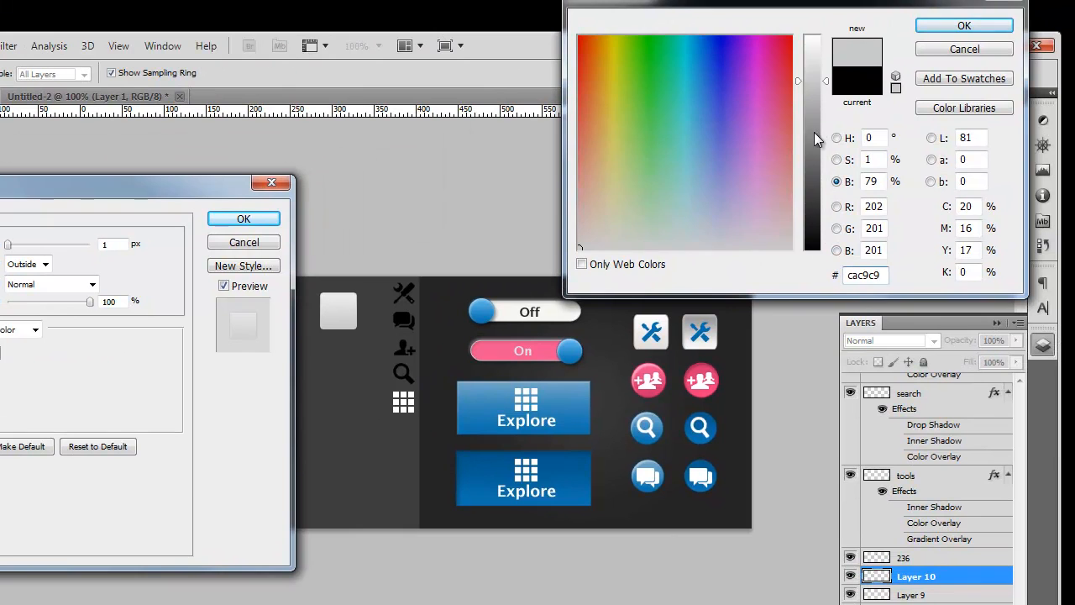
left_click_drag(814, 132, 814, 176)
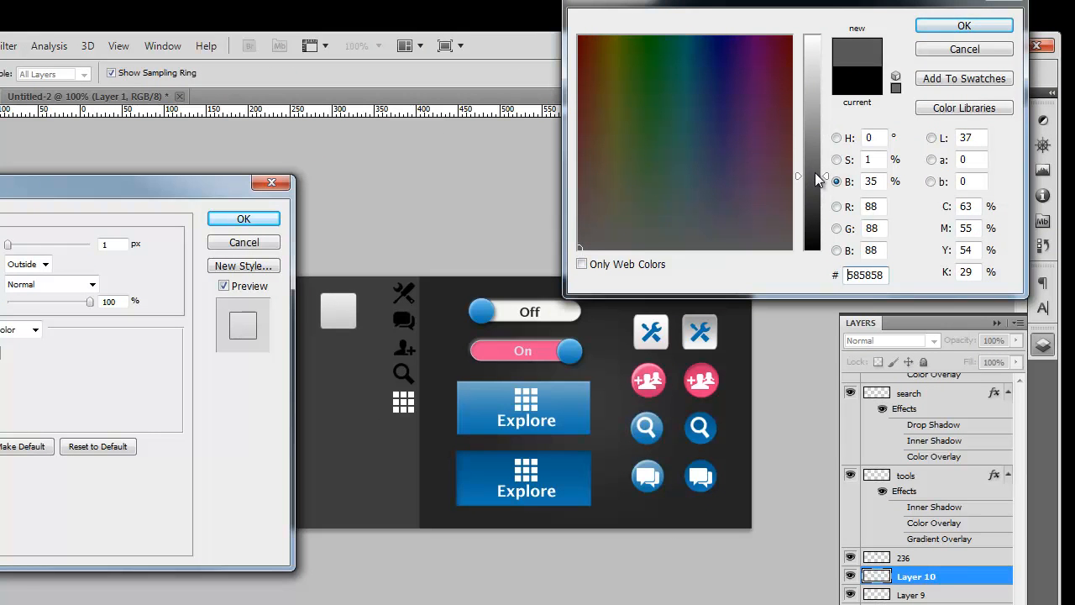
left_click_drag(815, 169, 814, 147)
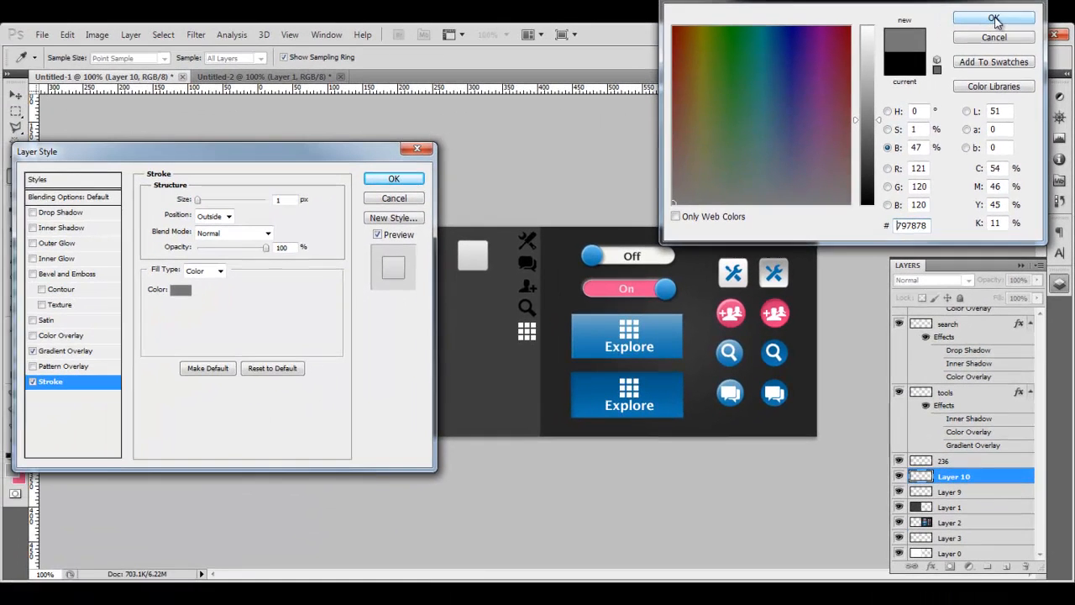
left_click(964, 26)
Step: Apply the square's styles, then move the black tools icon onto the square and centre it
left_click(416, 174)
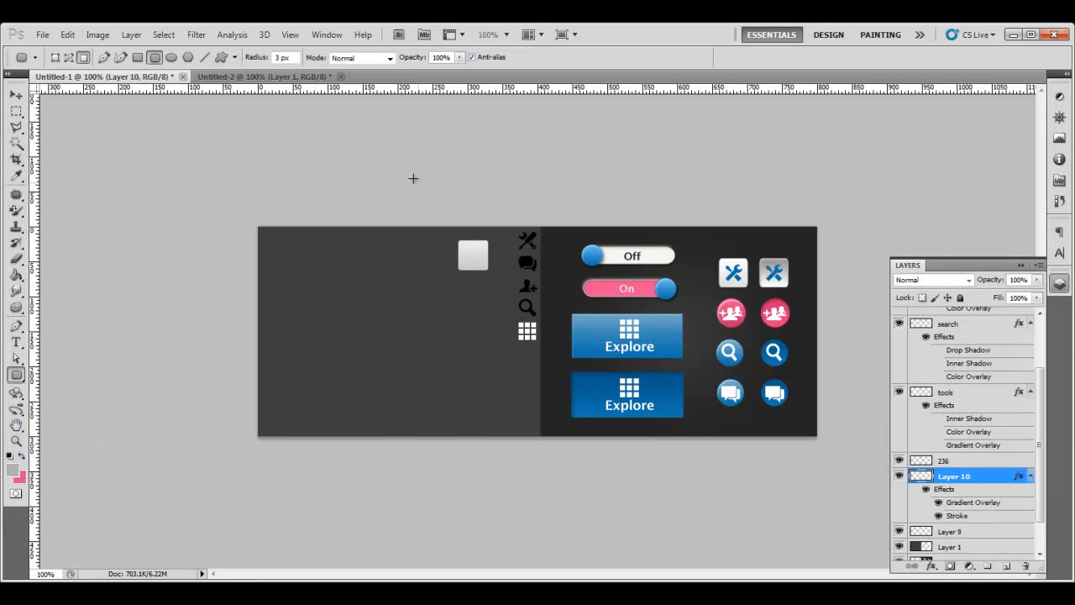
scroll(974, 476, "down", 2)
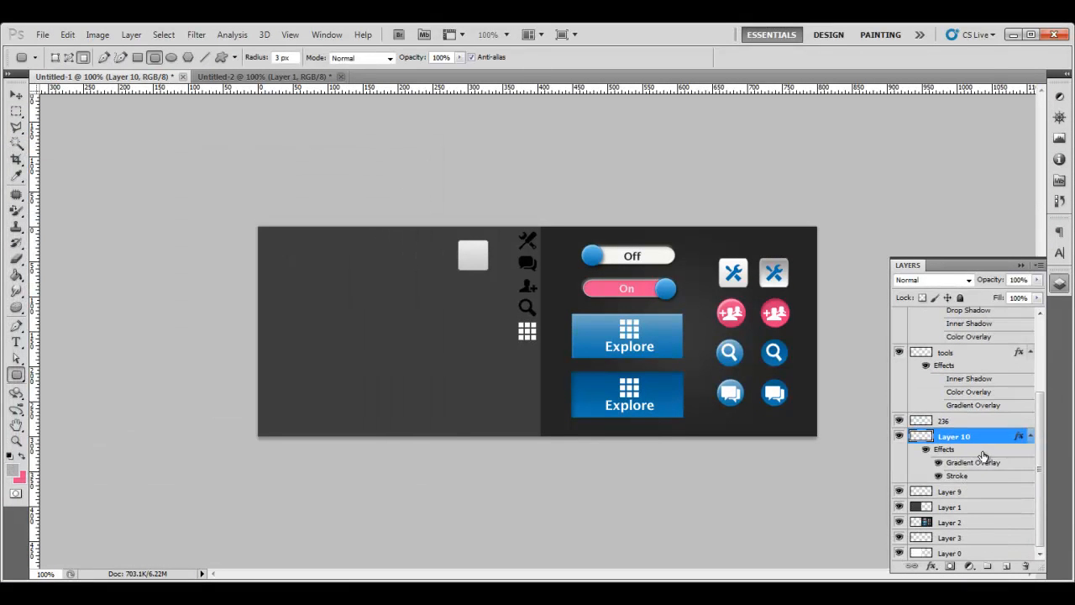
scroll(977, 460, "up", 2)
left_click(966, 402)
key("v")
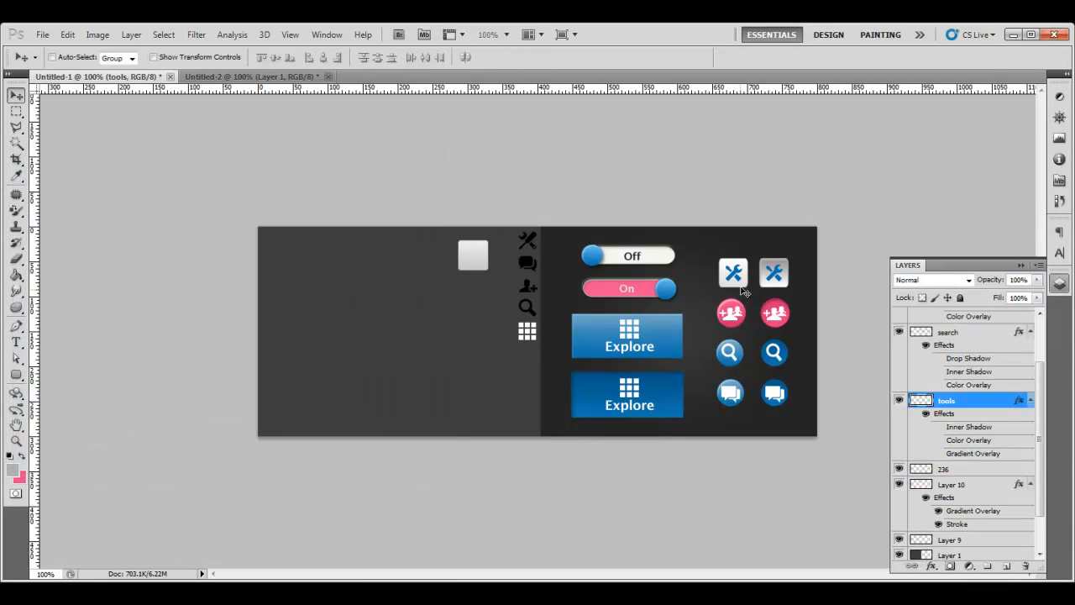
left_click_drag(740, 280, 684, 293)
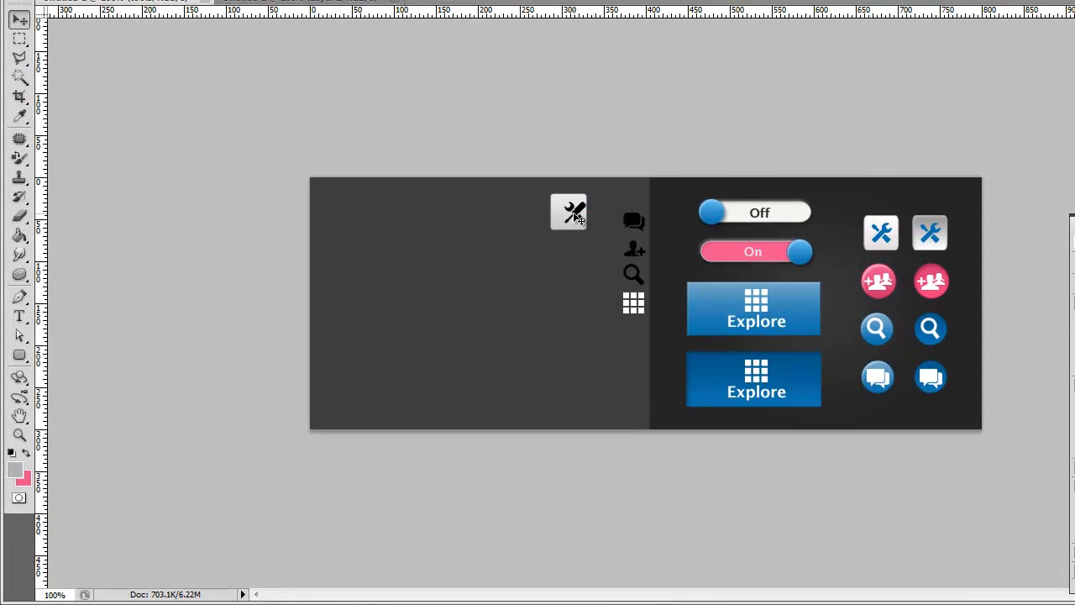
key("Left")
key("Left")
key("Left")
key("Left")
key("Left")
key("Right")
Step: Give the tools icon a Color Overlay of dark grey #333333
double_click(1074, 345)
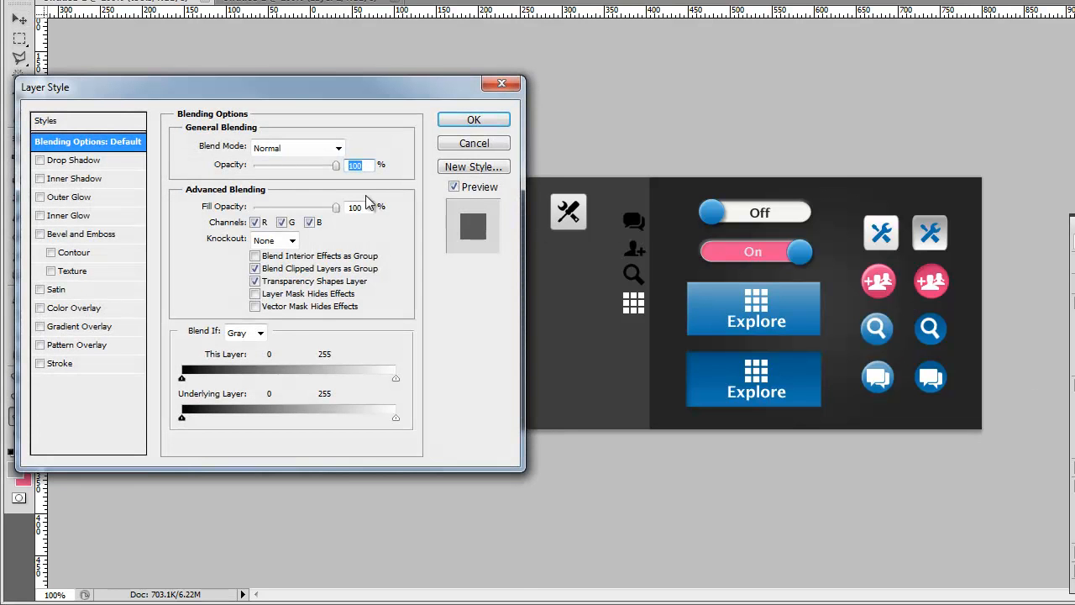
mouse_move(319, 95)
left_mouse_down()
mouse_move(323, 70)
mouse_move(315, 89)
left_mouse_up()
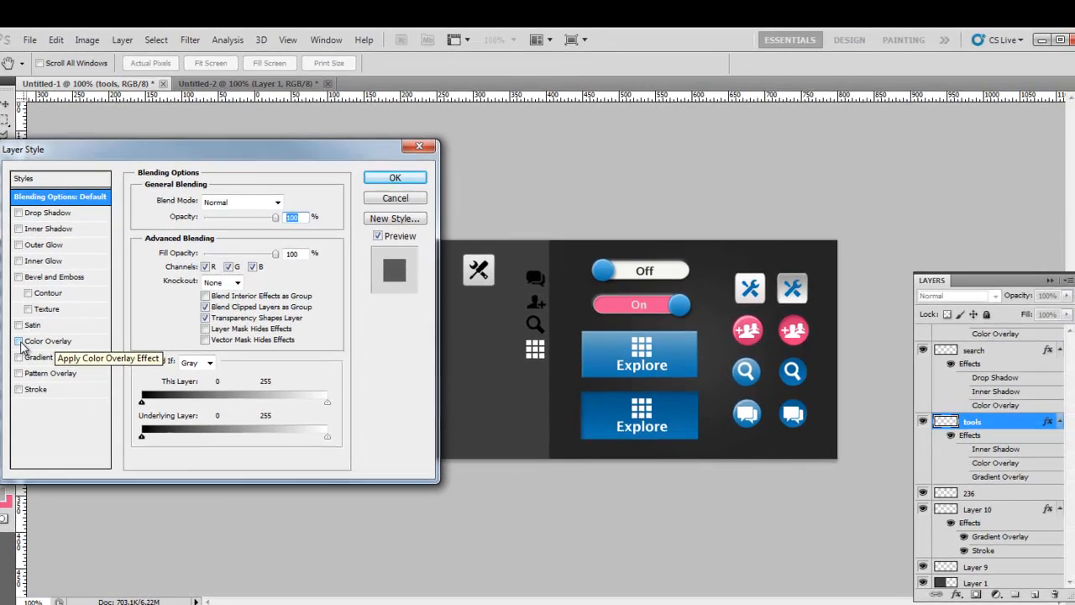
left_click(82, 298)
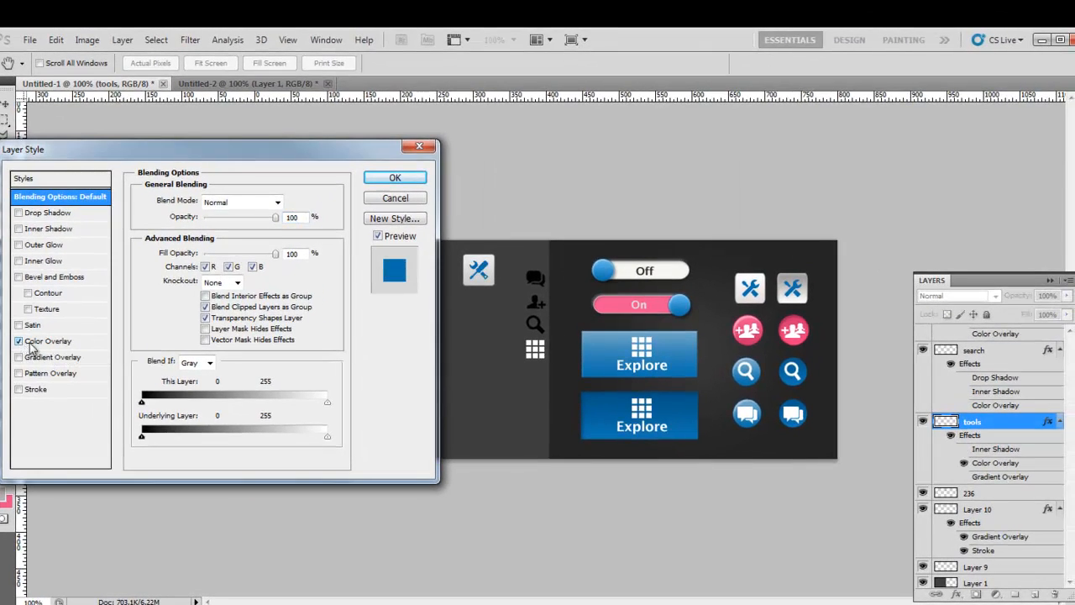
left_click(53, 341)
left_click(294, 195)
left_click(475, 339)
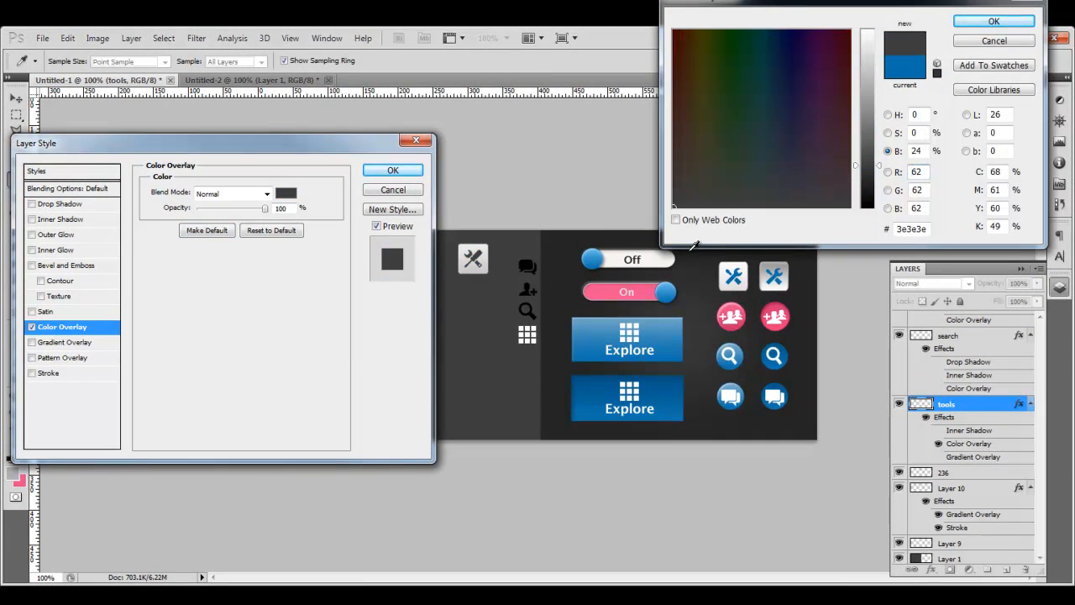
mouse_move(876, 146)
left_mouse_down()
mouse_move(872, 125)
mouse_move(866, 168)
mouse_move(864, 153)
left_mouse_up()
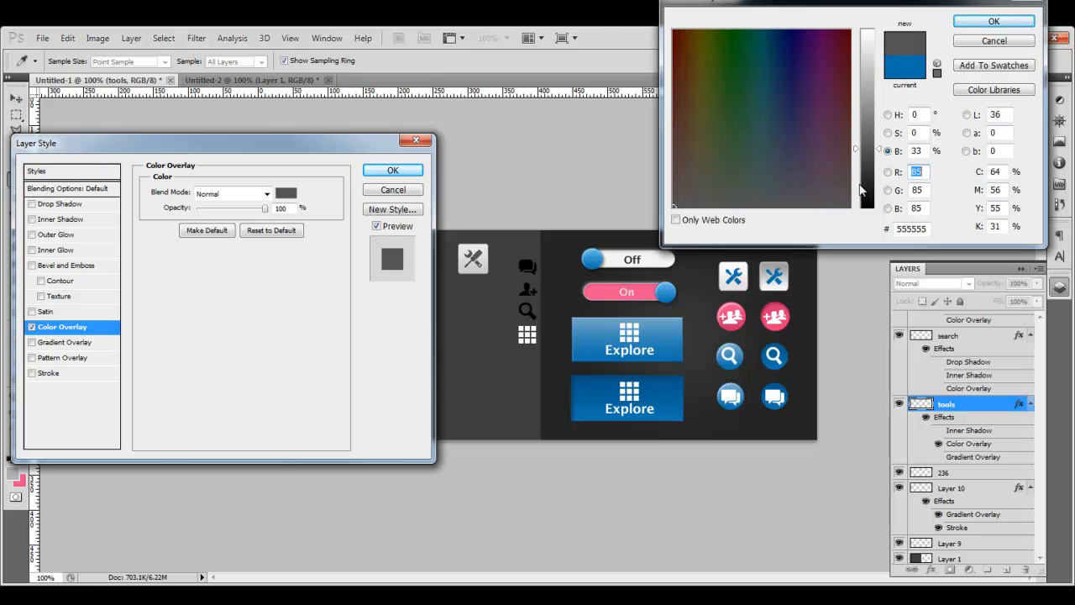
left_click_drag(863, 201, 870, 200)
type("333333")
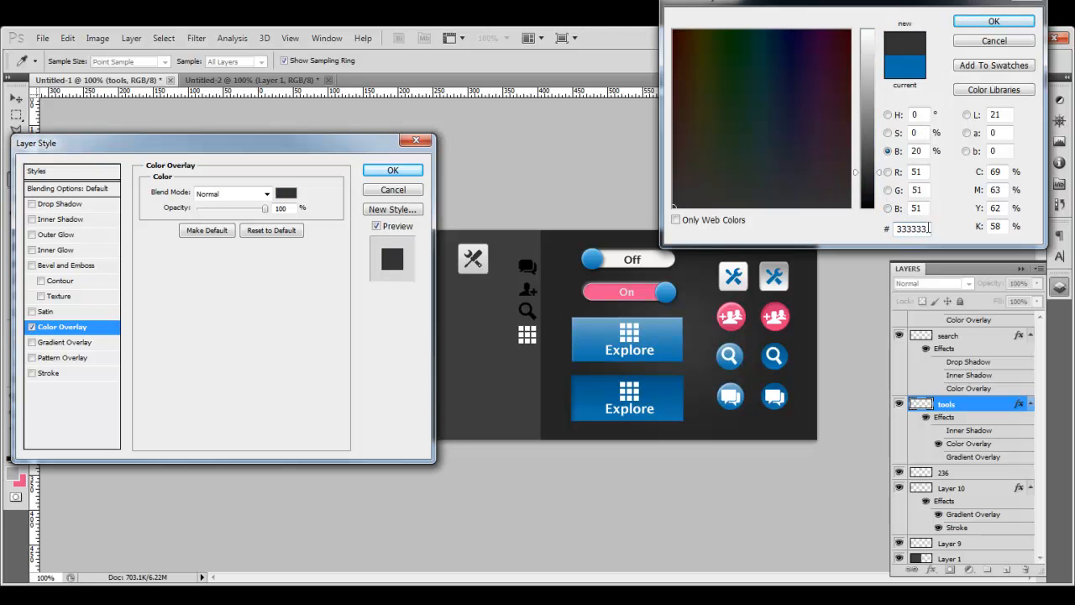
left_click(985, 25)
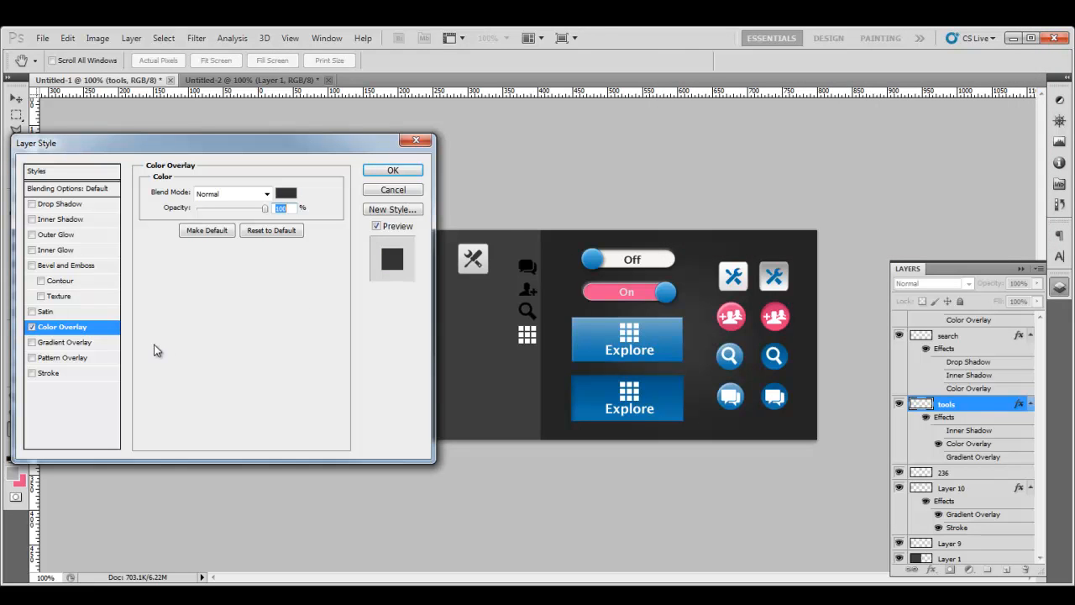
Step: Enable a Drop Shadow with Global Light off, angle -90 and distance 1
left_click(32, 204)
left_click(68, 205)
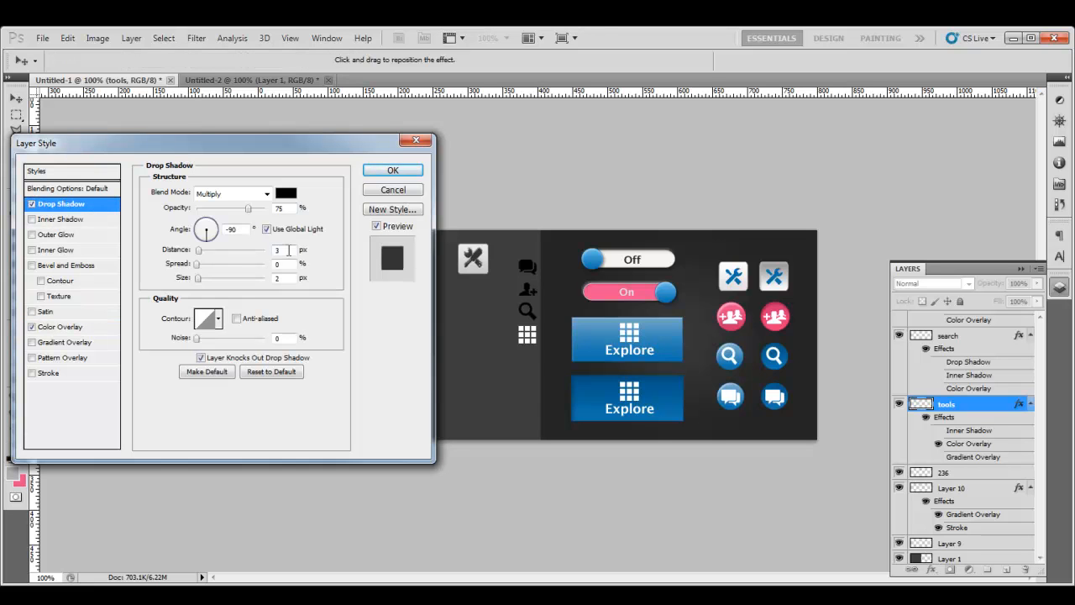
left_click(267, 230)
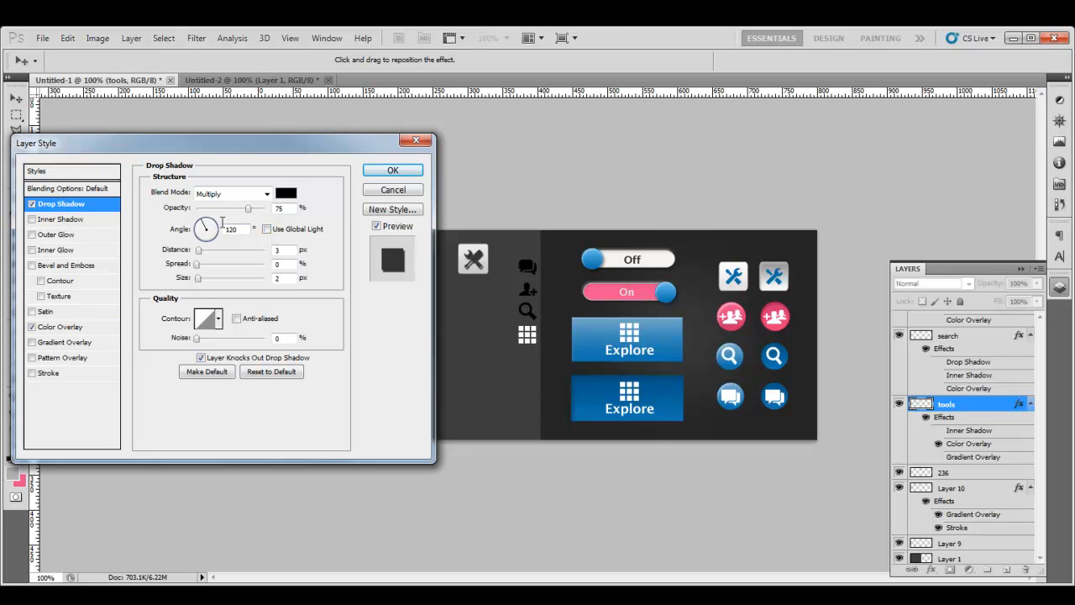
left_click_drag(233, 228, 211, 229)
type("95")
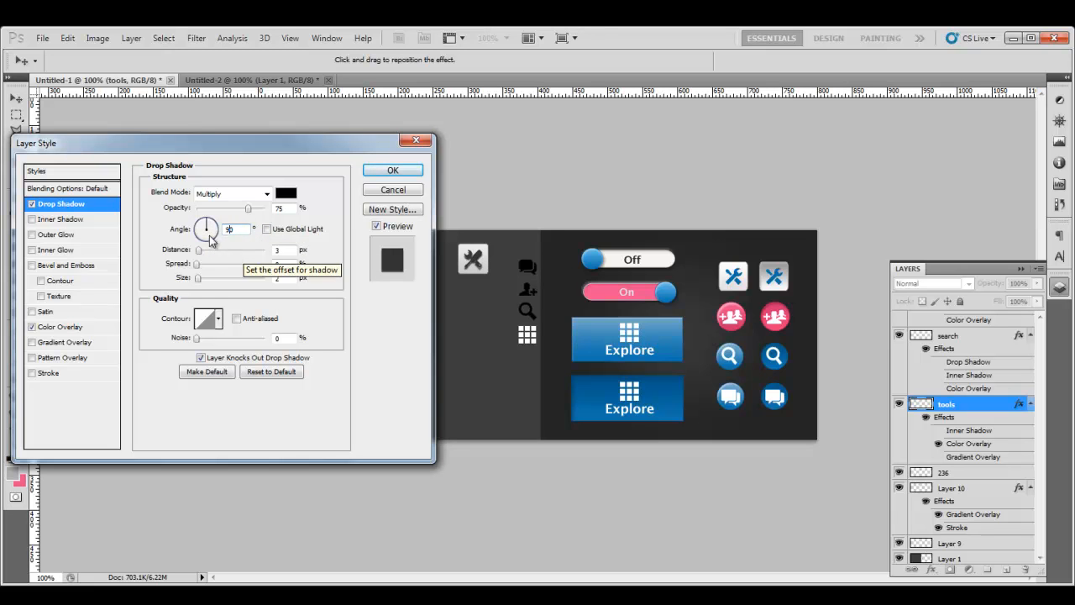
left_click(206, 239)
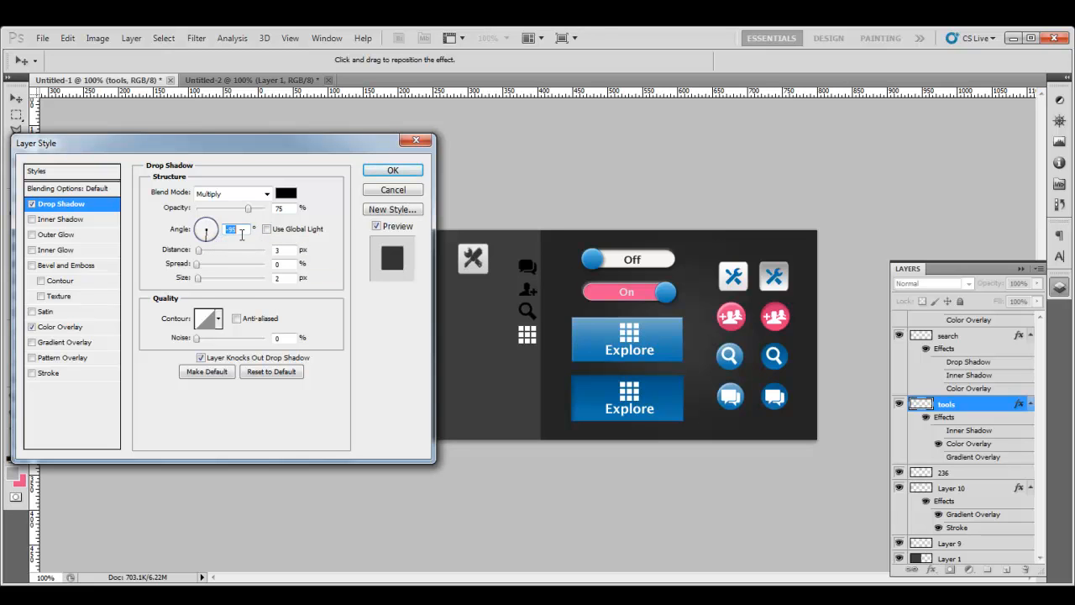
type("-90")
left_click_drag(288, 250, 264, 270)
type("1")
left_click(290, 279)
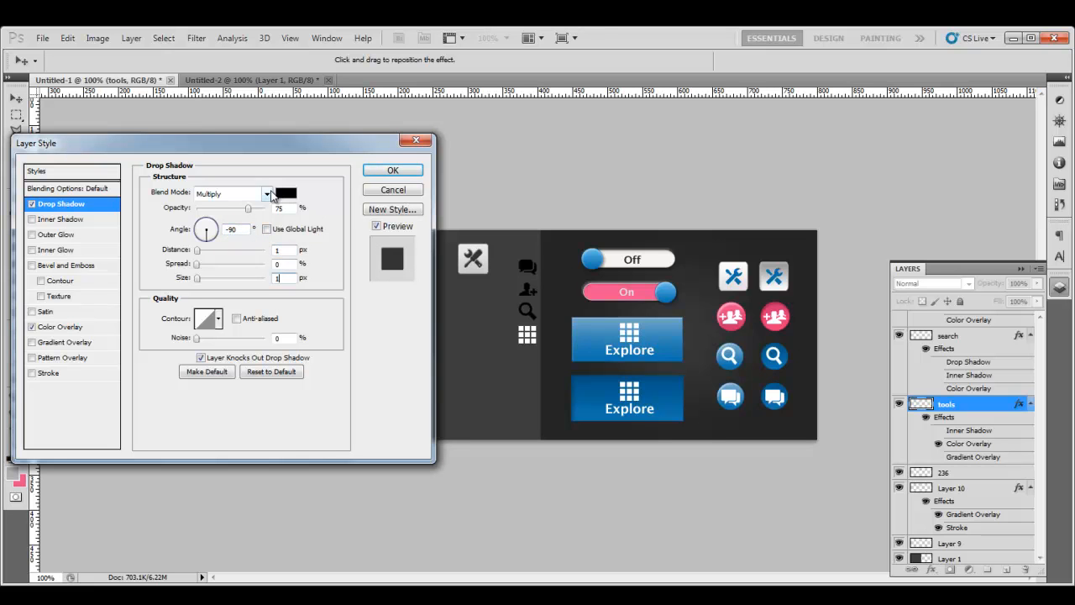
Step: Make the drop shadow white with Overlay blend mode and apply the style
left_click(267, 193)
left_click(210, 378)
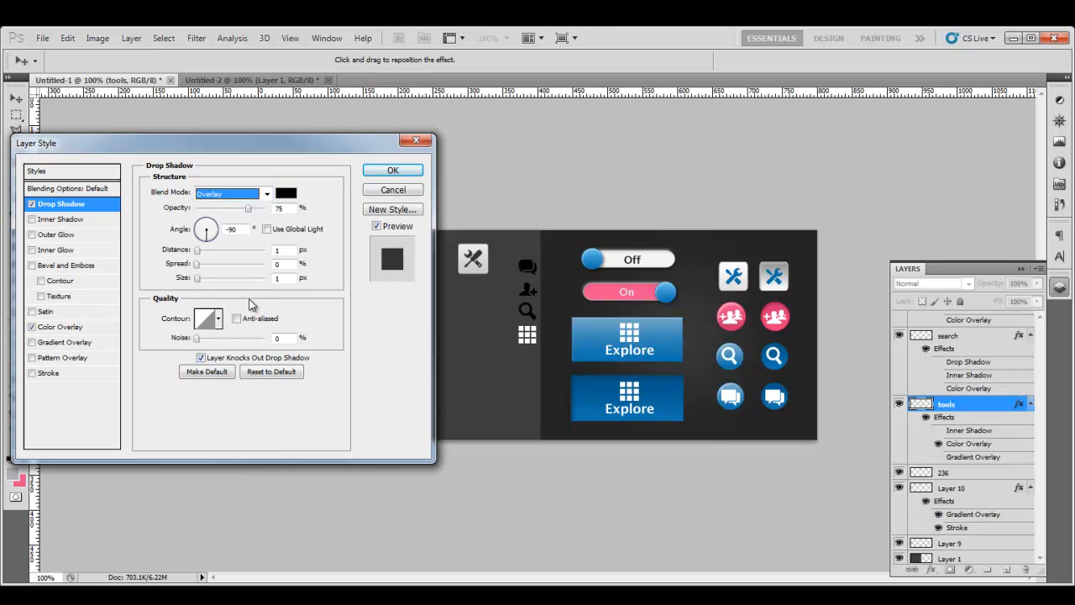
left_click(284, 195)
left_click(901, 228)
type("ffffff")
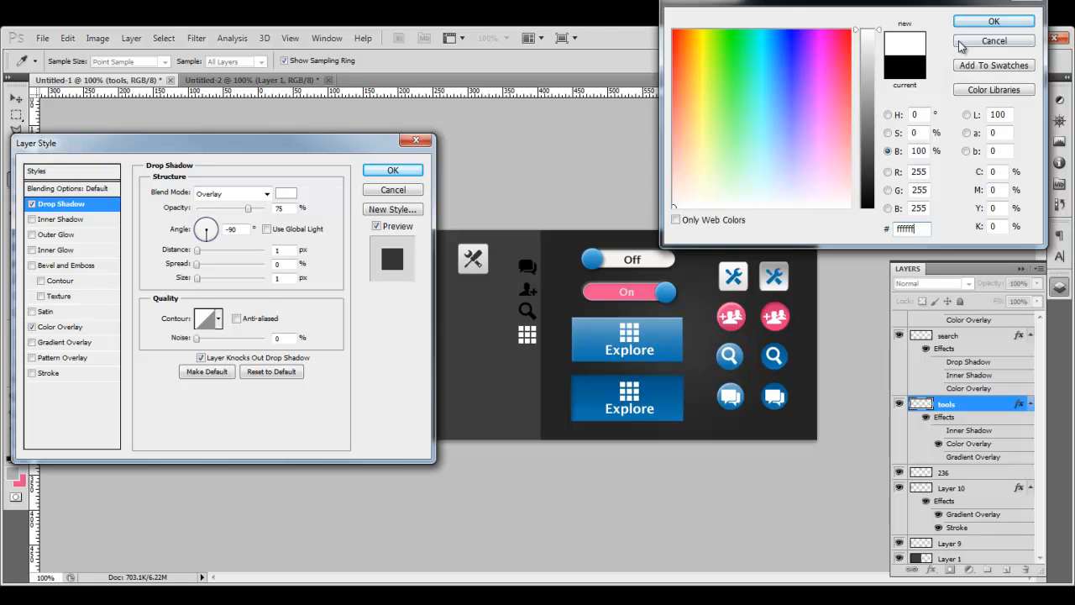
left_click(994, 21)
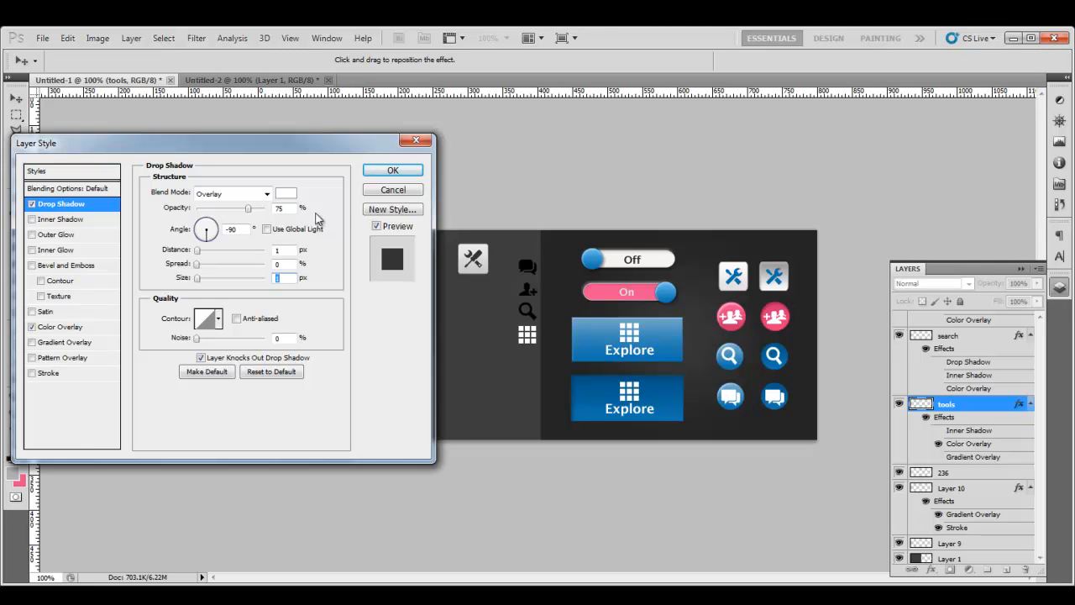
left_click(393, 171)
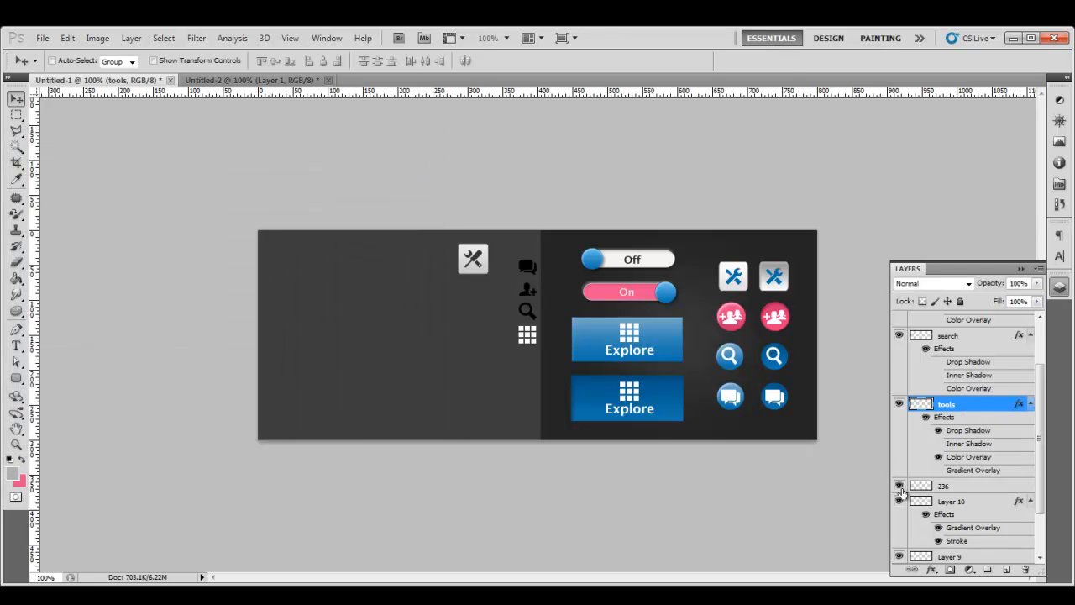
Step: Check layer 236 and Layer 10 contents, then move Layer 10 above layer 236
left_click(899, 485)
left_click(899, 486)
left_click(898, 487)
scroll(898, 489, "up", 1)
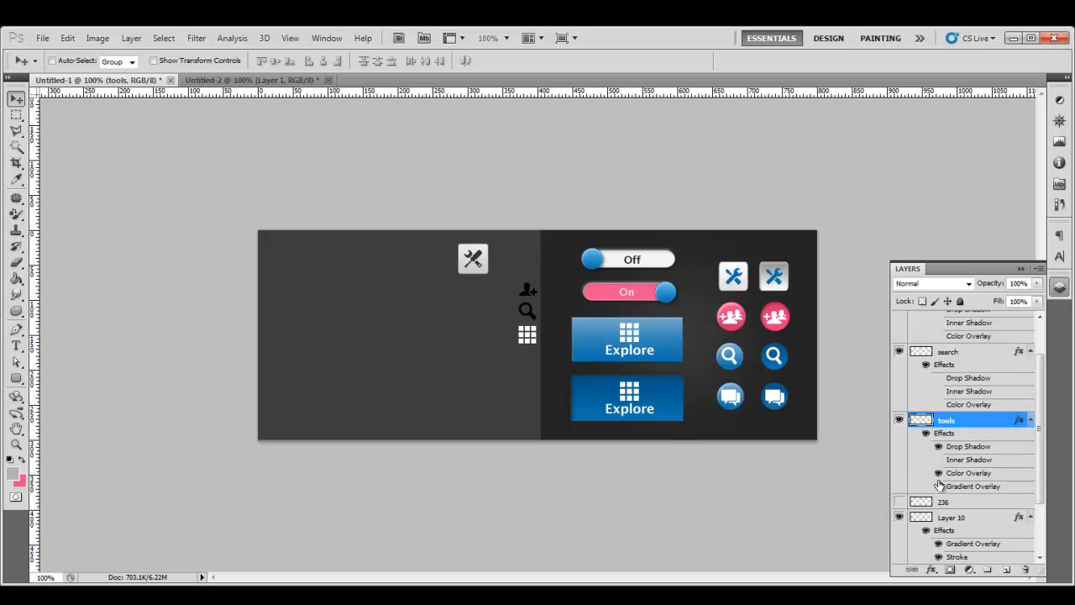
left_click(901, 519)
left_click(900, 517)
left_click(899, 501)
left_click(977, 520)
left_click_drag(977, 521, 975, 508)
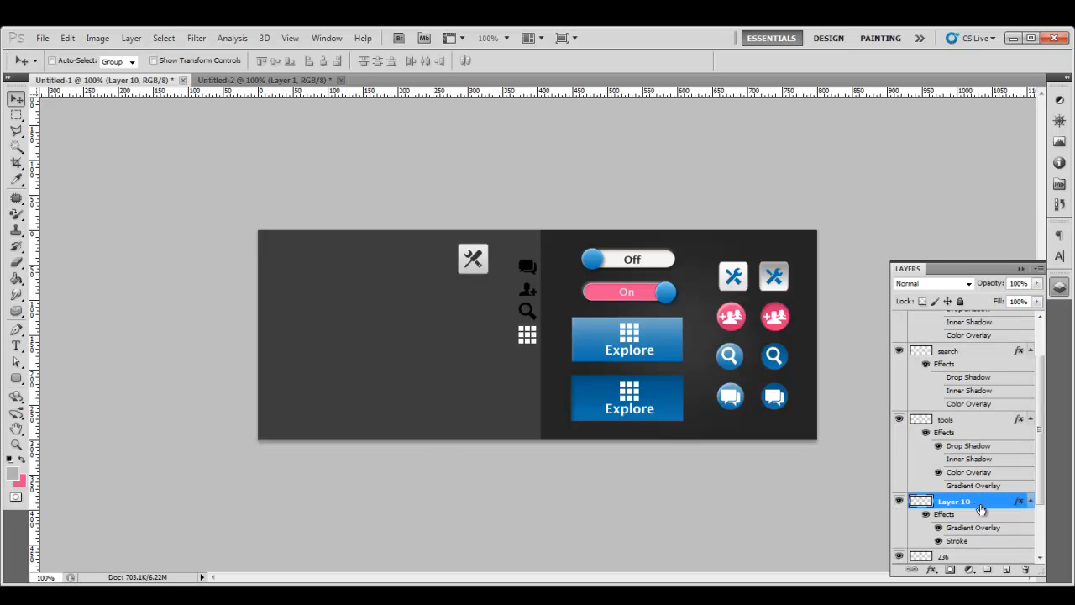
Step: Add an Inner Shadow to Layer 10 with distance 1, size 1, Global Light off, angle 90
double_click(983, 504)
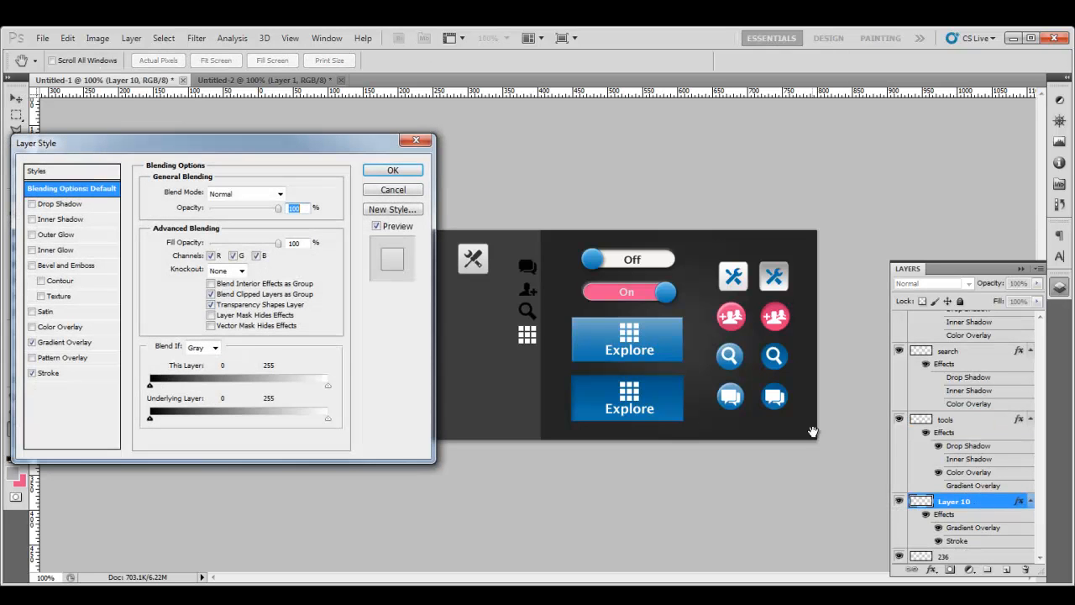
left_click(59, 219)
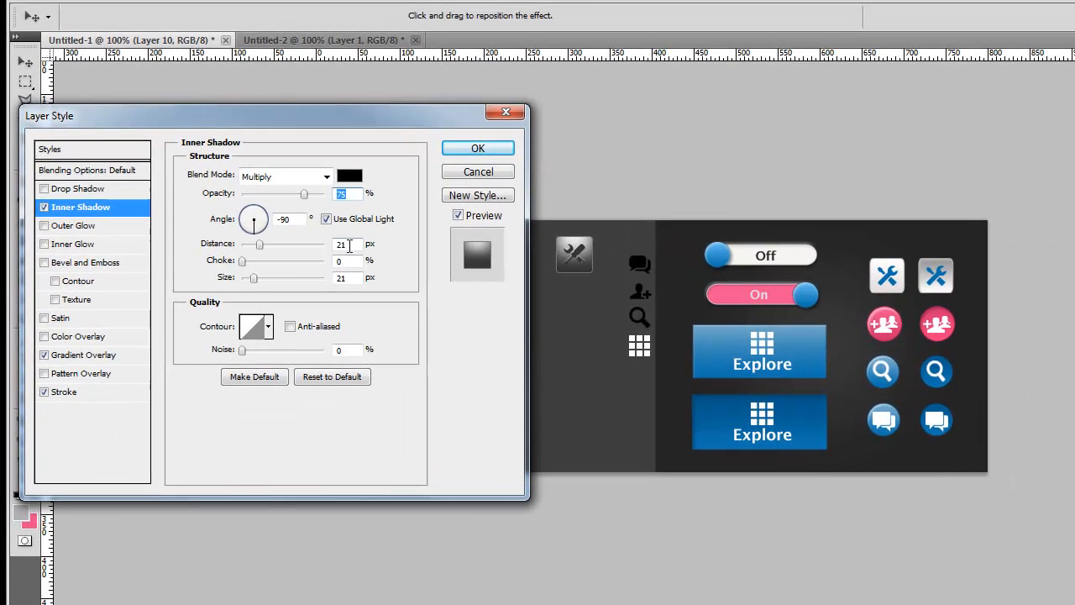
double_click(349, 245)
type("1")
left_click_drag(351, 278, 305, 283)
type("1")
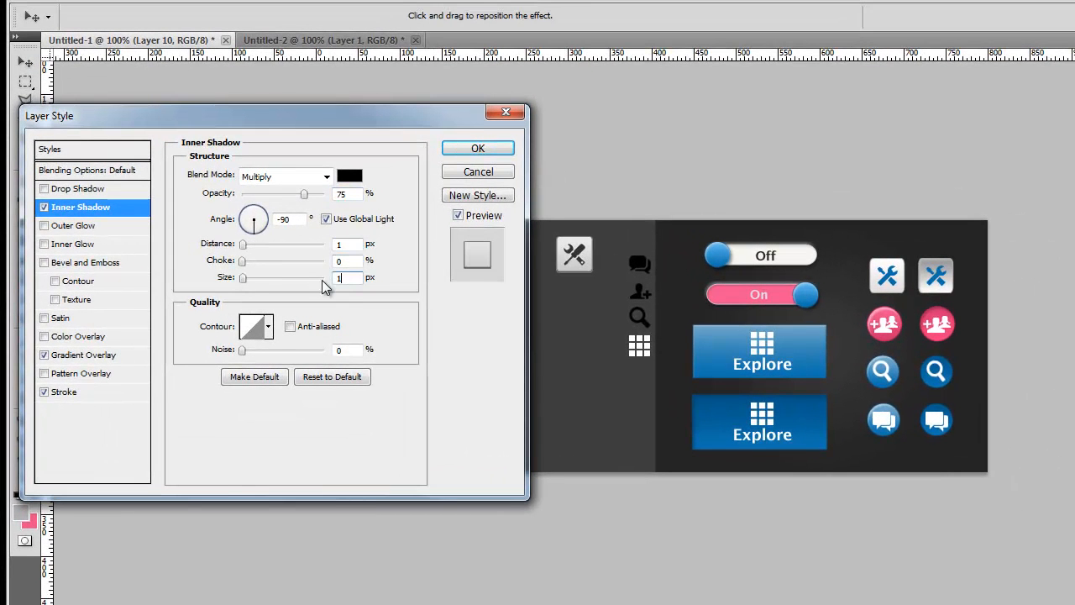
left_click(327, 219)
left_click_drag(256, 216, 254, 215)
type("90")
Step: Make the inner shadow white, Overlay blend, 100% opacity, and apply it
left_click(349, 176)
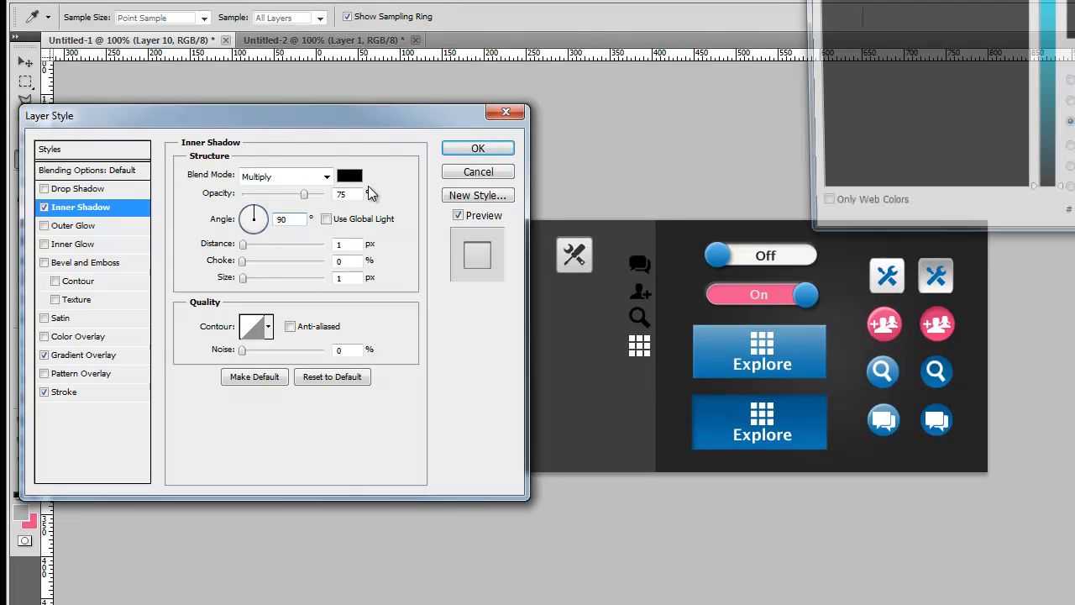
type("ffffff")
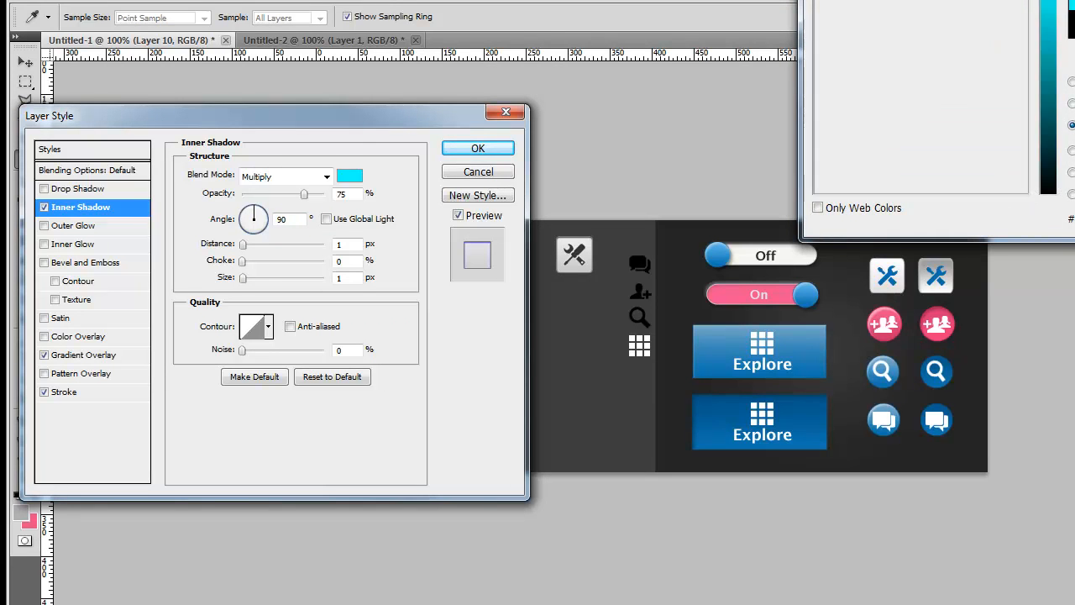
key("Return")
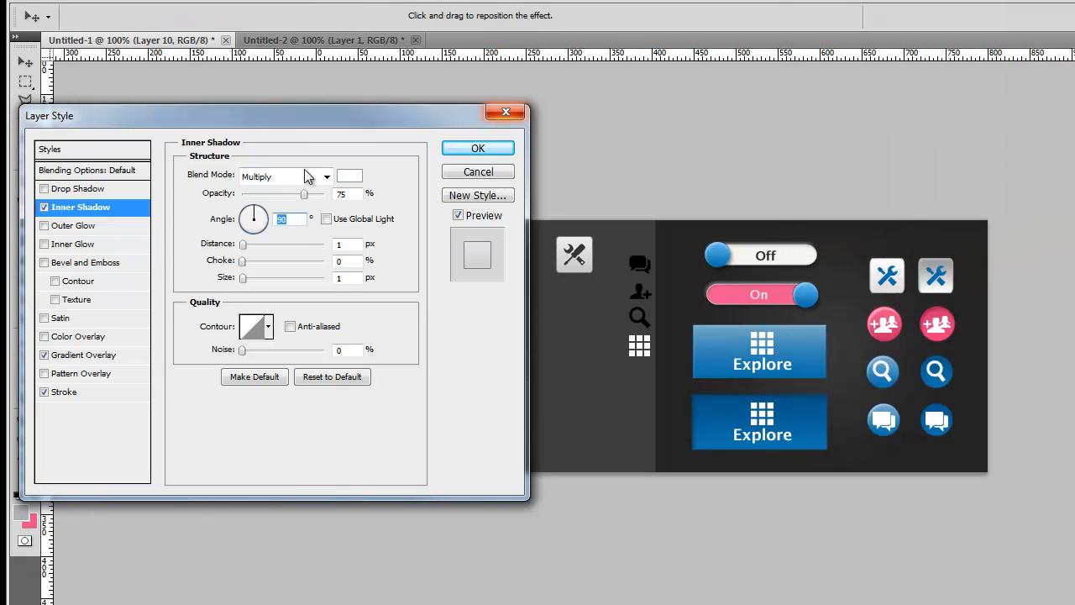
left_click(290, 177)
left_click(274, 396)
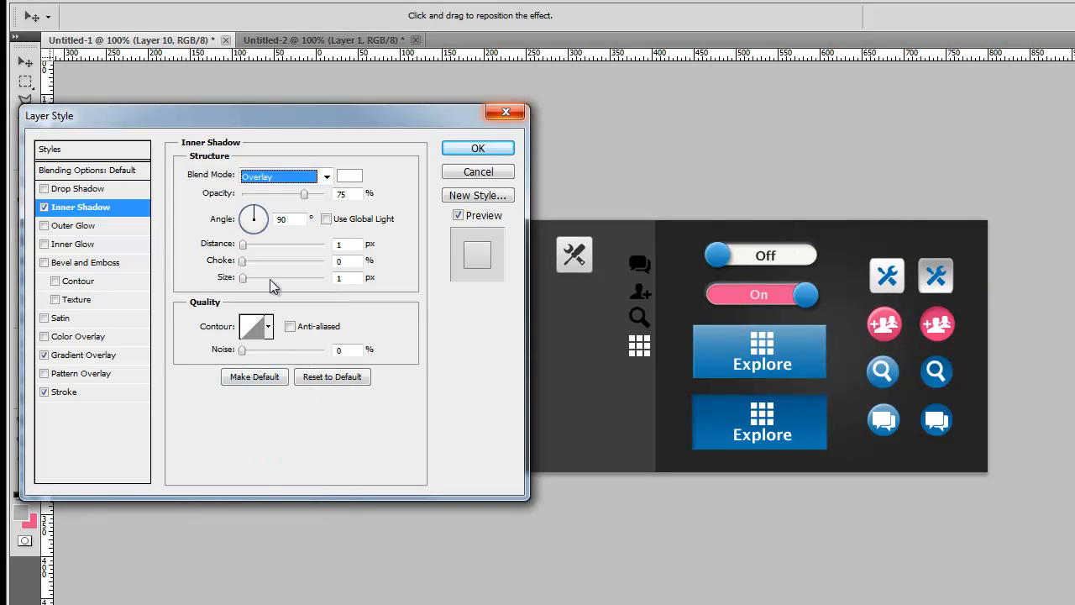
left_click_drag(305, 194, 326, 194)
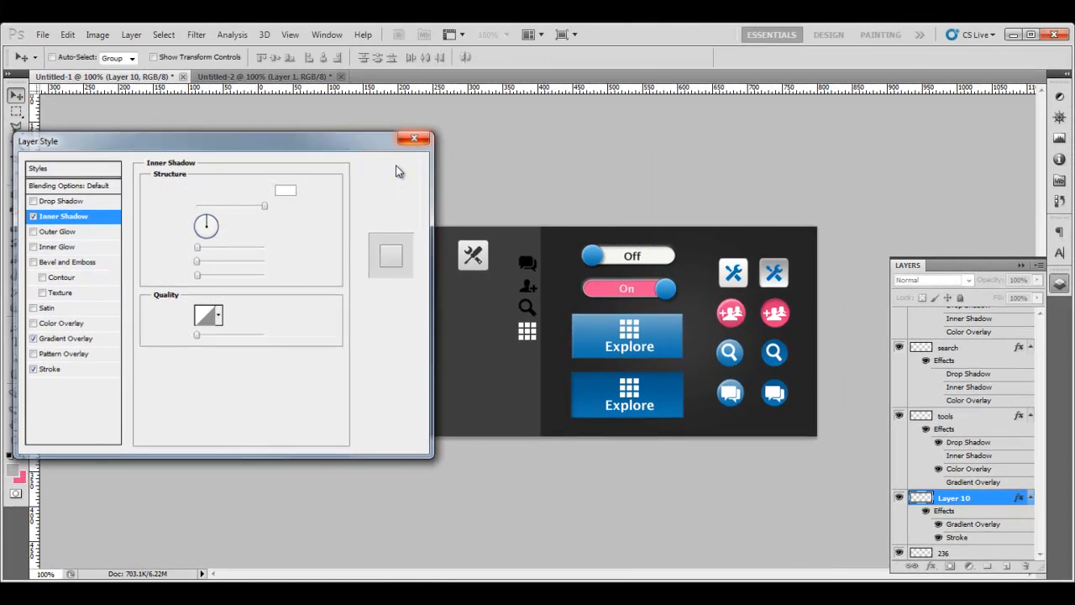
left_click(399, 170)
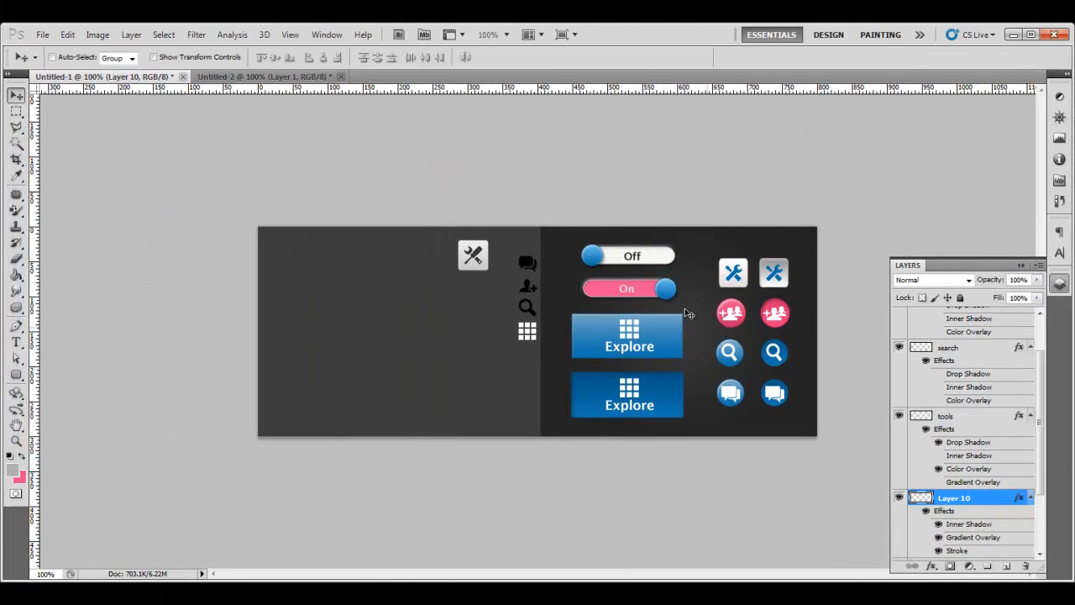
Step: Group the tools icon and Layer 10 as Group 4, duplicate it, and nudge the original left
left_click(976, 421, "shift")
key("ctrl+g")
right_click(975, 420)
left_click(952, 459)
right_click(973, 460)
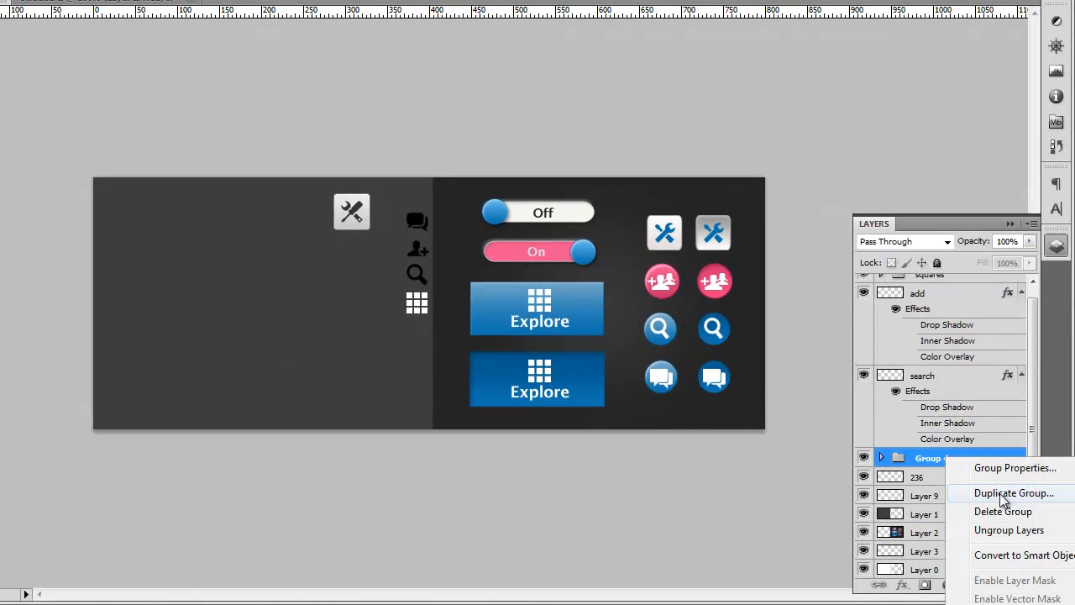
left_click(999, 496)
left_click(582, 102)
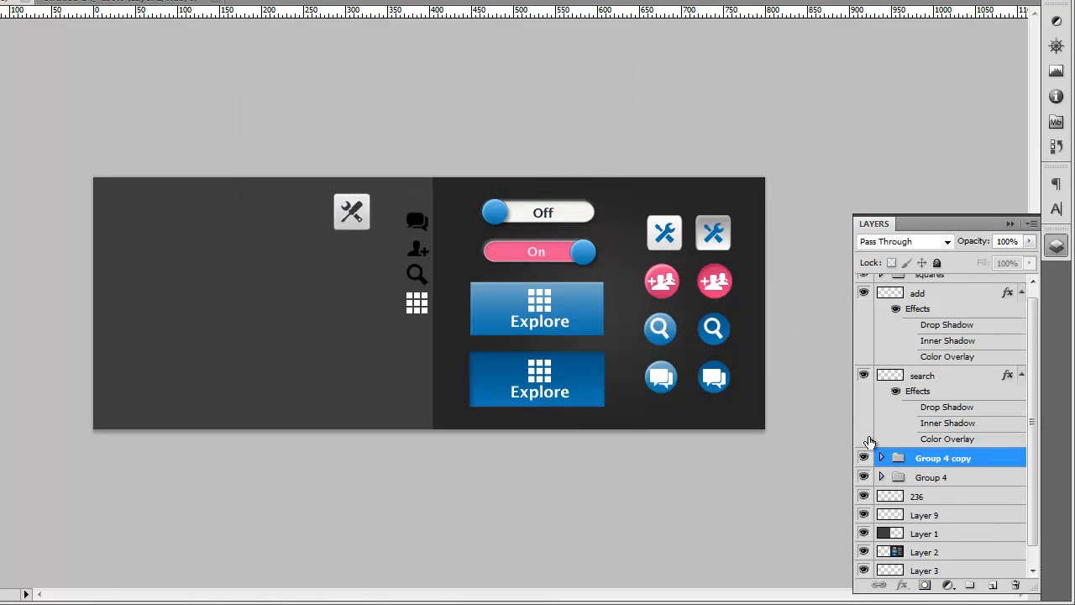
left_click(939, 478)
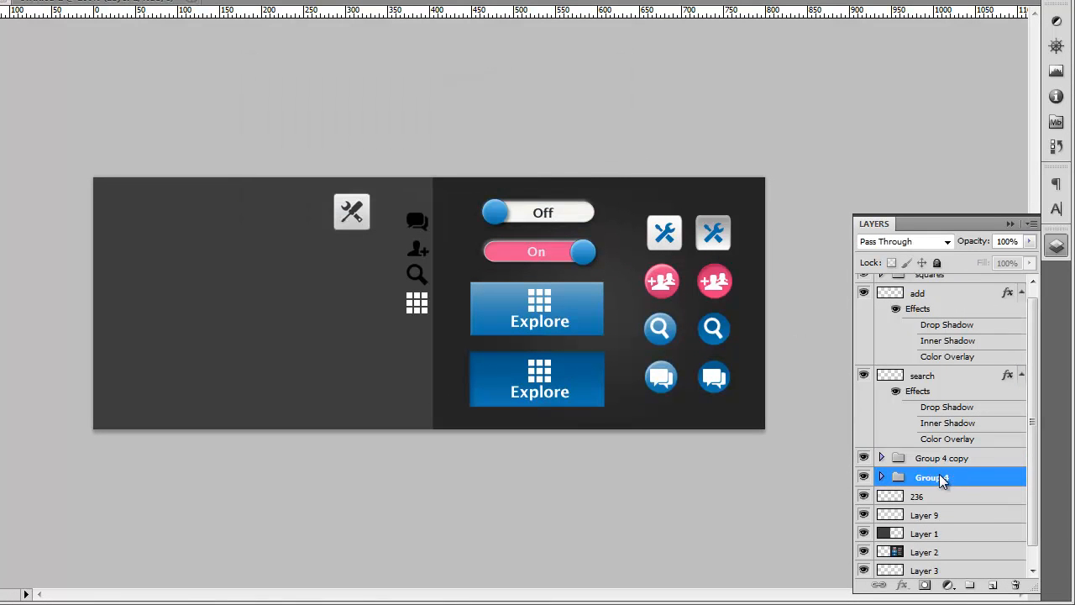
key("Left")
key("Left")
key("Left")
key("Left")
key("Left")
key("Left")
key("Left")
key("Left")
key("Left")
key("Left")
key("Left")
key("Left")
key("Left")
key("Left")
key("Left")
key("Left")
key("Left")
key("Left")
key("Left")
key("Left")
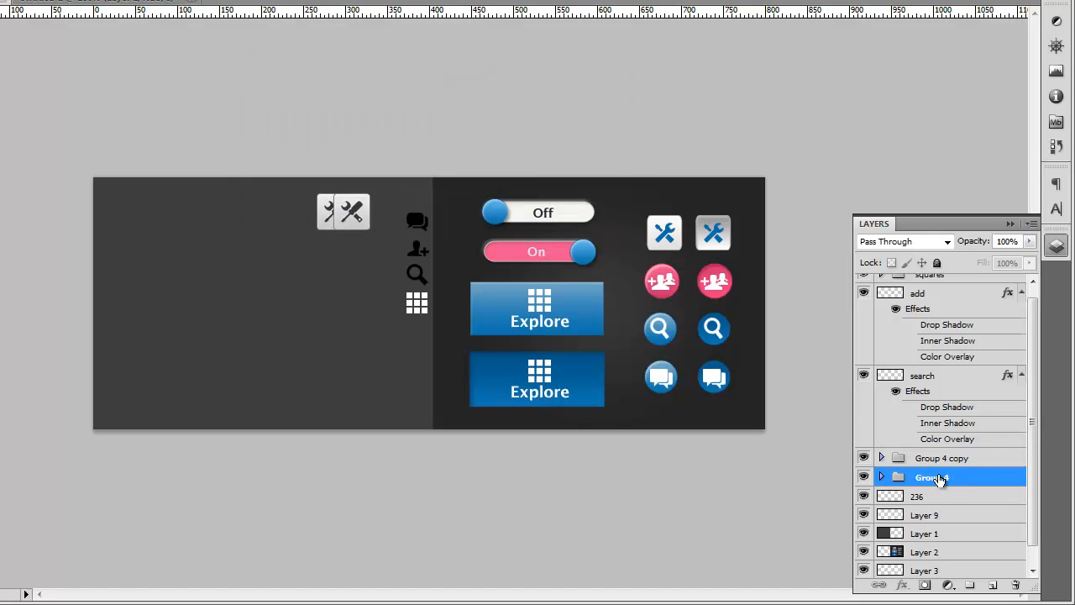
key("Left")
key("Left")
key("Left")
key("Left")
key("Left")
key("Left")
key("Left")
key("Left")
key("Left")
key("Left")
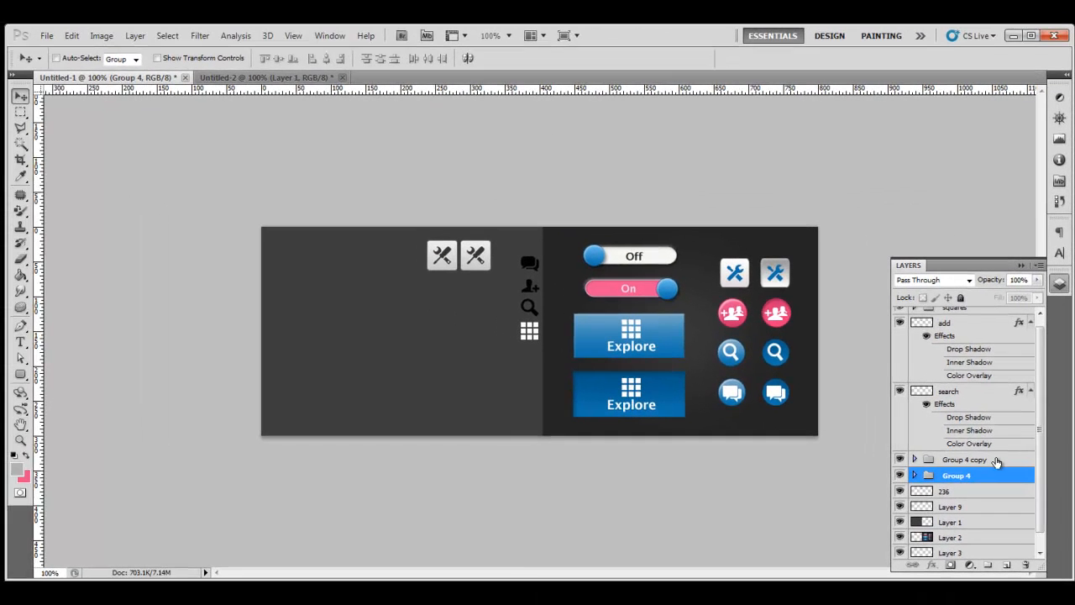
Step: Reverse the gradient on the square in Group 4 copy for a pressed look
left_click(886, 458)
left_click(919, 462)
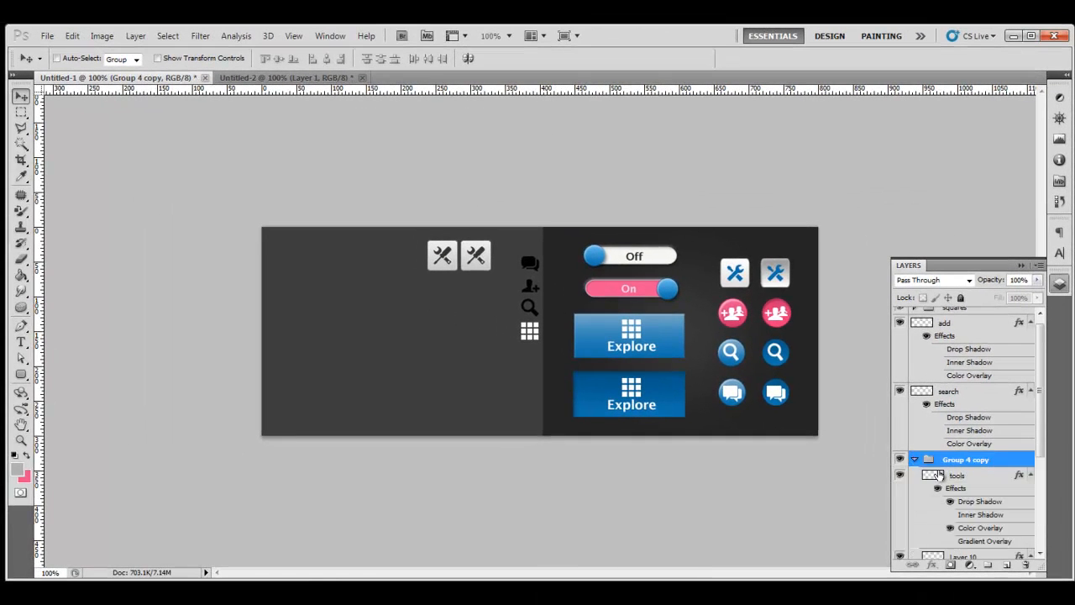
left_click(992, 478)
scroll(991, 492, "down", 4)
left_click(992, 494)
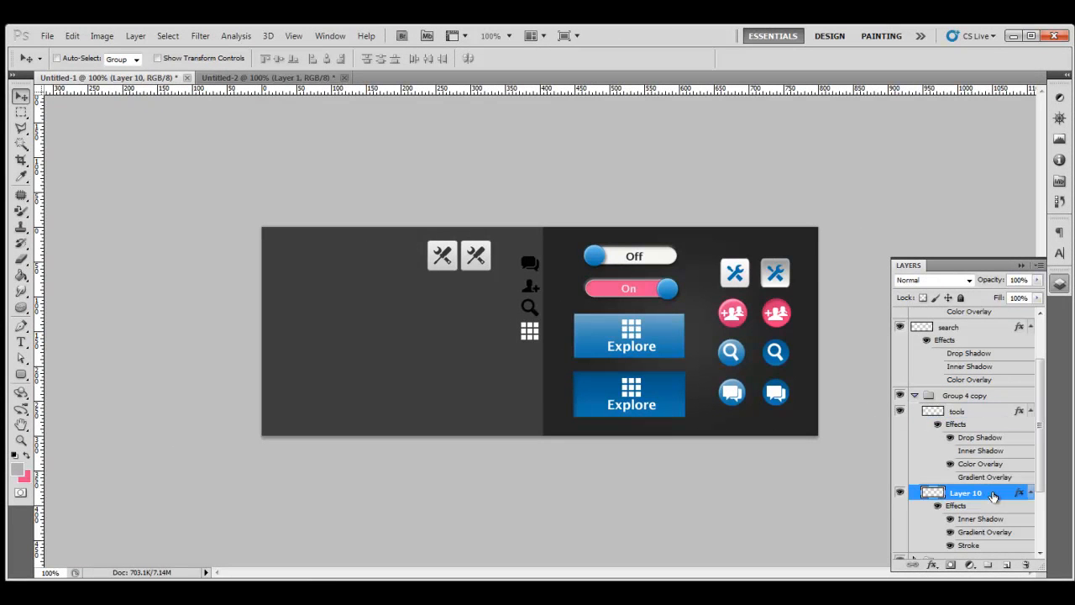
double_click(993, 496)
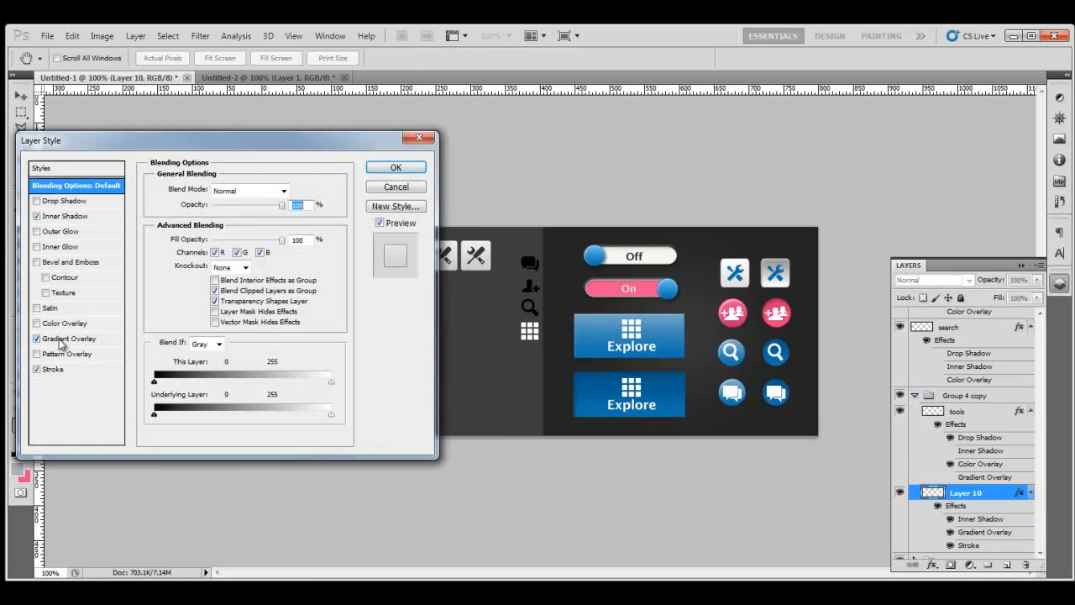
left_click(52, 339)
left_click(294, 221)
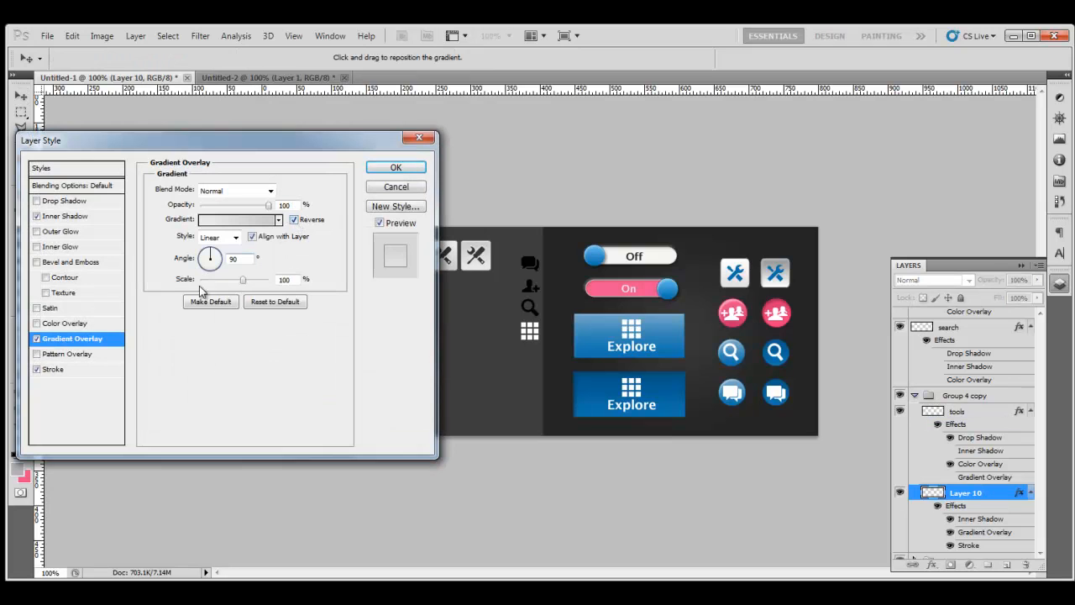
Step: Flip the copy's inner shadow angle to -90, apply, and collapse Group 4 copy
left_click(77, 218)
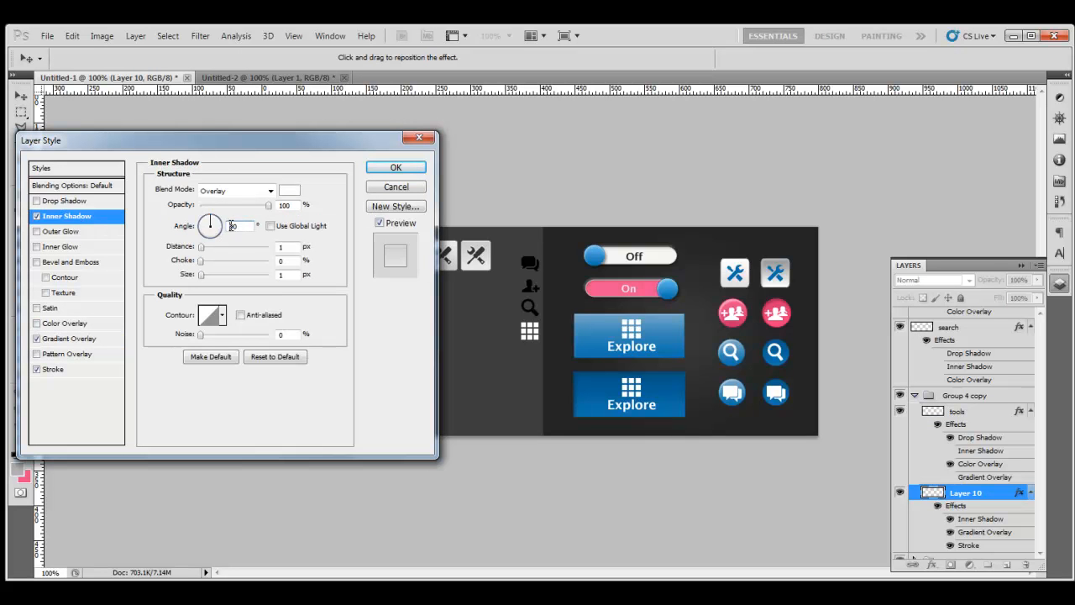
left_click(232, 226)
type("-")
left_click(396, 167)
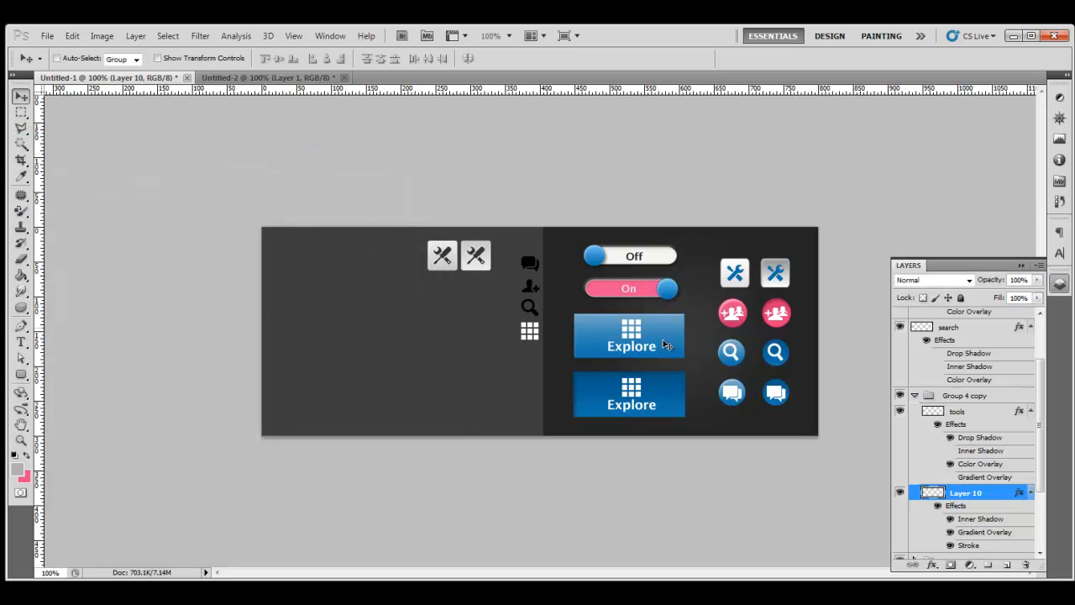
left_click(1040, 313)
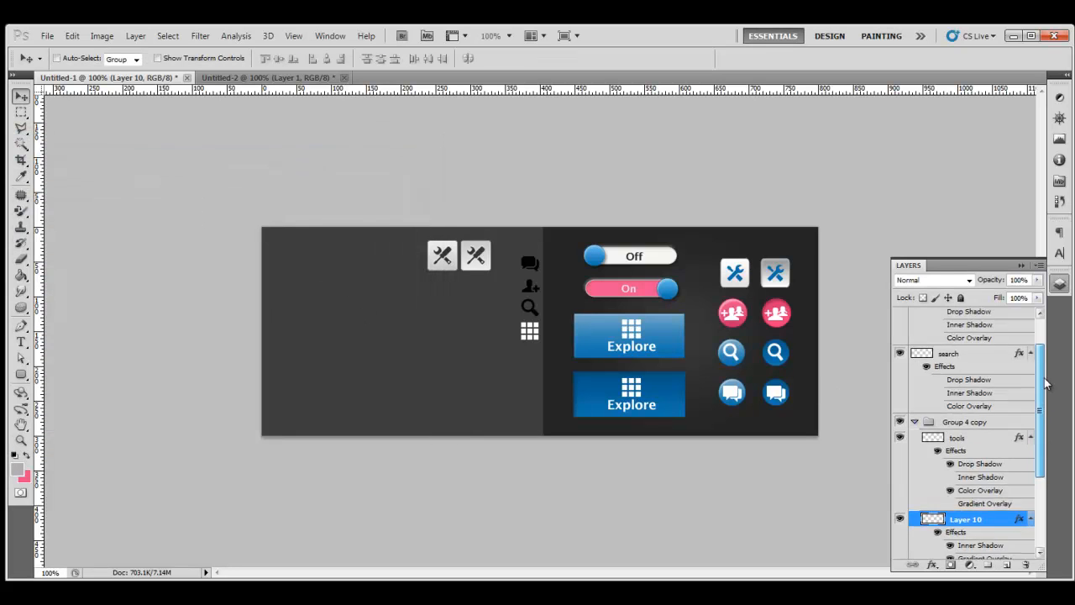
left_click(915, 422)
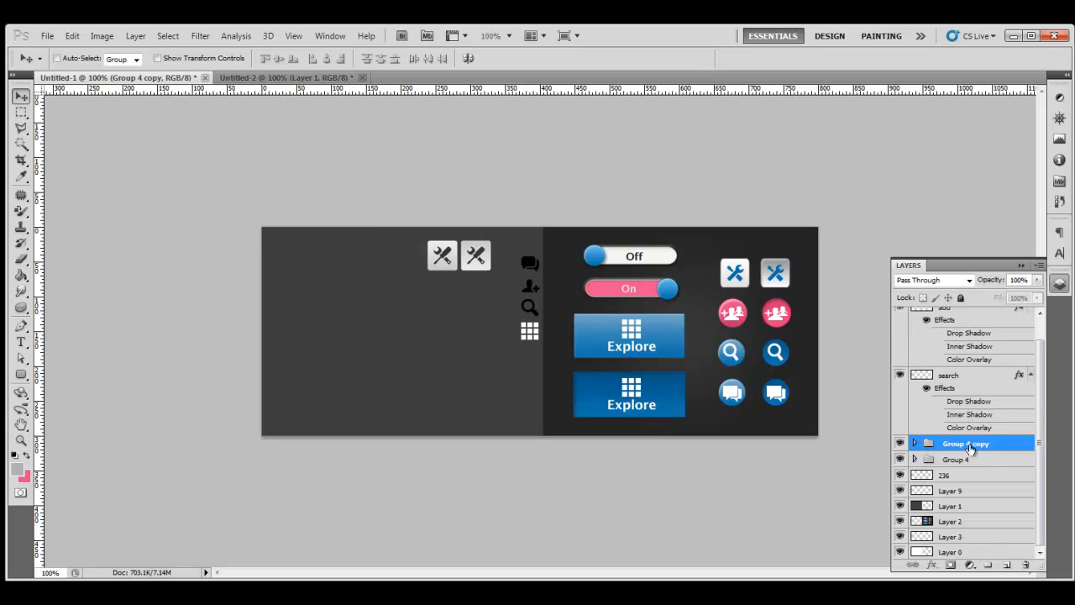
Step: Add Layer 11 above search, draw a 42 px circle below the tool icons, and open its styles
scroll(969, 444, "up", 2)
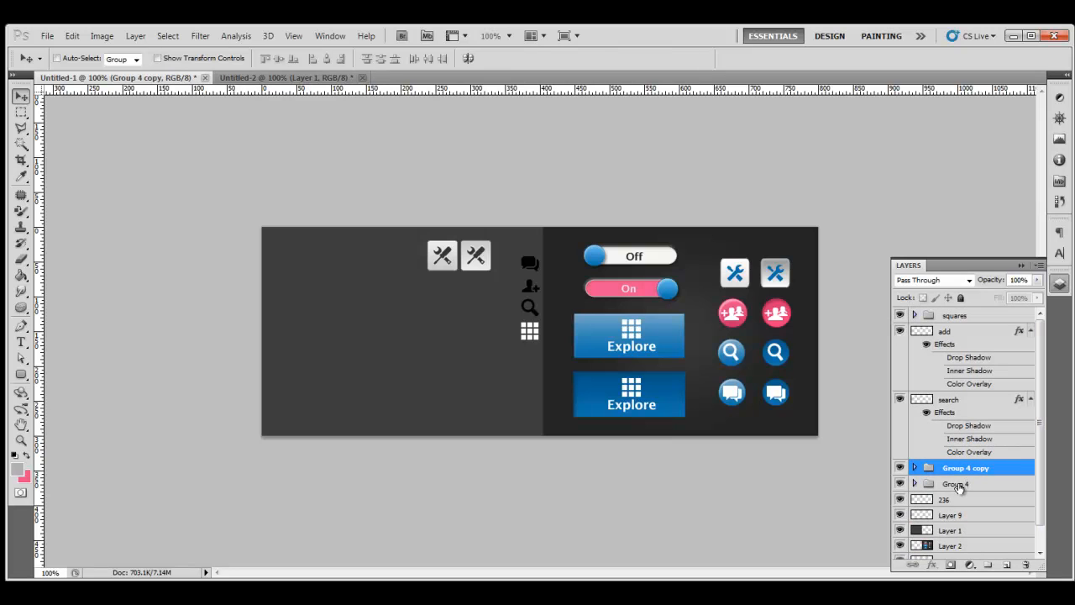
left_click(984, 404)
left_click(1006, 564)
left_click_drag(21, 374, 68, 400)
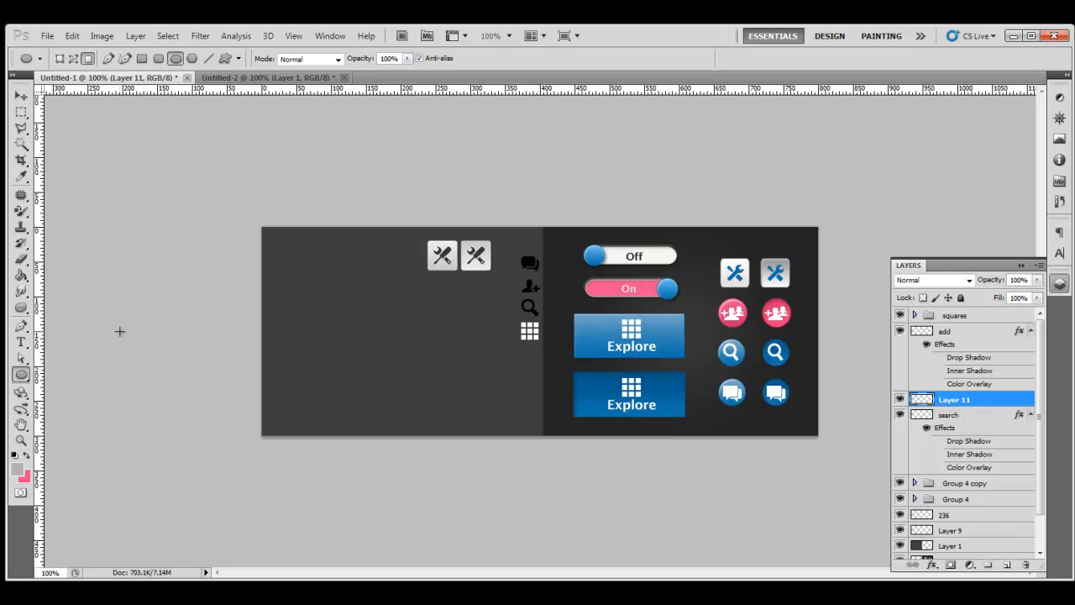
left_click(239, 59)
left_click(240, 60)
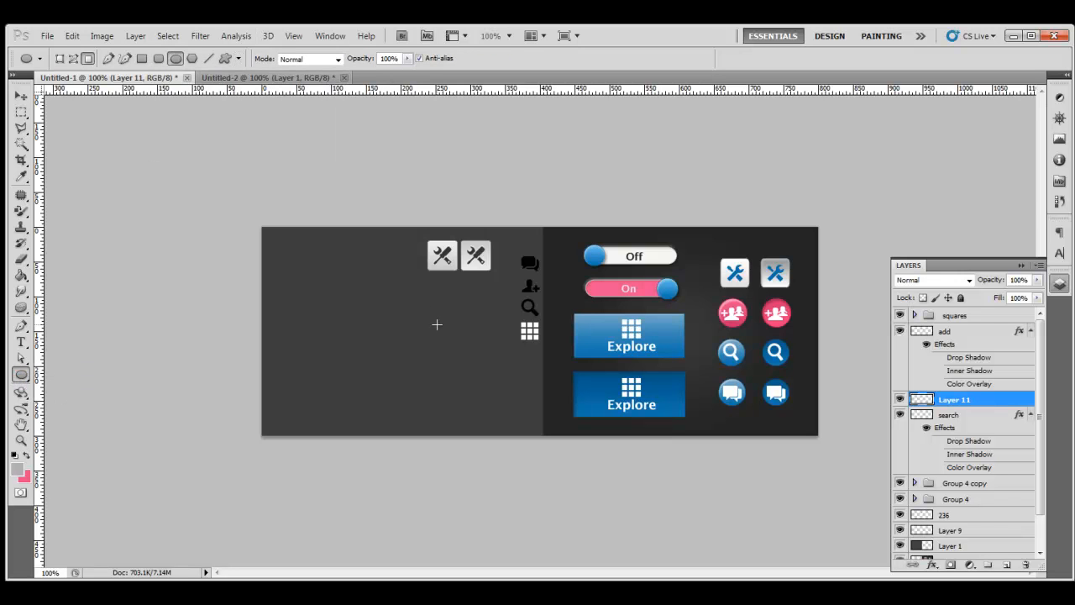
left_click(427, 280)
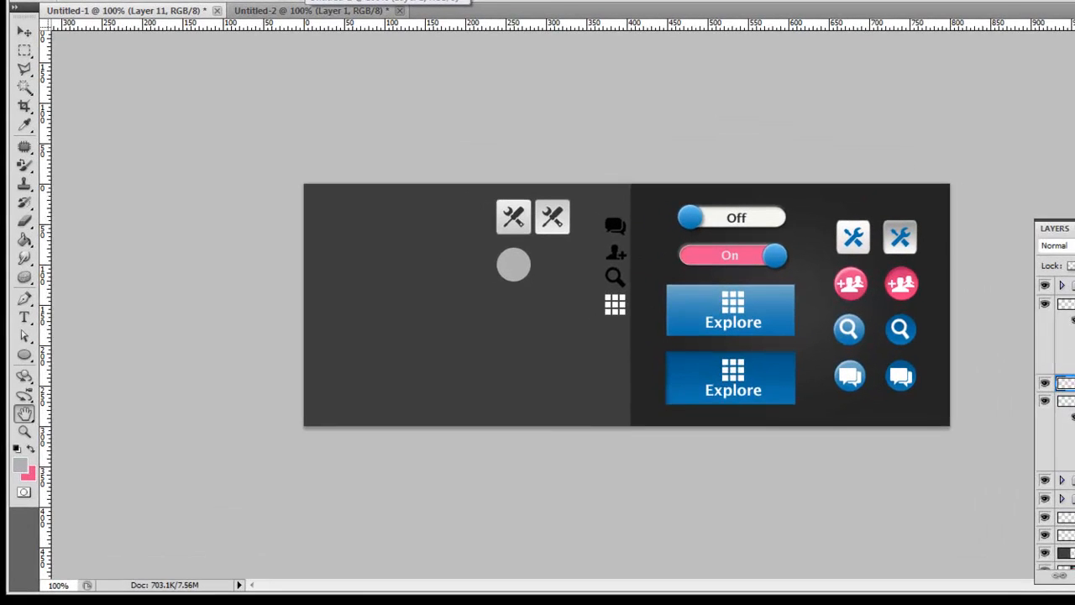
double_click(993, 406)
left_click_drag(379, 69, 364, 25)
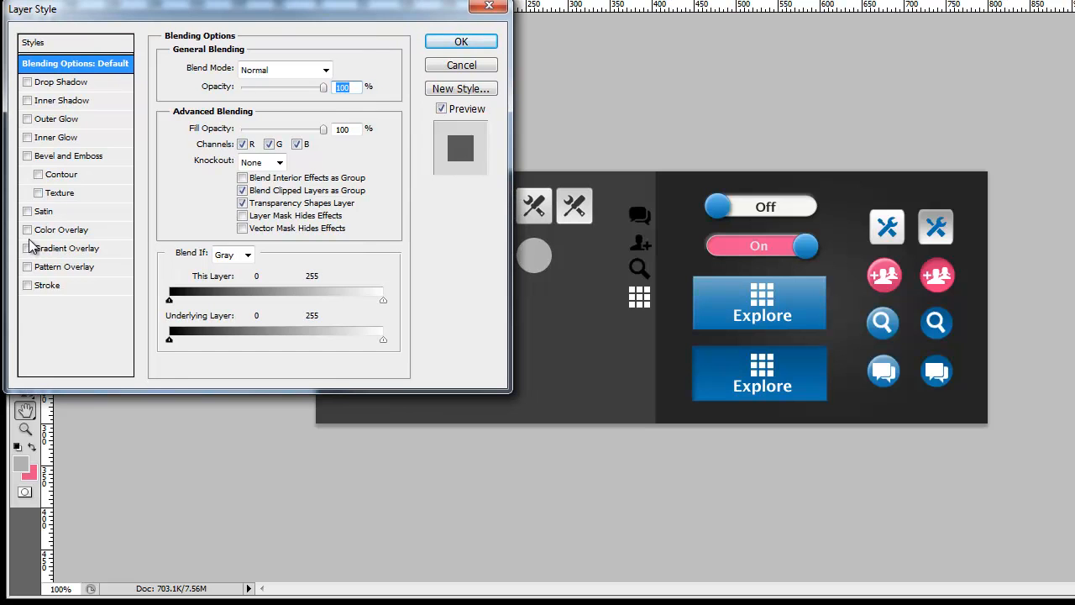
Step: Add a Gradient Overlay to the circle with its left stop set to pink ca2d6b
left_click(65, 249)
left_click(300, 107)
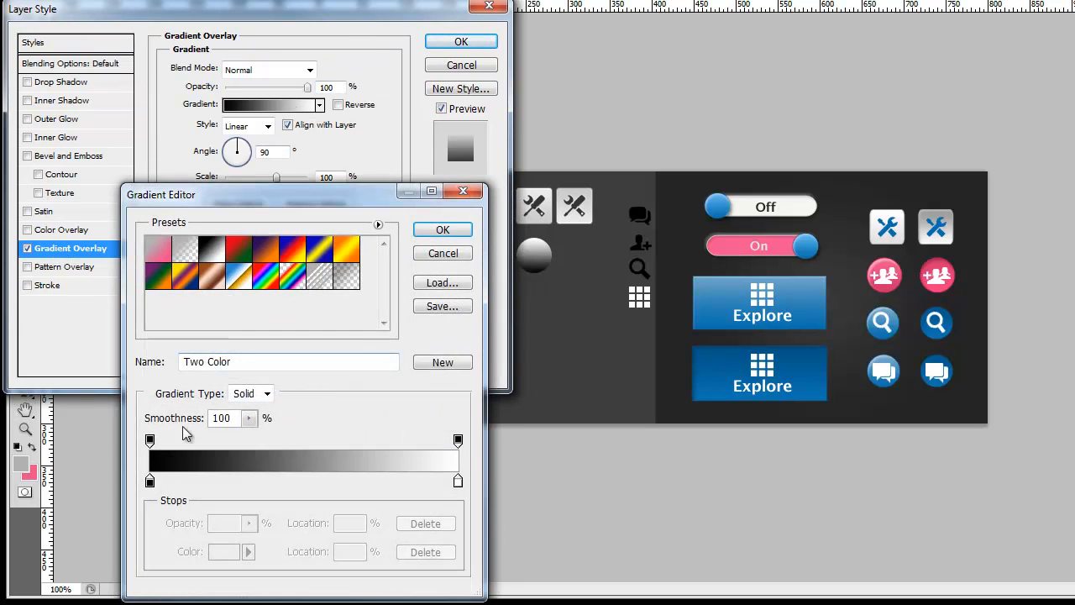
left_click(150, 484)
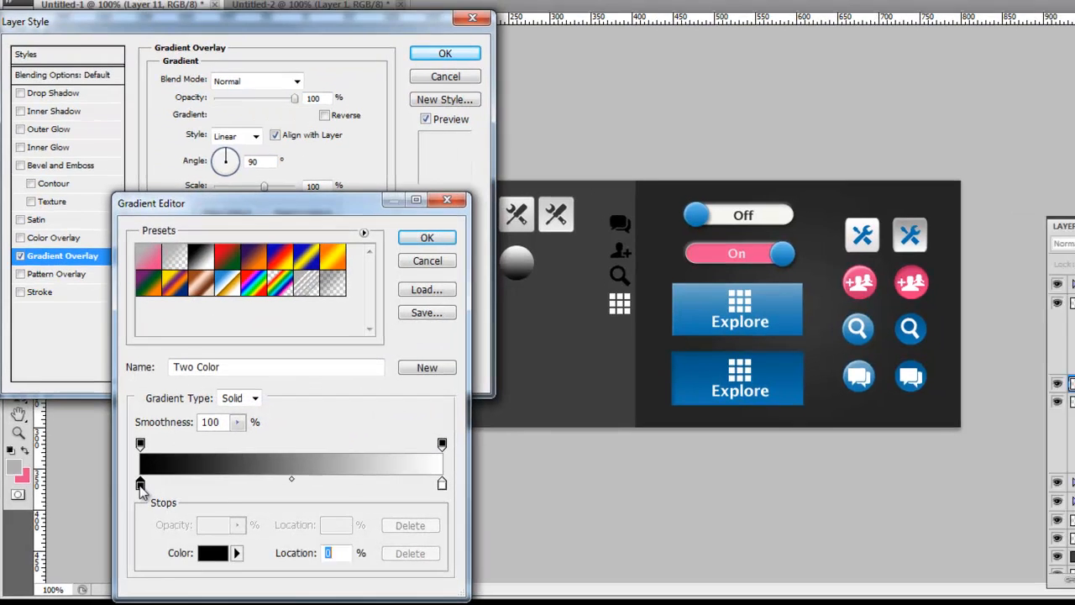
left_click(208, 554)
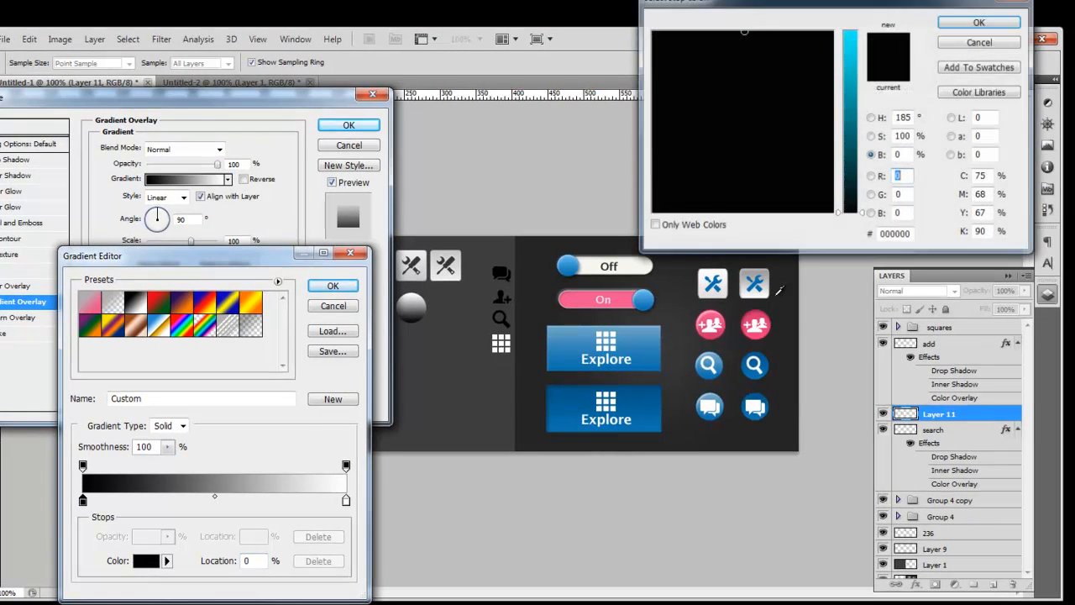
left_click(710, 333)
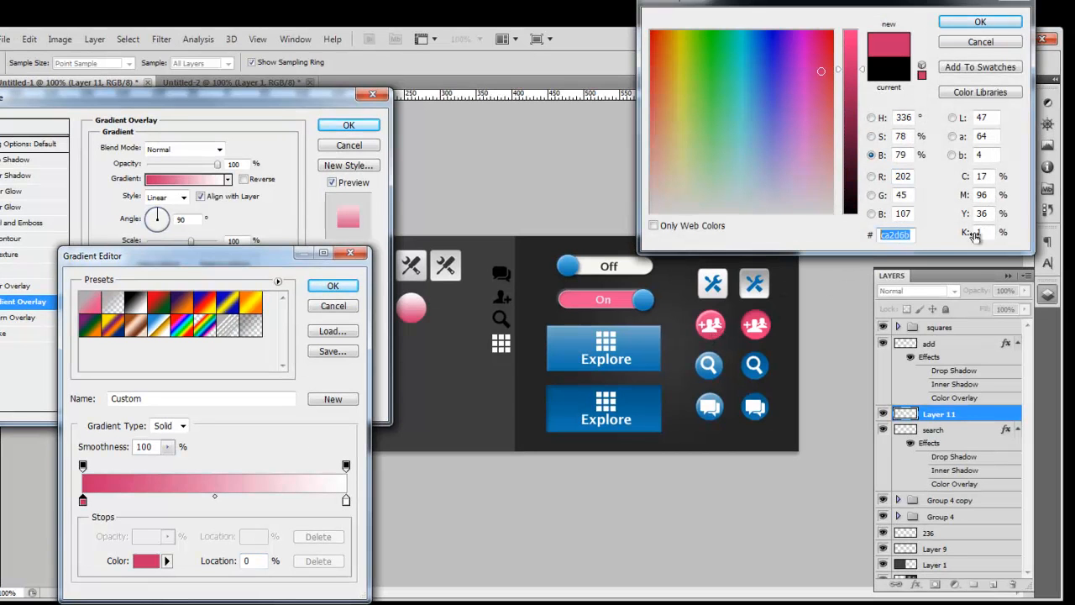
left_click(980, 22)
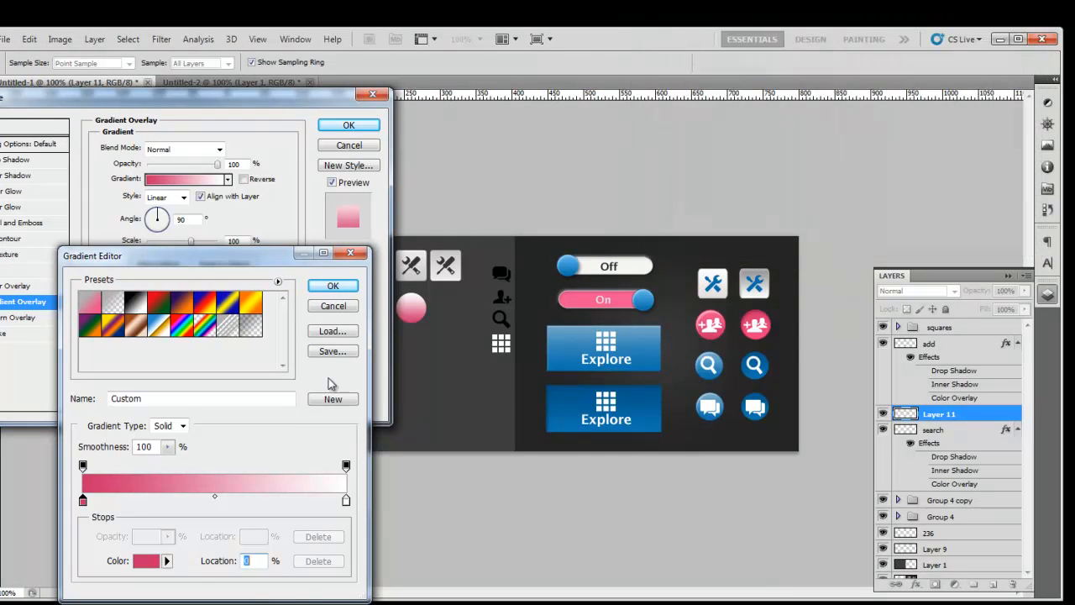
Step: Set the right gradient stop to the brighter pink #f63782 and confirm the gradient
left_click(346, 501)
left_click(146, 561)
left_click(913, 234)
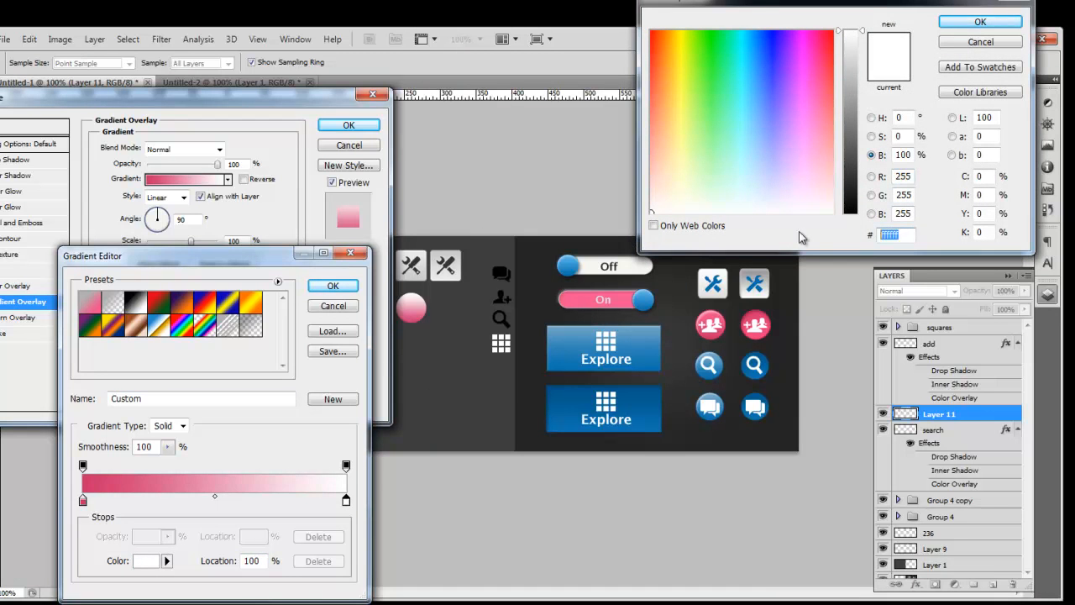
type("ca2d6b")
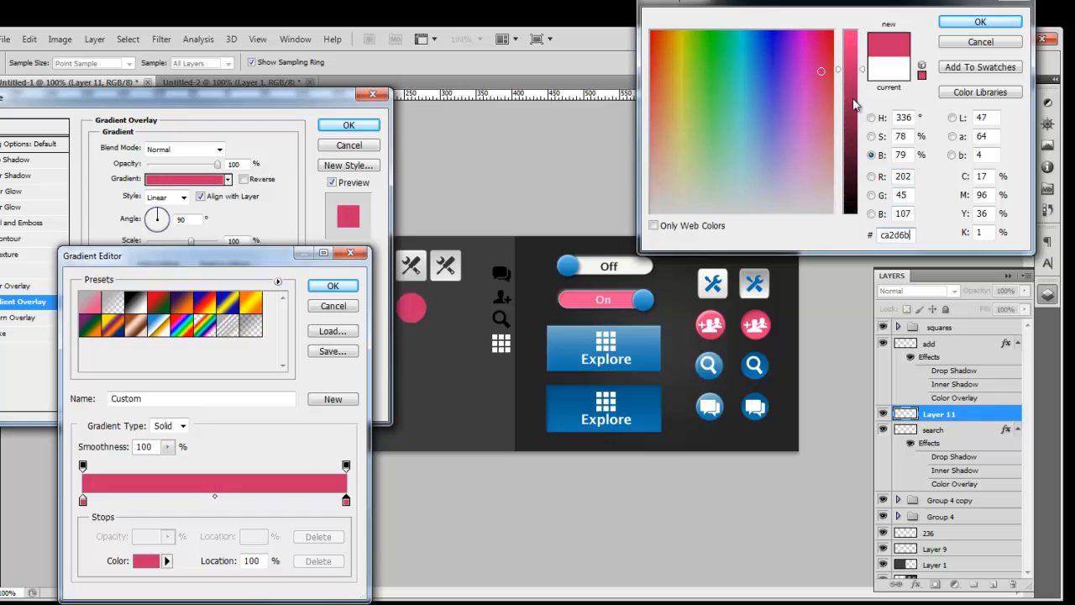
left_click(849, 39)
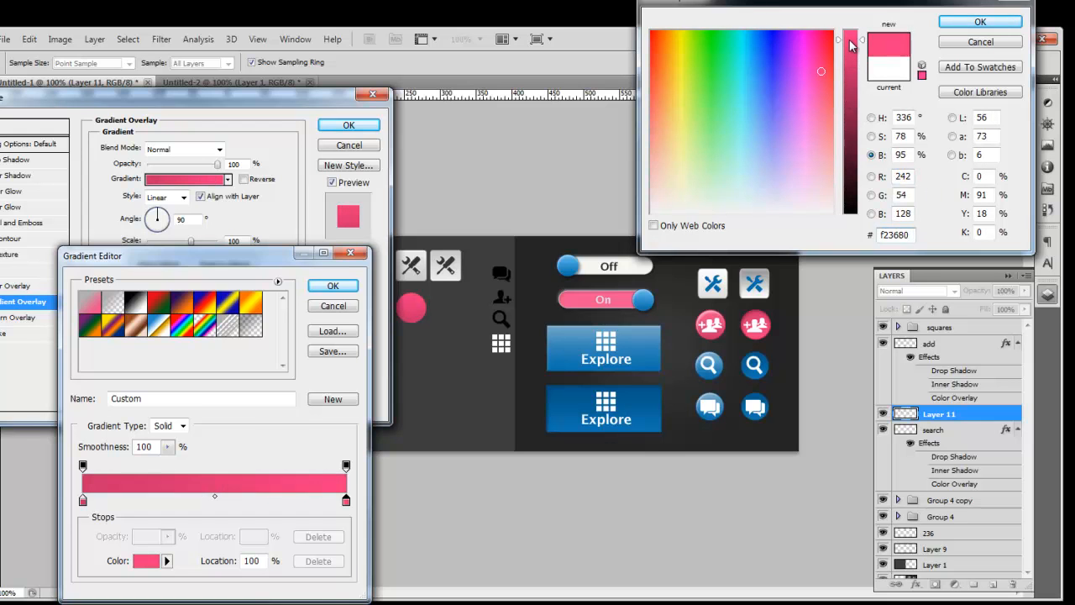
left_click(852, 37)
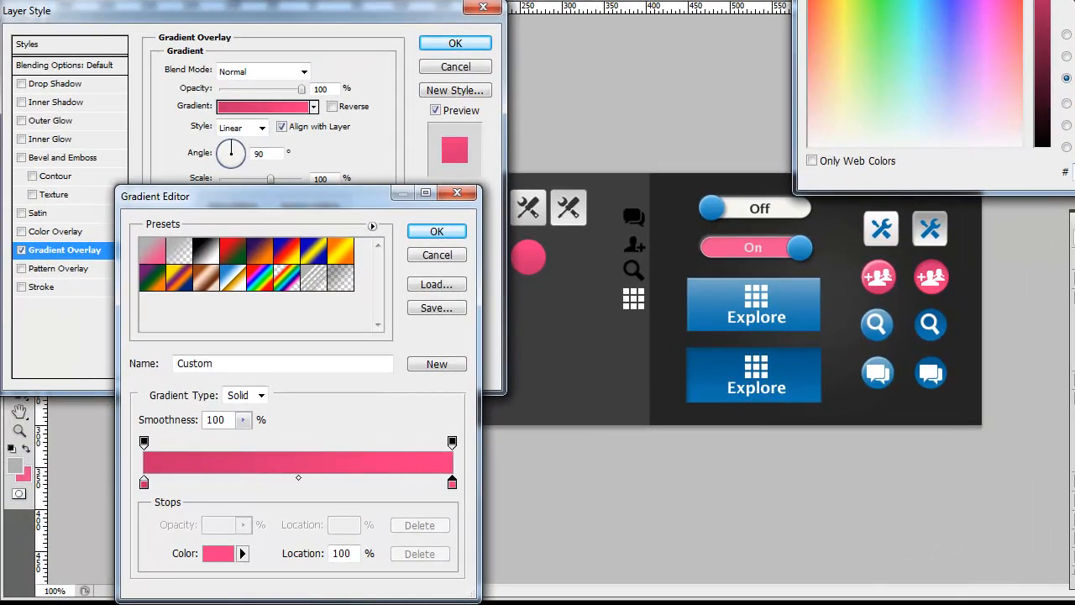
left_click(1074, 1)
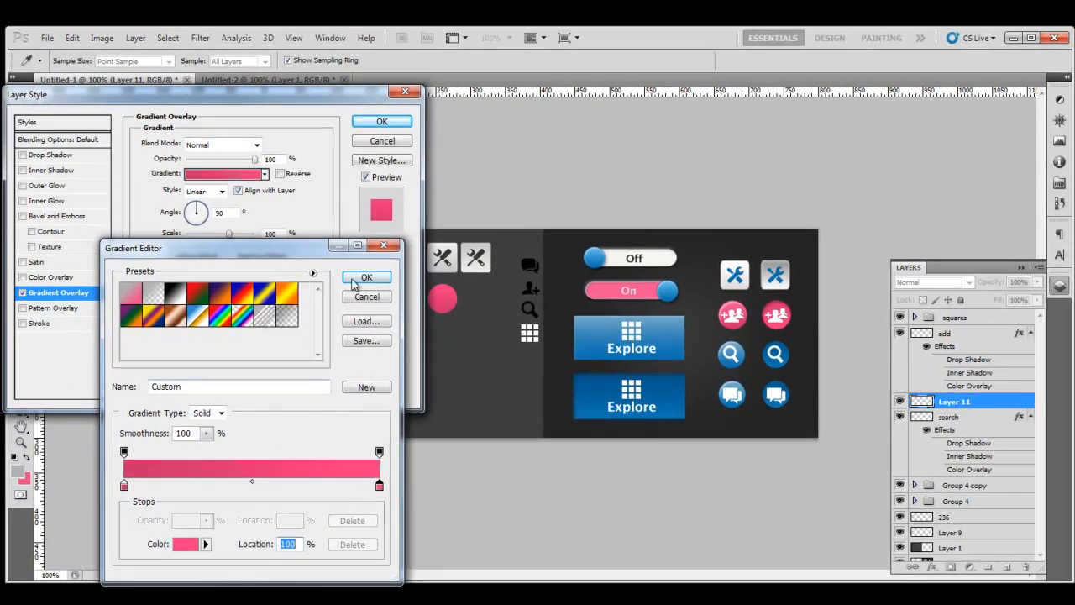
left_click(358, 278)
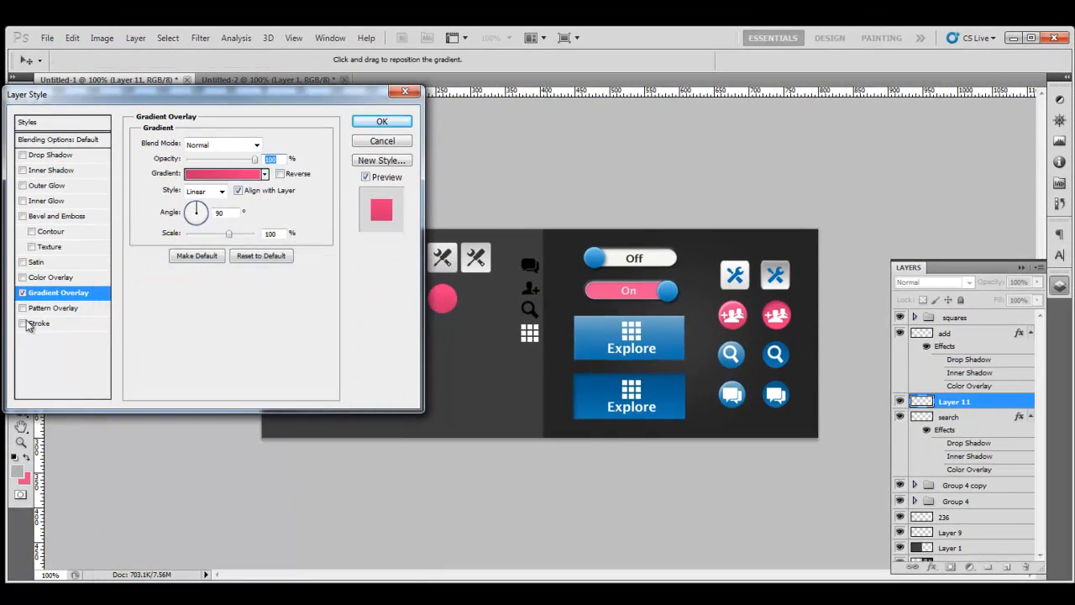
Step: Add a stroke to the pink circle in dark pink 9e2354
left_click(42, 323)
left_click(168, 235)
double_click(916, 228)
type("ca2d6b")
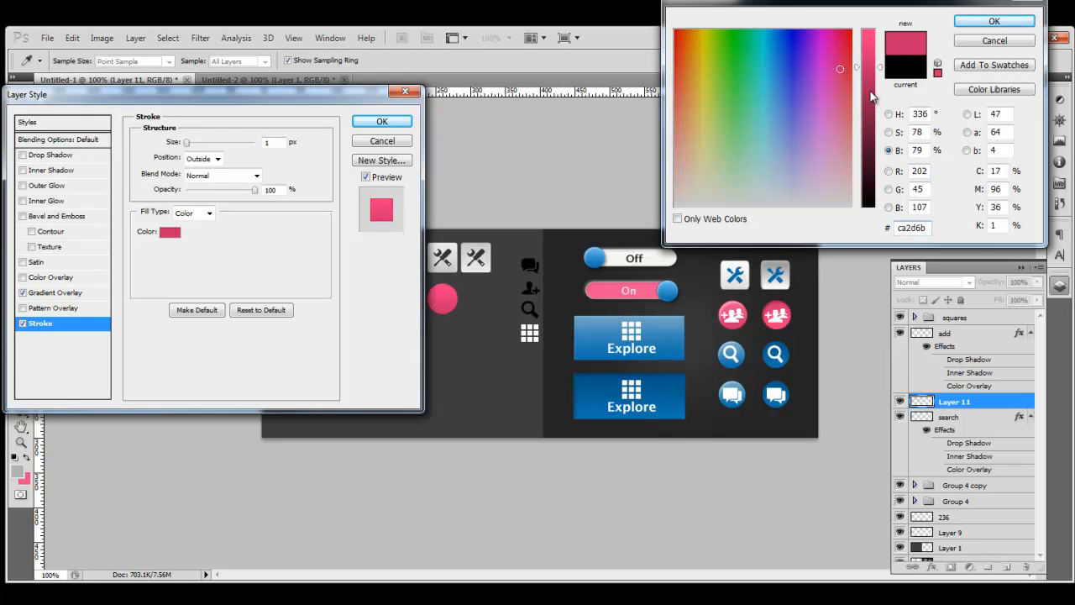
left_click_drag(870, 90, 870, 97)
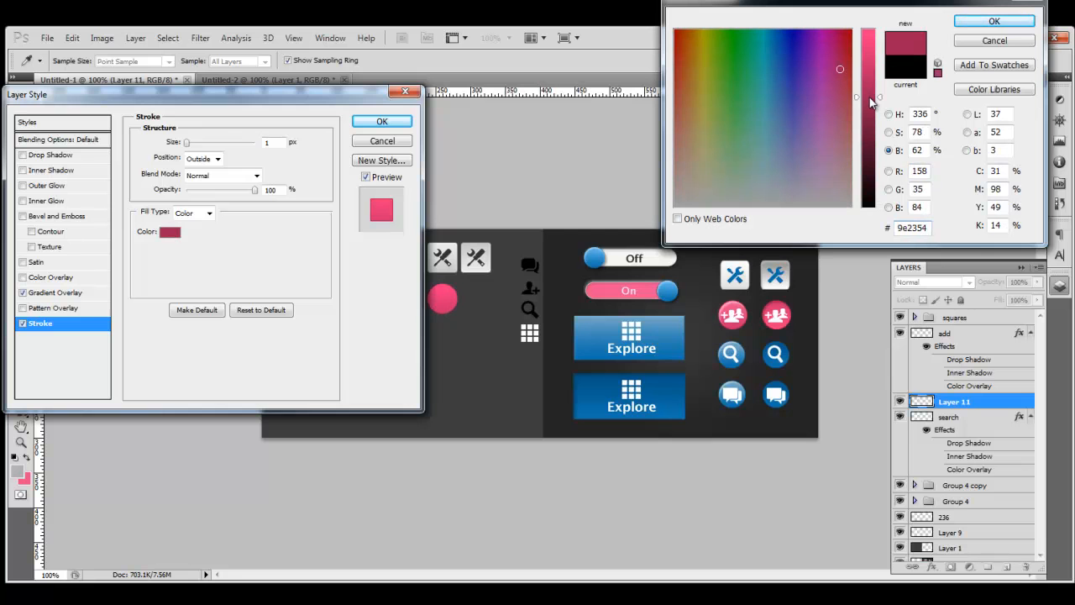
left_click(994, 21)
Step: Add a white Overlay inner shadow, distance 1, size 1, without global light, and apply the styles
left_click(29, 170)
left_click_drag(279, 202, 227, 229)
type("11")
left_click(256, 181)
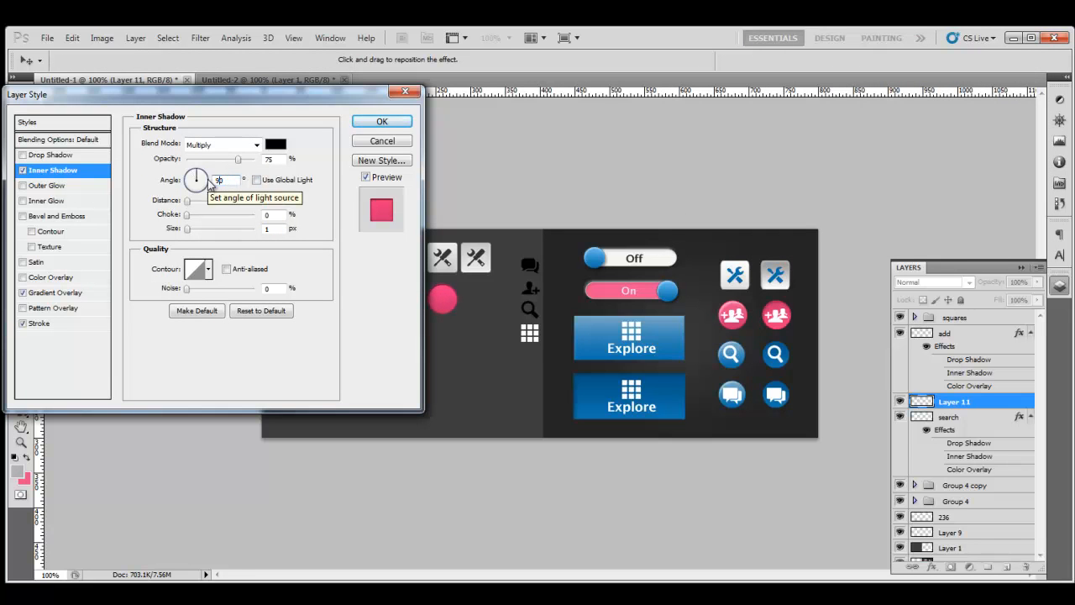
left_click(275, 144)
double_click(926, 227)
type("ffffff")
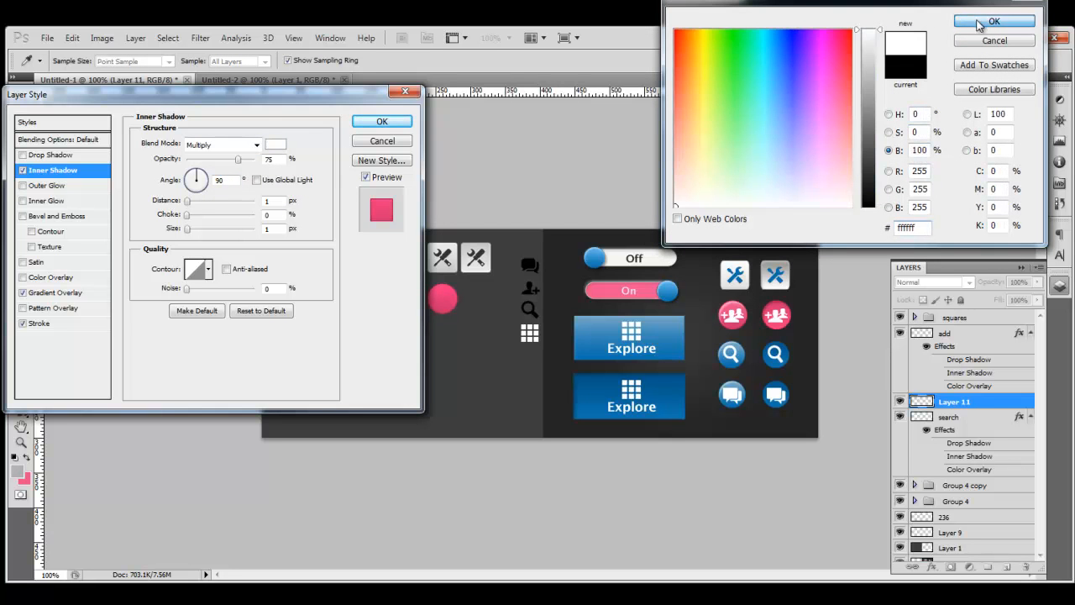
left_click(993, 21)
left_click(255, 145)
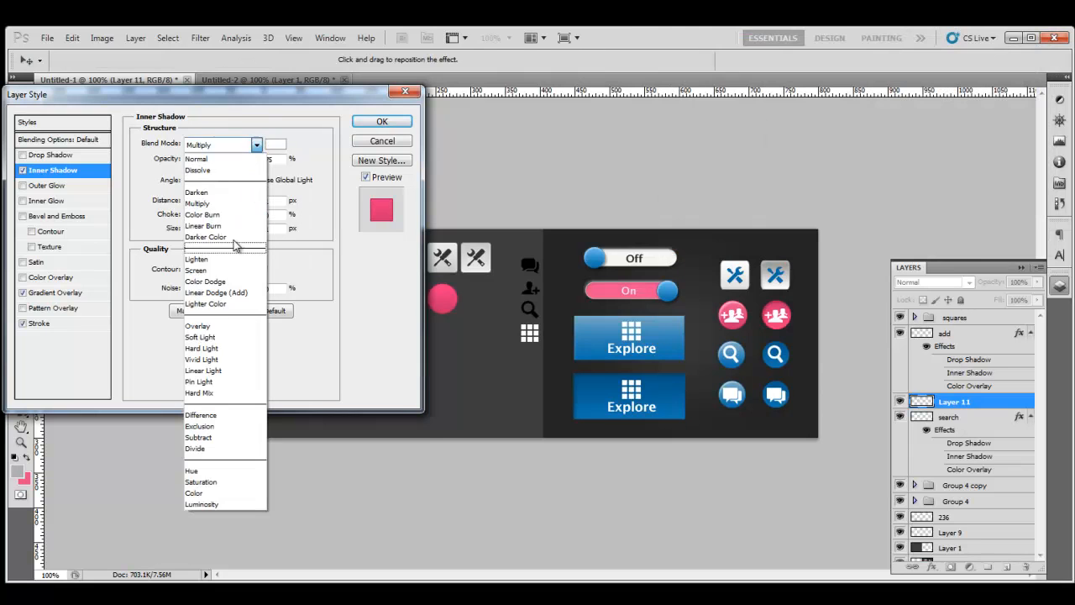
left_click(209, 327)
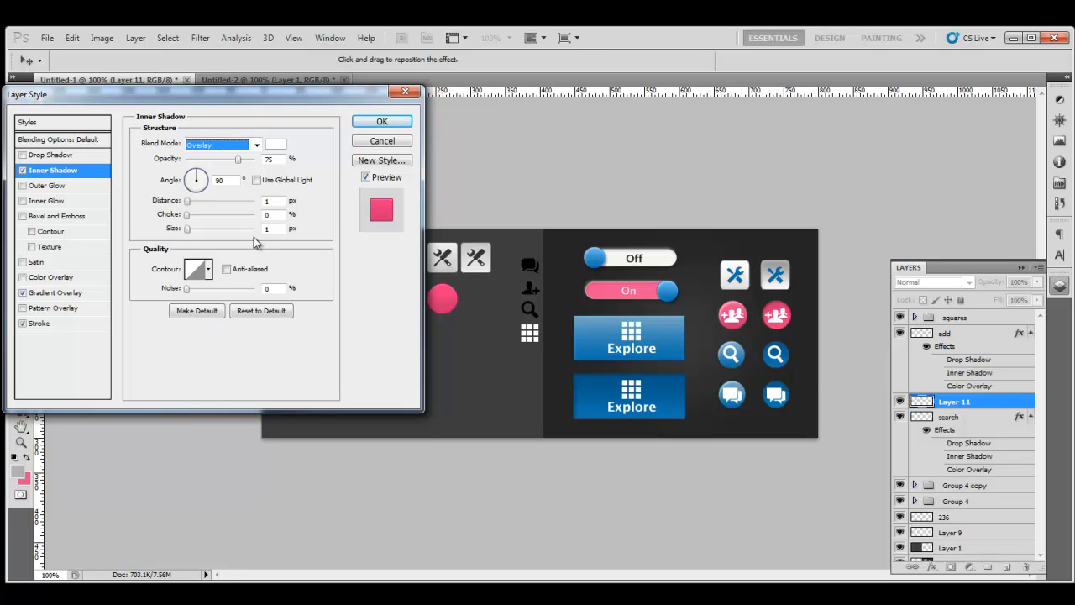
left_click(377, 126)
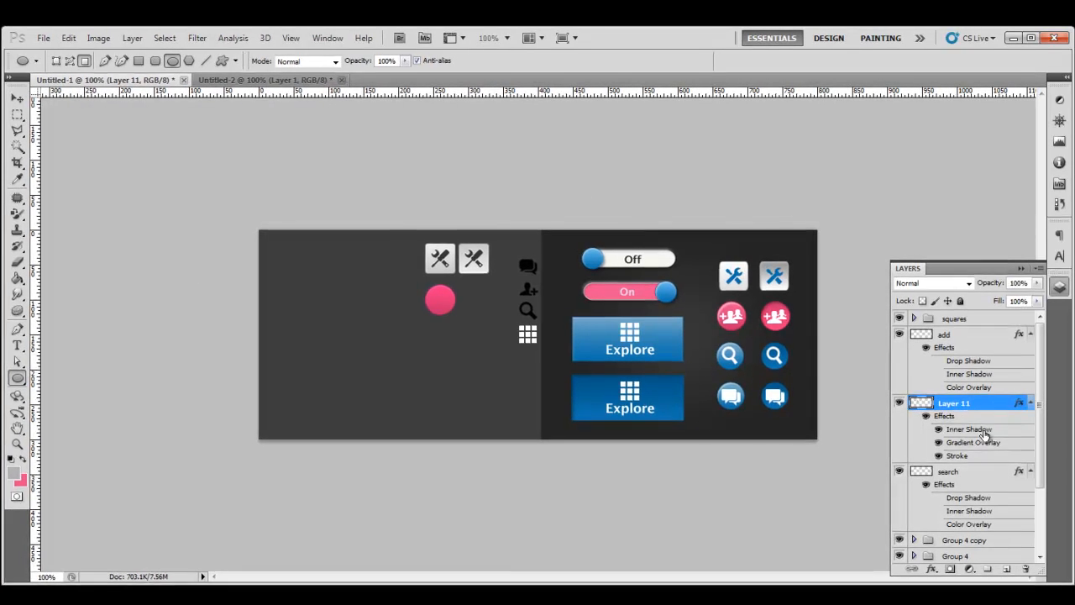
Step: Move the add icon onto the pink circle and give it a white colour overlay
left_click(964, 347)
key("v")
left_click_drag(534, 298, 443, 306)
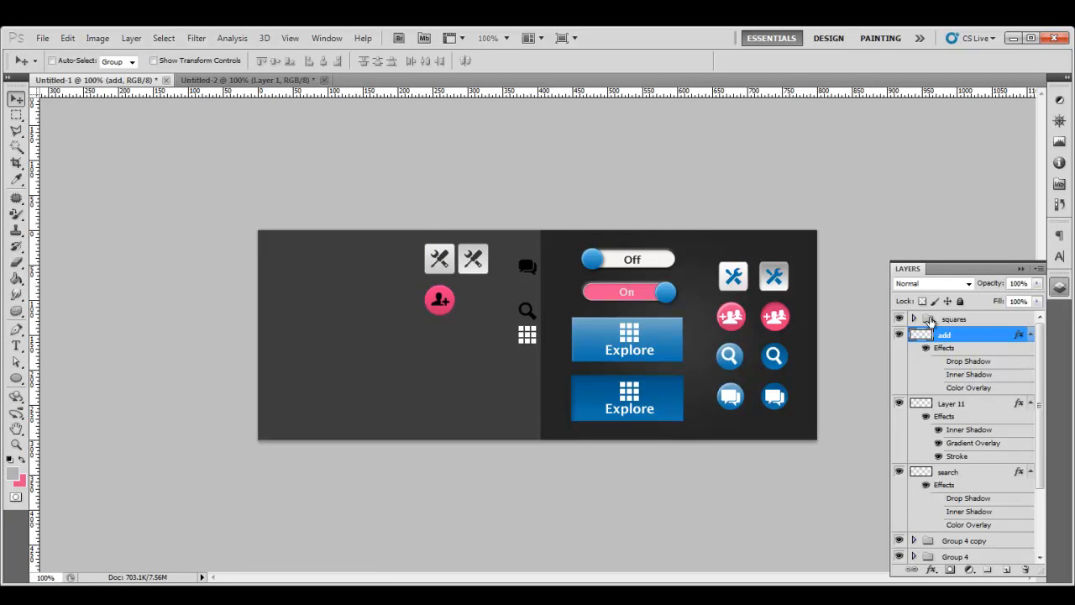
double_click(983, 338)
left_click(47, 279)
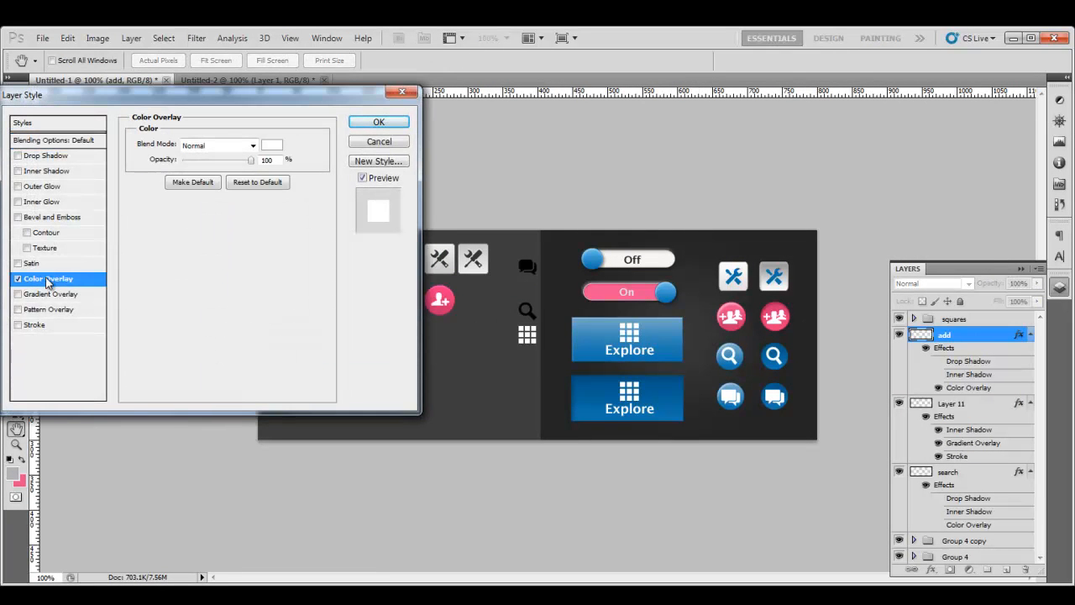
Step: Add a black drop shadow at 75% opacity to the icon and apply the styles
left_click(18, 157)
left_click(51, 156)
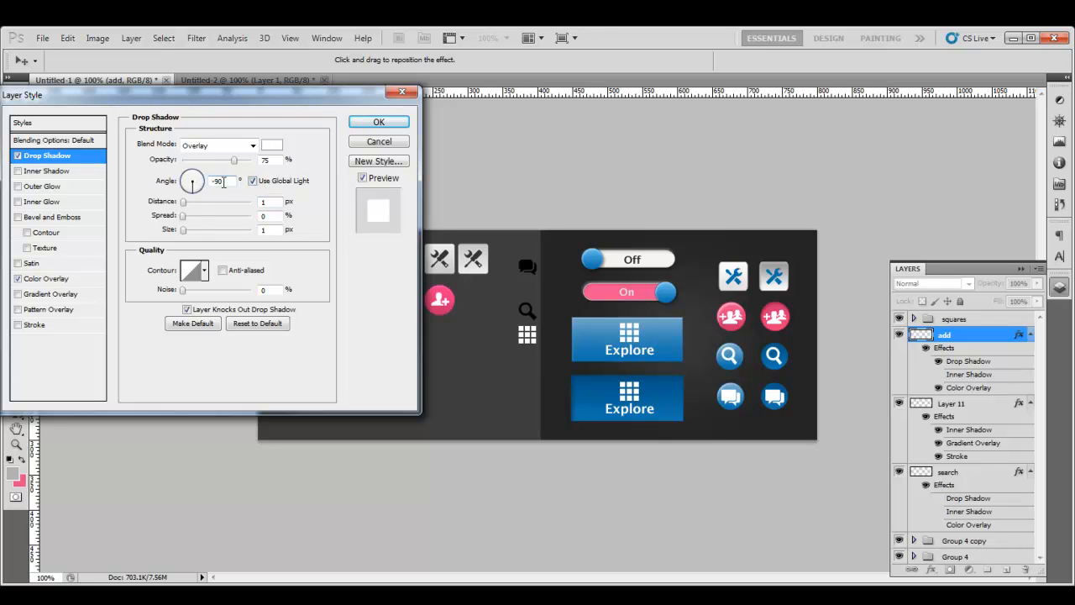
left_click(273, 146)
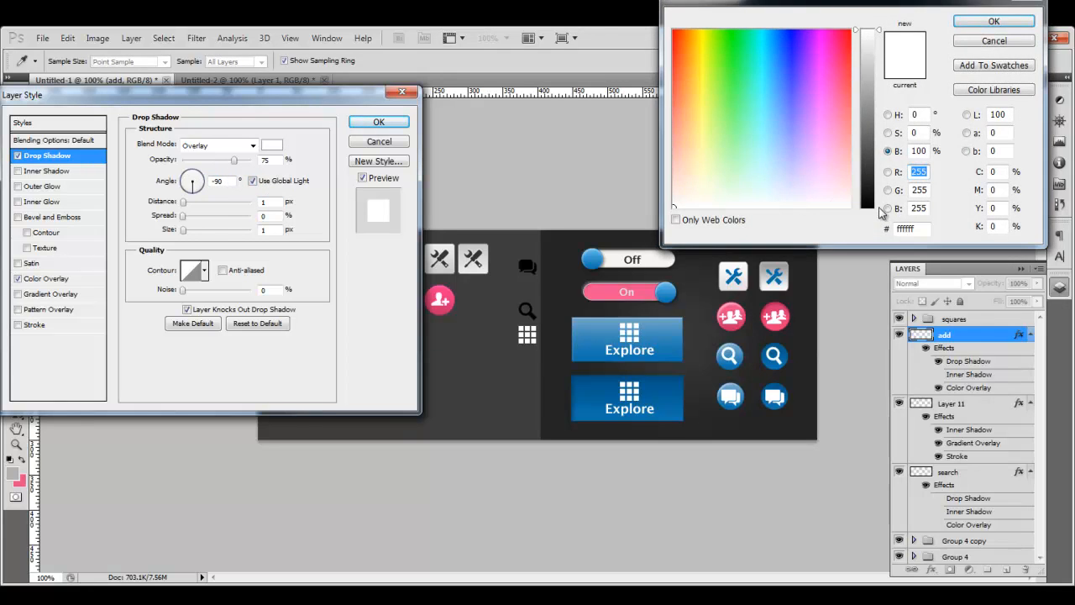
left_click_drag(869, 205, 874, 231)
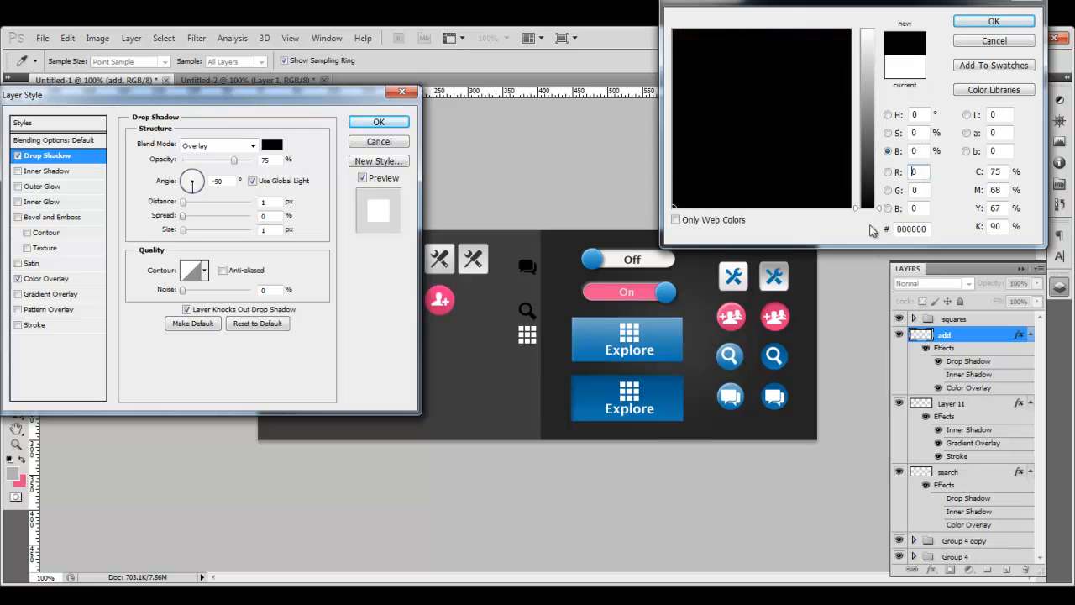
left_click(994, 21)
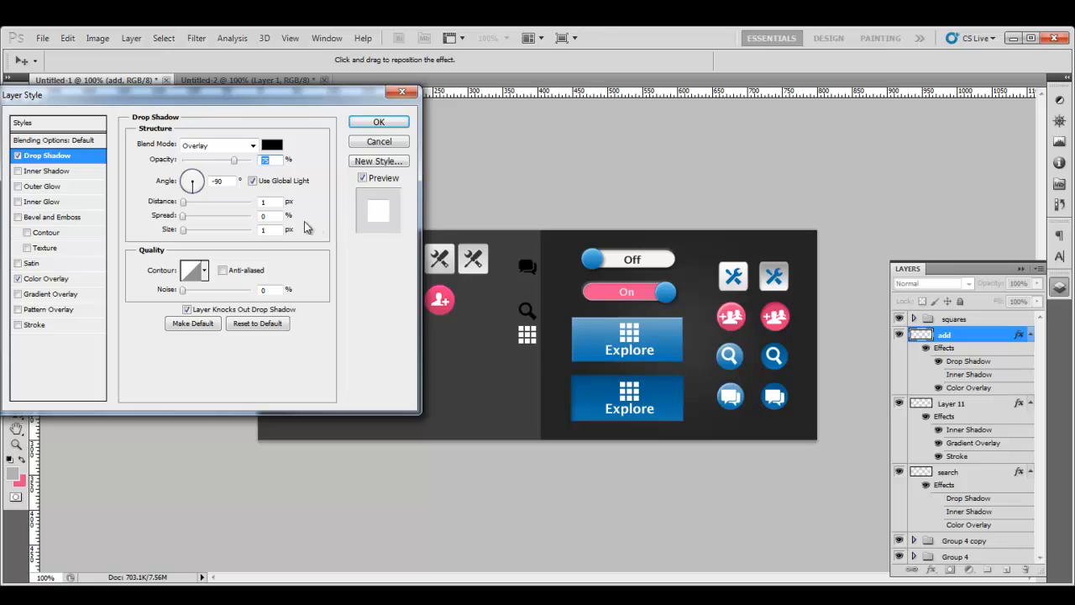
left_click(268, 159)
left_click_drag(217, 159, 252, 160)
type("75")
left_click(378, 122)
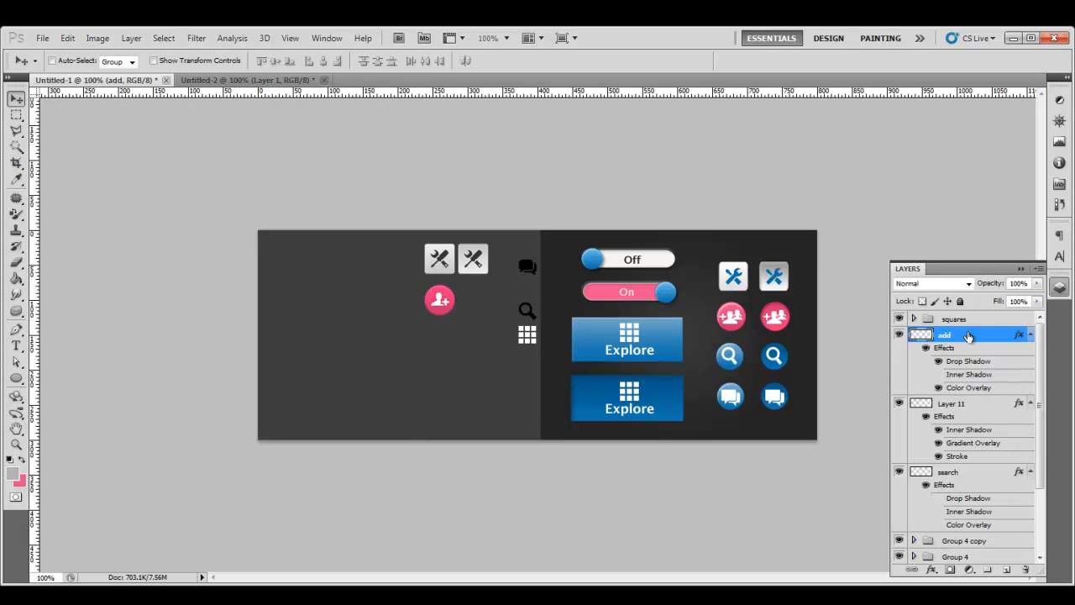
left_click(998, 405)
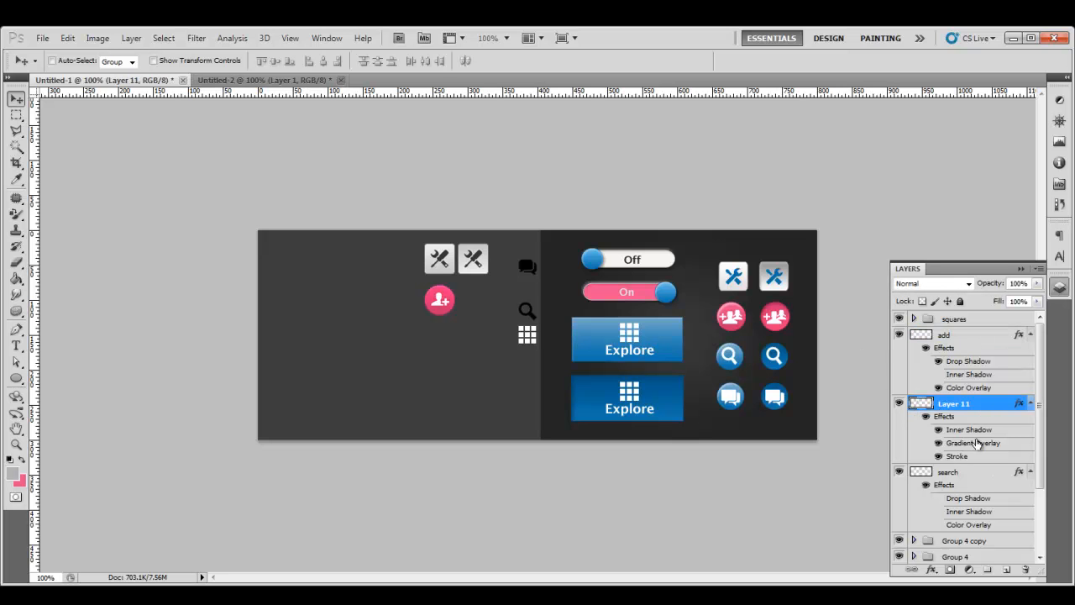
Step: Turn on a white ffffff drop shadow for Layer 11 at 90°, independent of global light
double_click(989, 406)
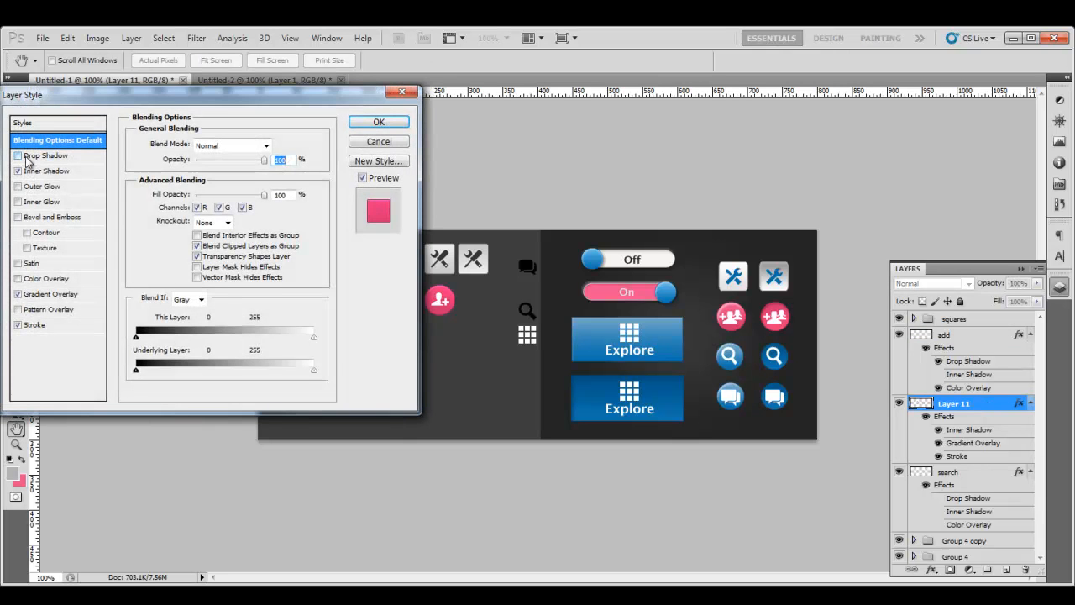
left_click(44, 156)
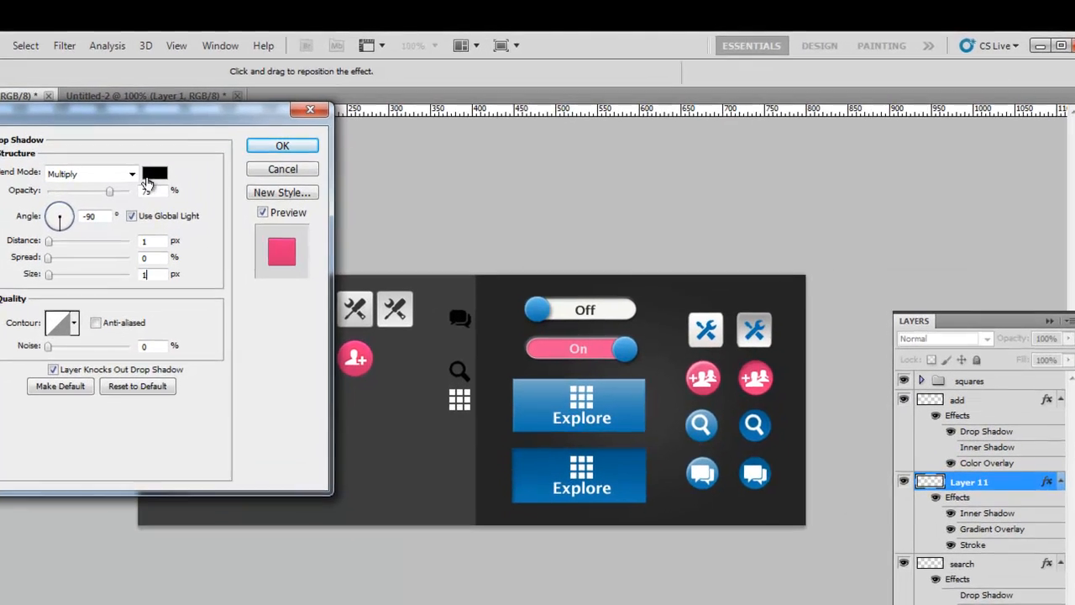
left_click(272, 145)
double_click(930, 270)
type("ffffff")
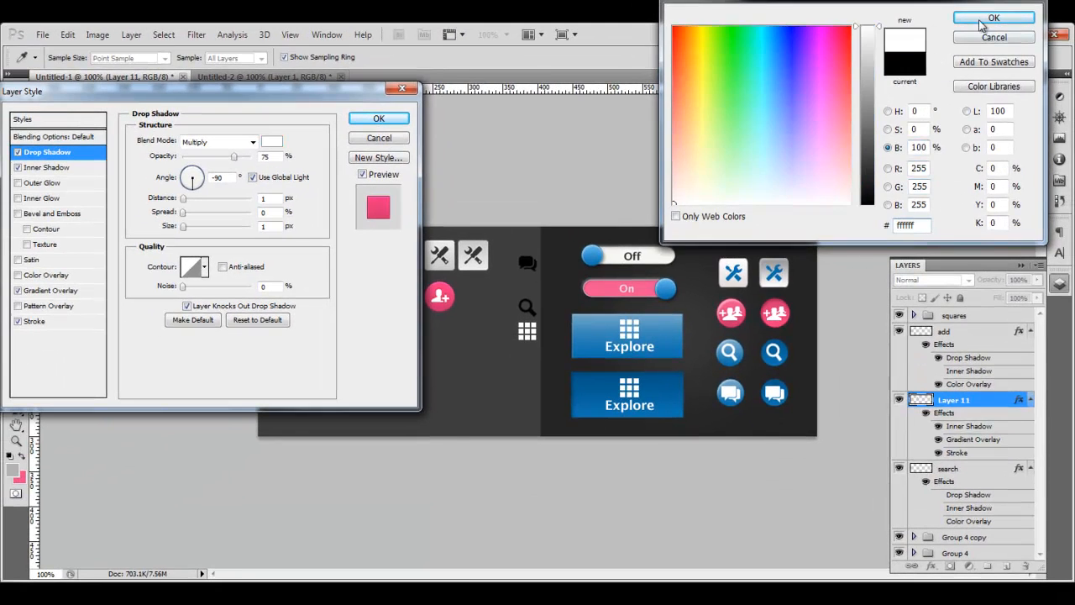
left_click(981, 25)
left_click(253, 177)
left_click(194, 172)
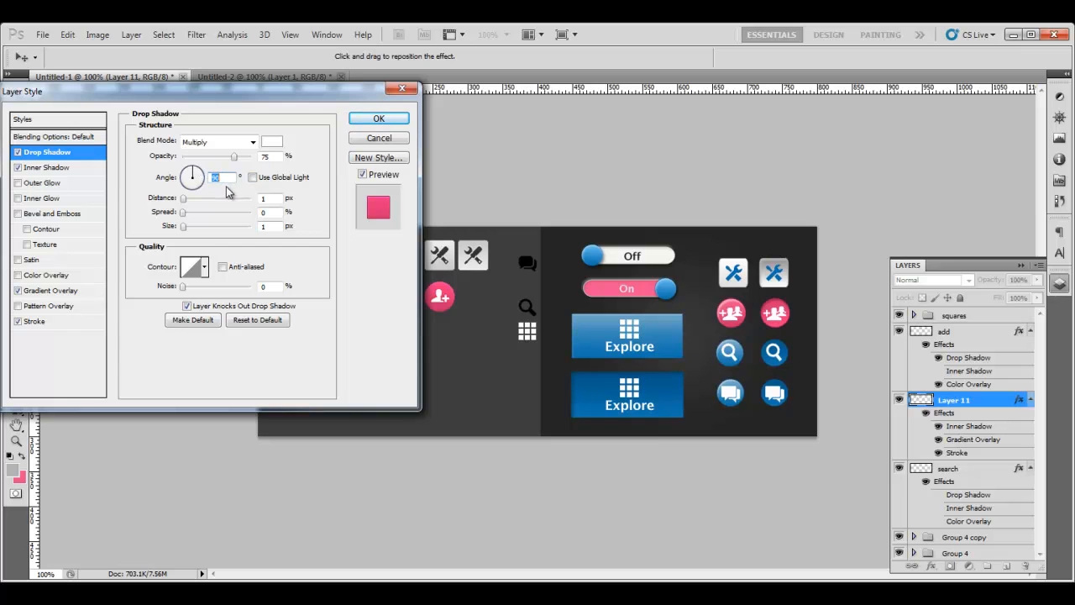
Step: Set the drop shadow's blend mode to Overlay and apply it to Layer 11
left_click(253, 142)
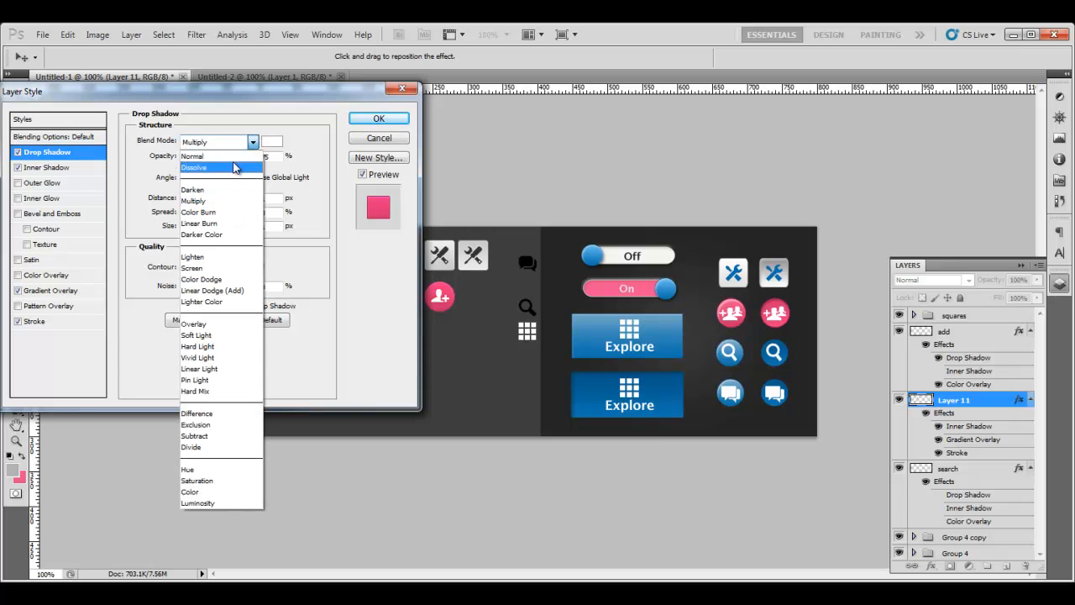
left_click(200, 323)
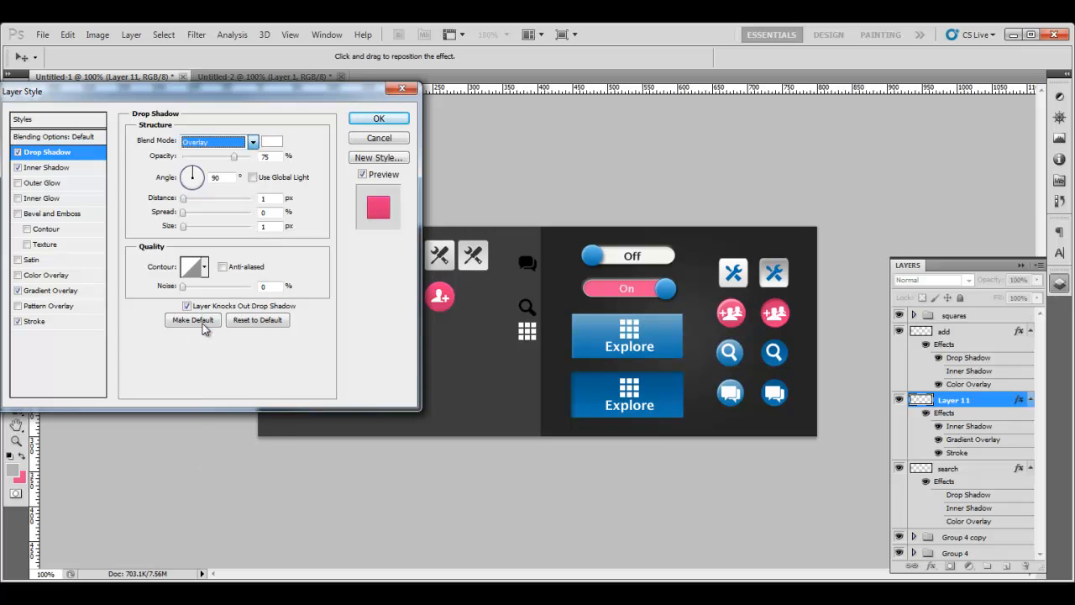
left_click(252, 145)
left_click(228, 148)
left_click(252, 142)
left_click(379, 119)
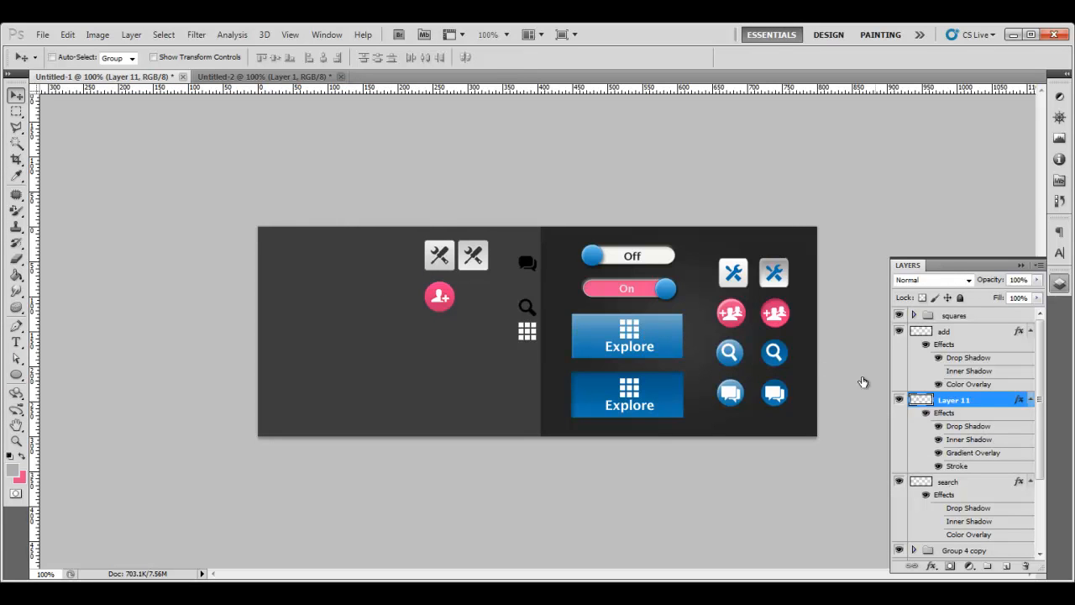
Step: Group the add icon and Layer 11 into Group 5 and duplicate the group
left_click(948, 331)
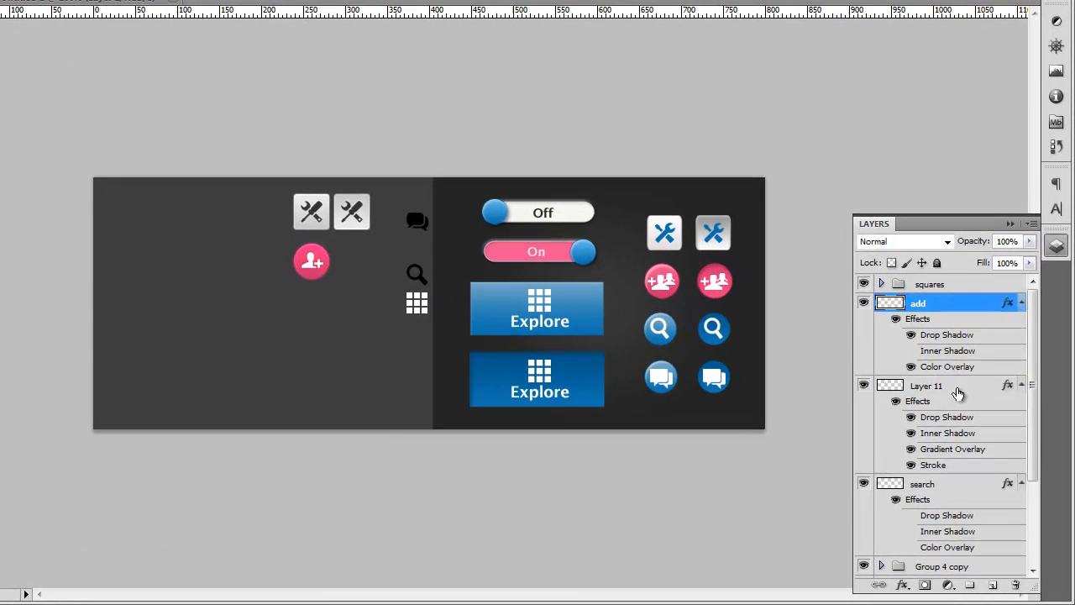
left_click(958, 394, "shift")
key("ctrl+g")
right_click(951, 309)
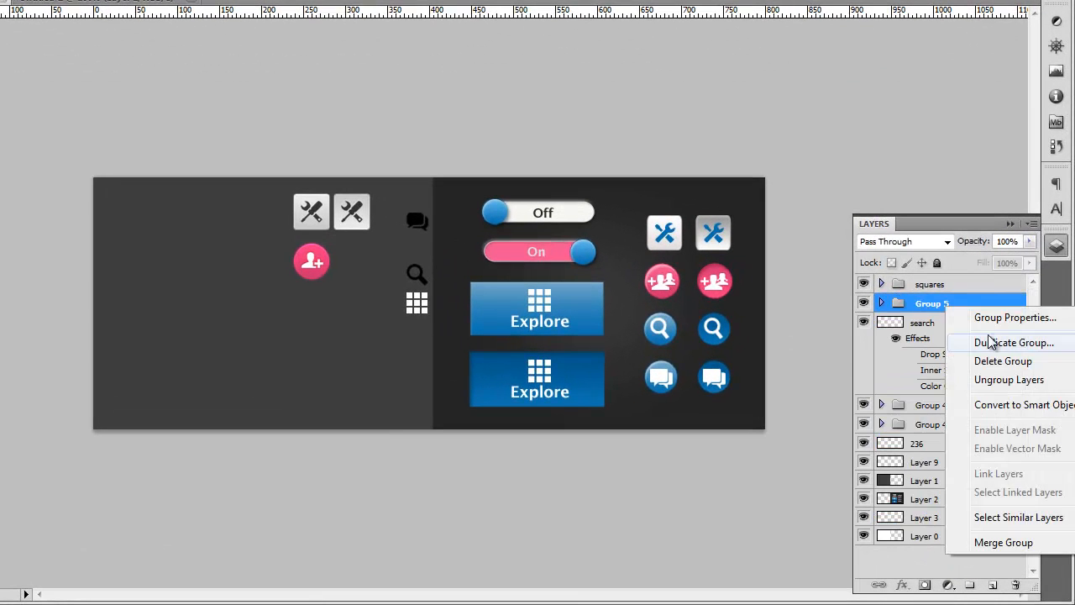
left_click(1004, 346)
left_click(588, 99)
Step: Move the Group 5 copy beside the original and select its add and Layer 11 layers
left_click_drag(320, 267, 360, 267)
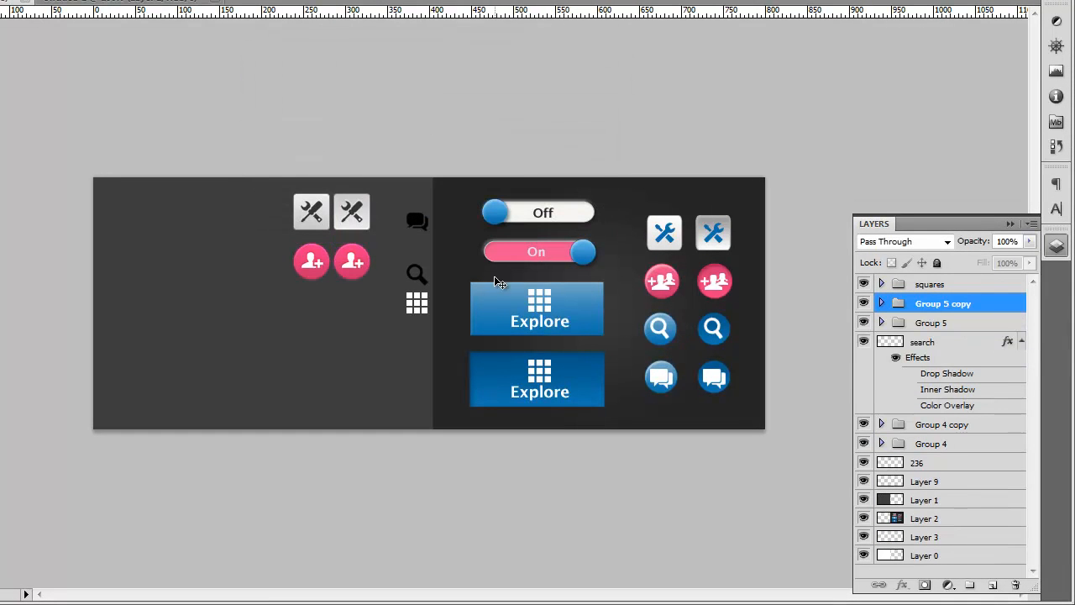
left_click(881, 304)
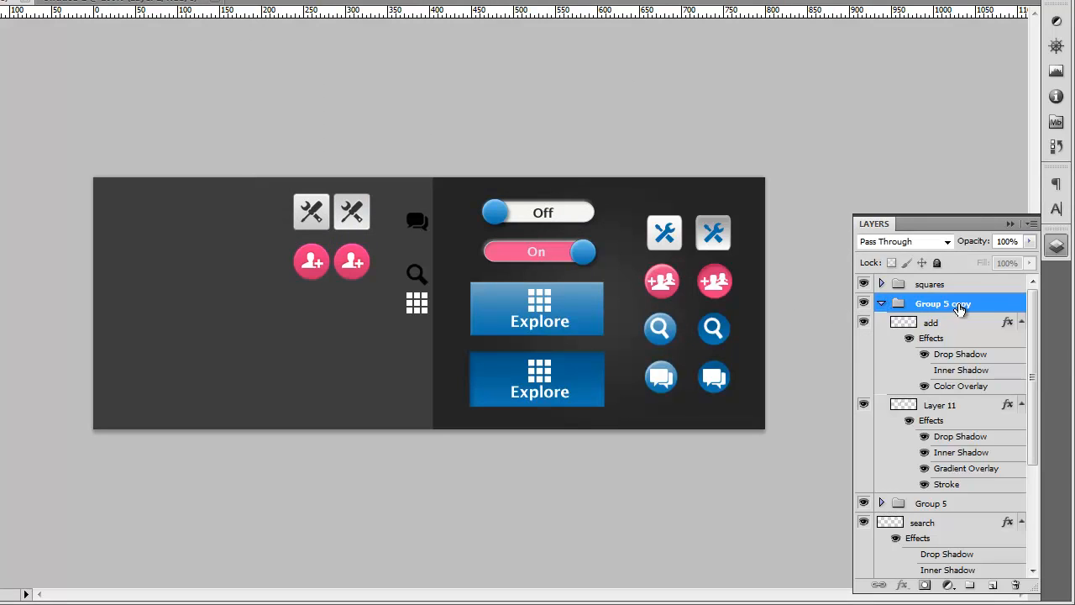
left_click(965, 328)
left_click(962, 406)
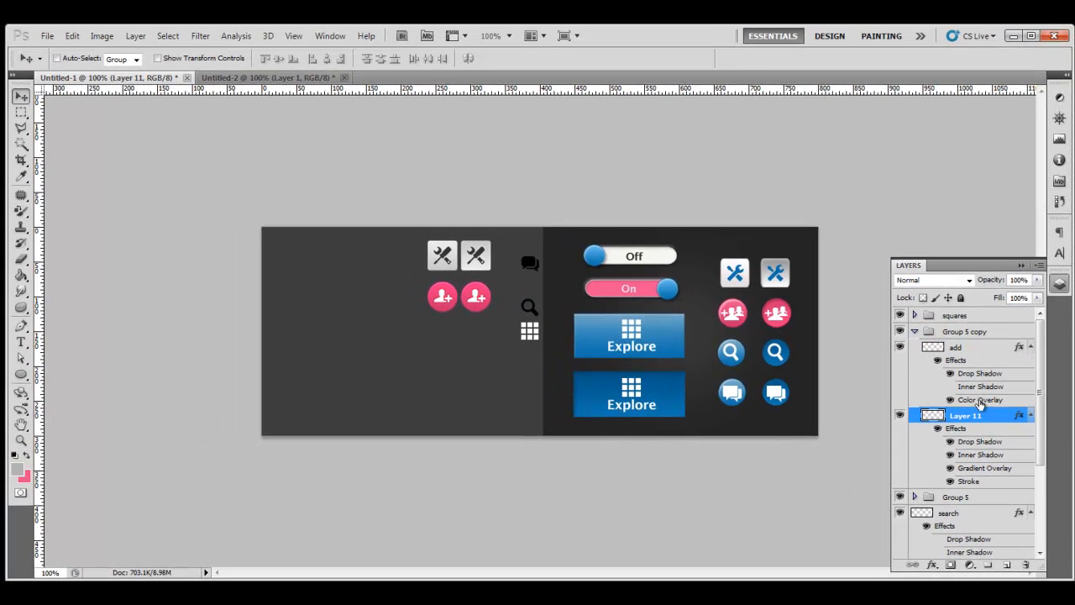
Step: On the copied Layer 11, reverse the pink gradient and set the inner shadow angle to -90°
double_click(991, 415)
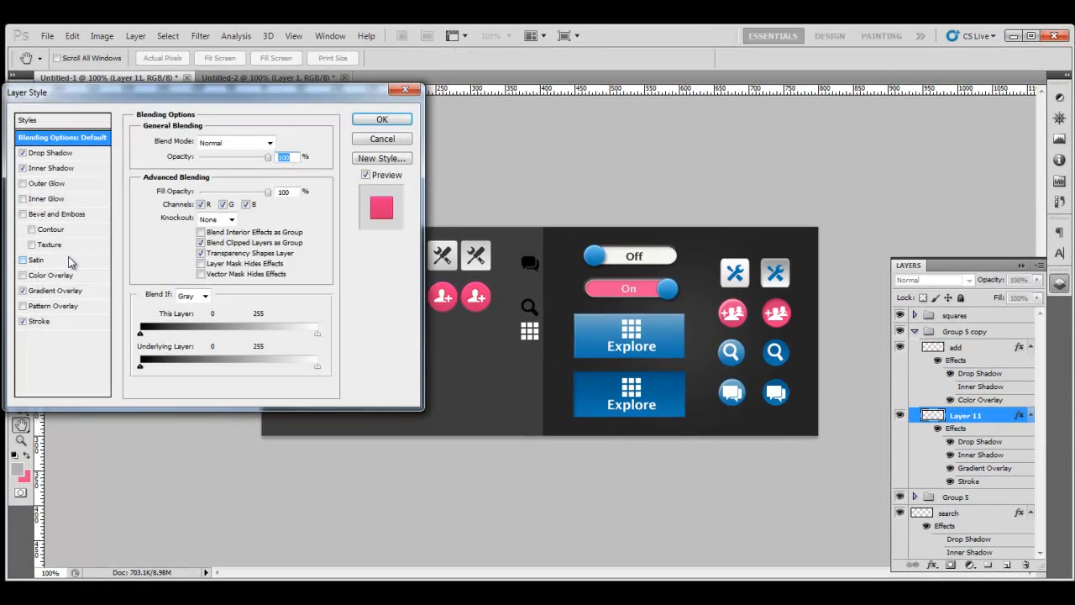
left_click(41, 291)
left_click(282, 171)
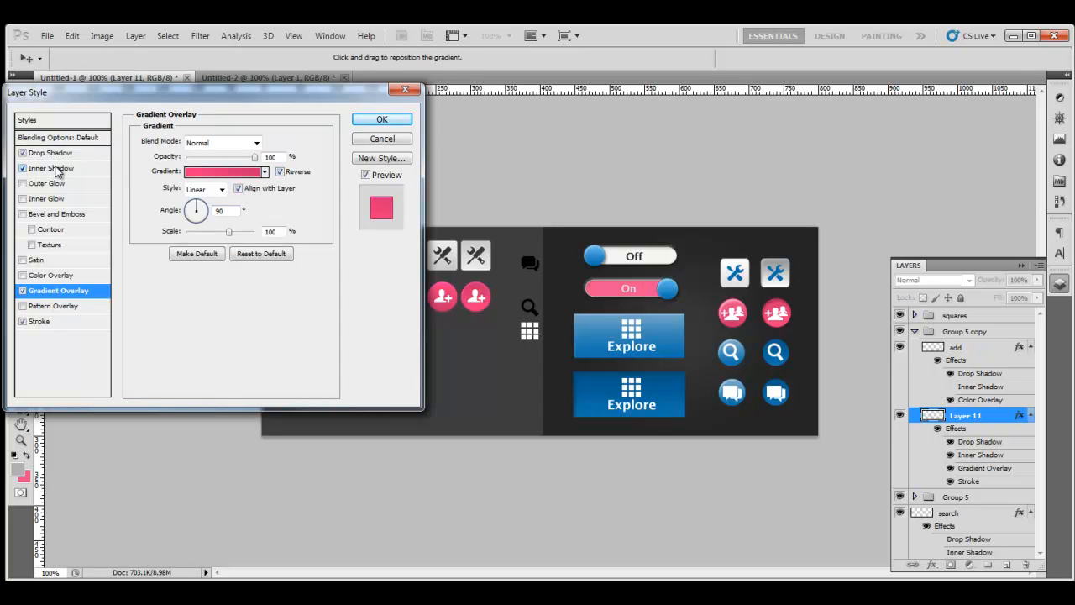
left_click(53, 169)
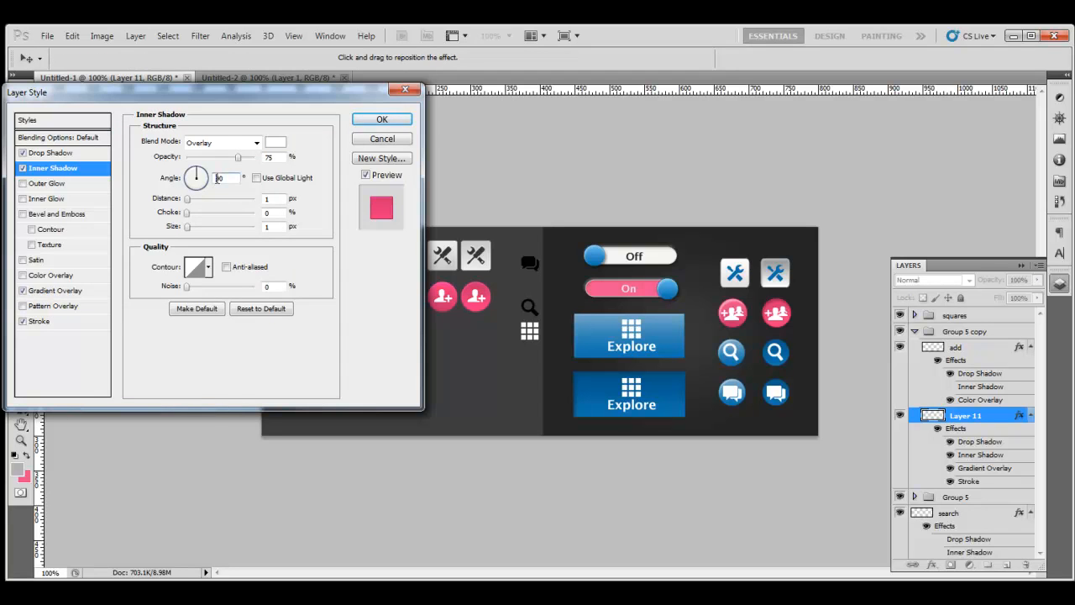
type("-")
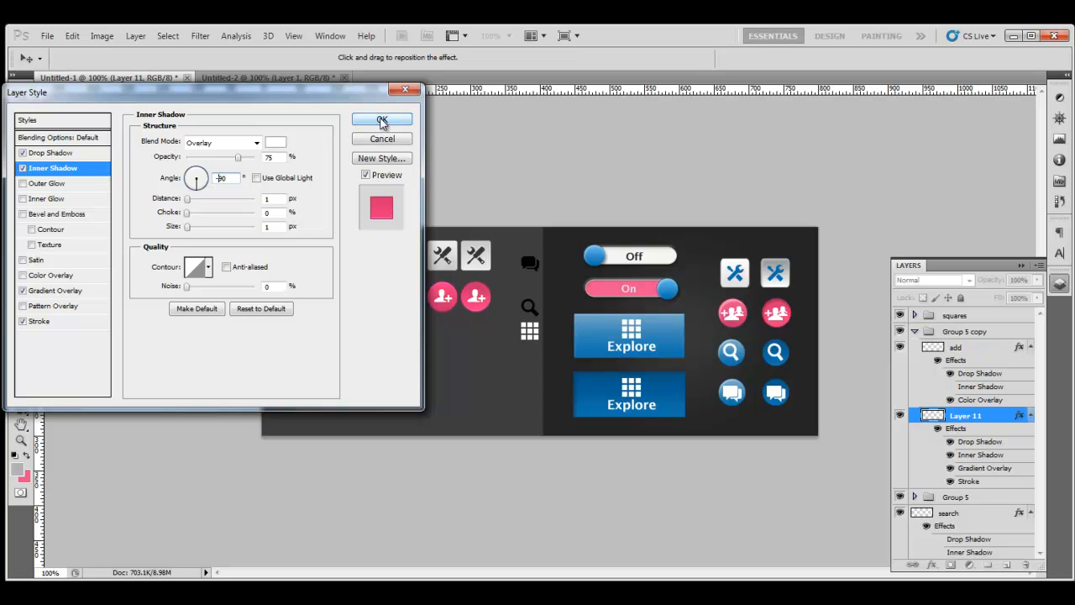
left_click(381, 122)
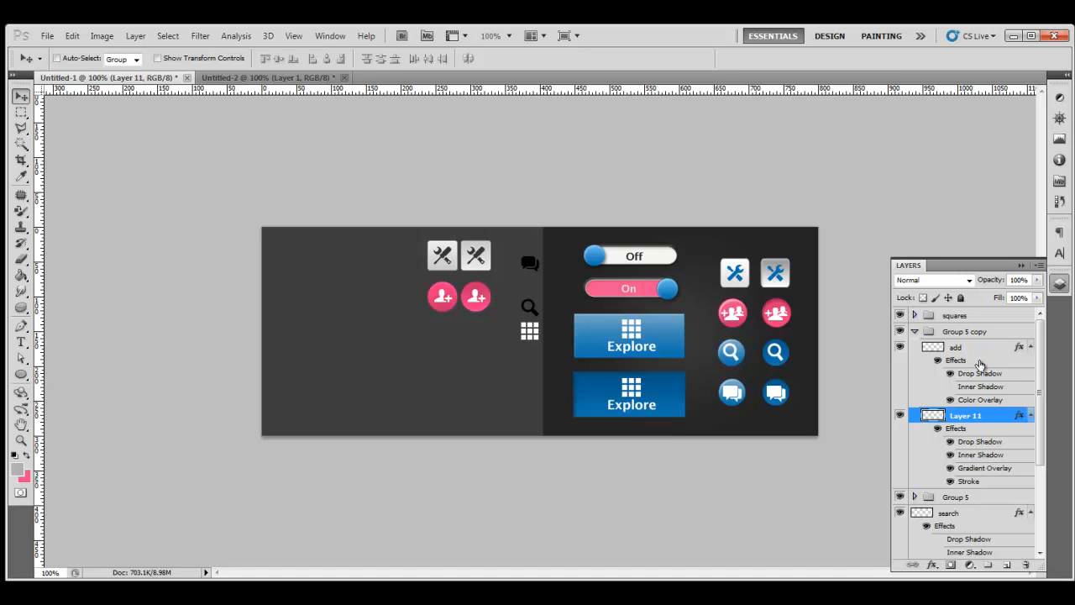
Step: Collapse Group 5 copy and add a new empty Layer 12 above the search layer
left_click(915, 331)
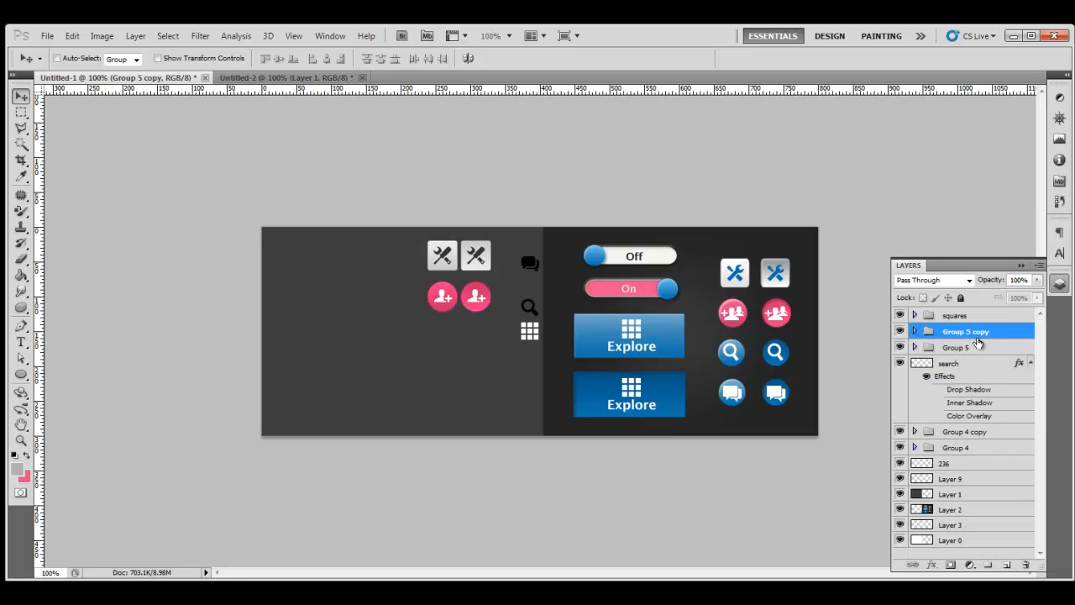
left_click(976, 347)
left_click(966, 363)
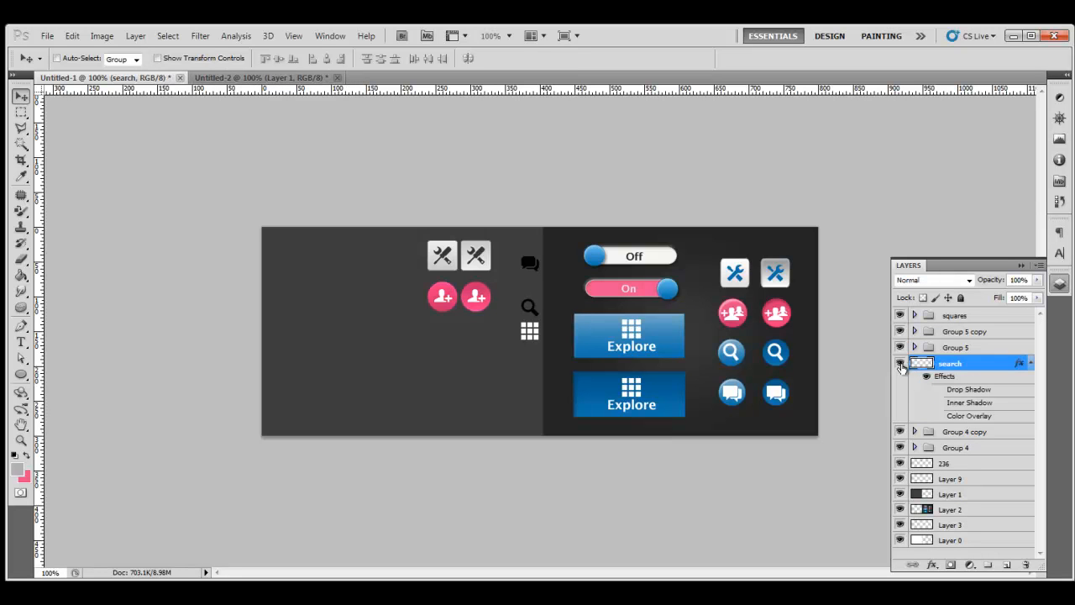
left_click(1009, 566)
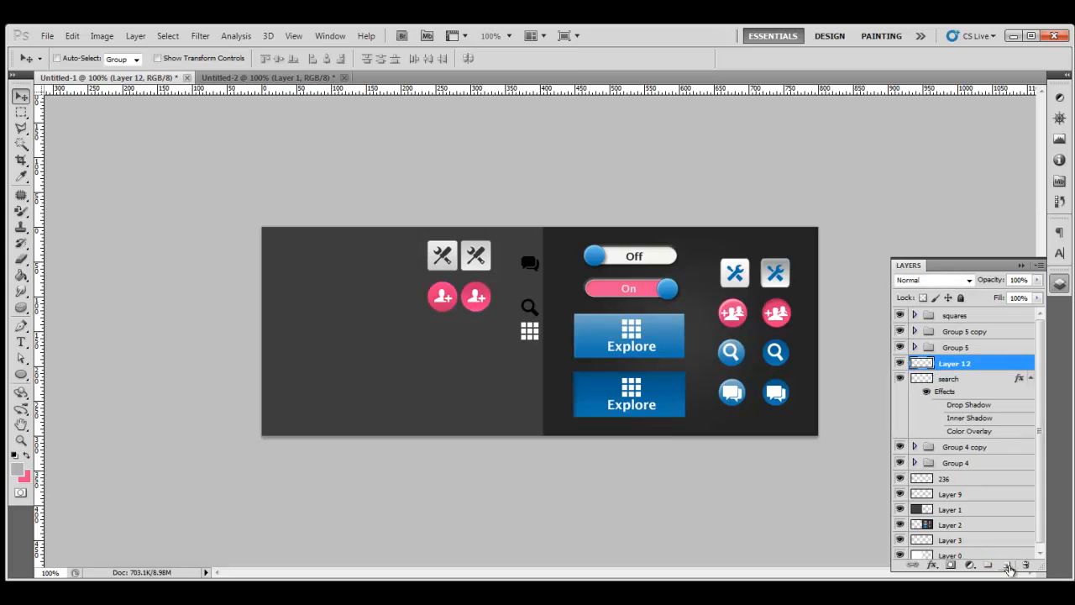
Step: Draw an unconstrained rounded rectangle on the left dark panel
left_click(22, 376)
right_click(22, 378)
left_click(67, 387)
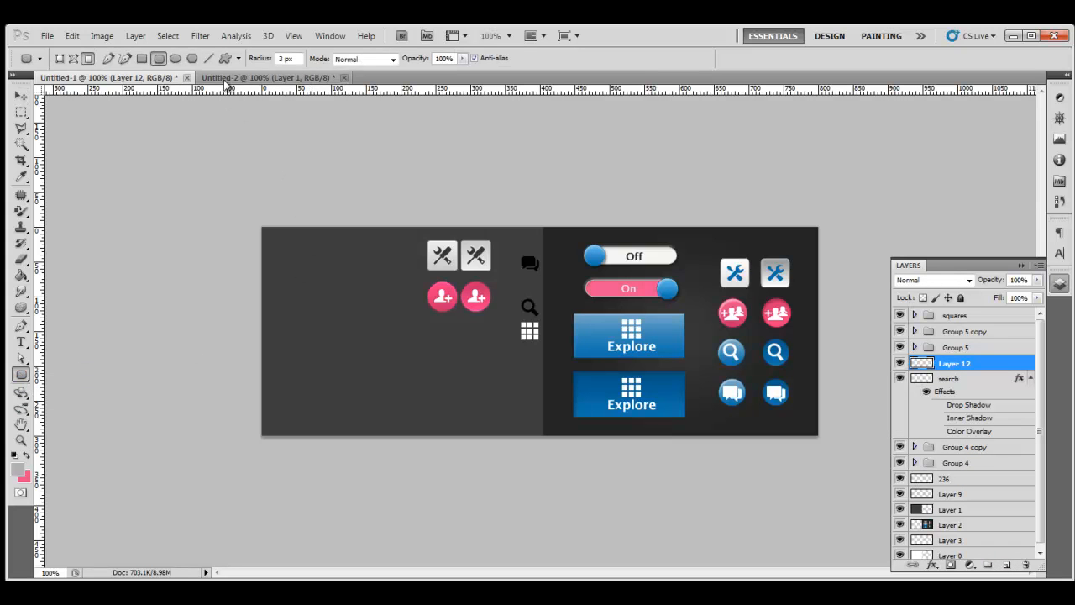
left_click(239, 59)
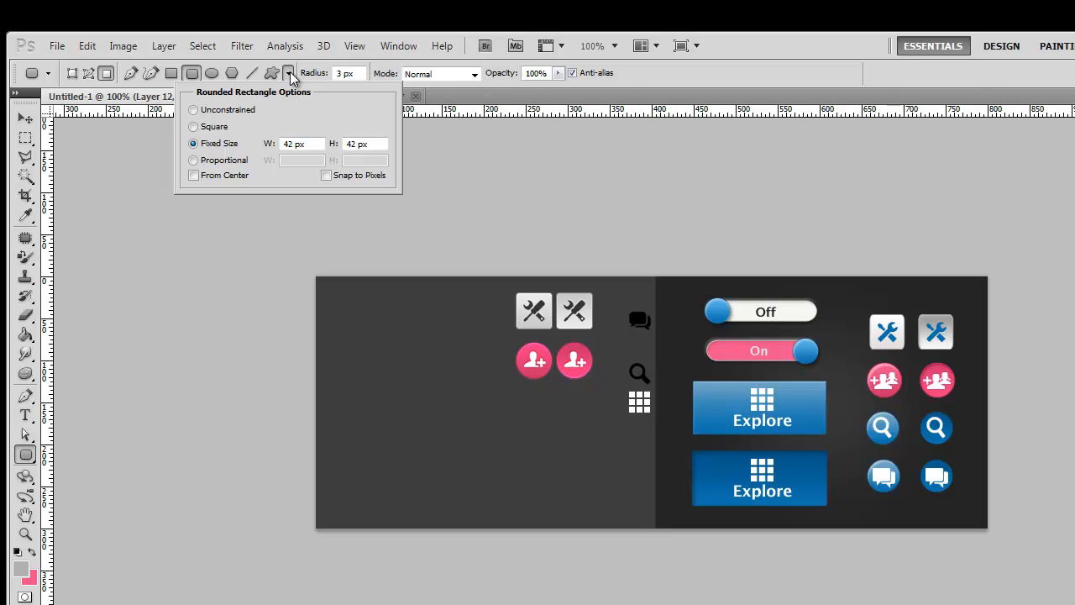
left_click(235, 111)
left_click(290, 75)
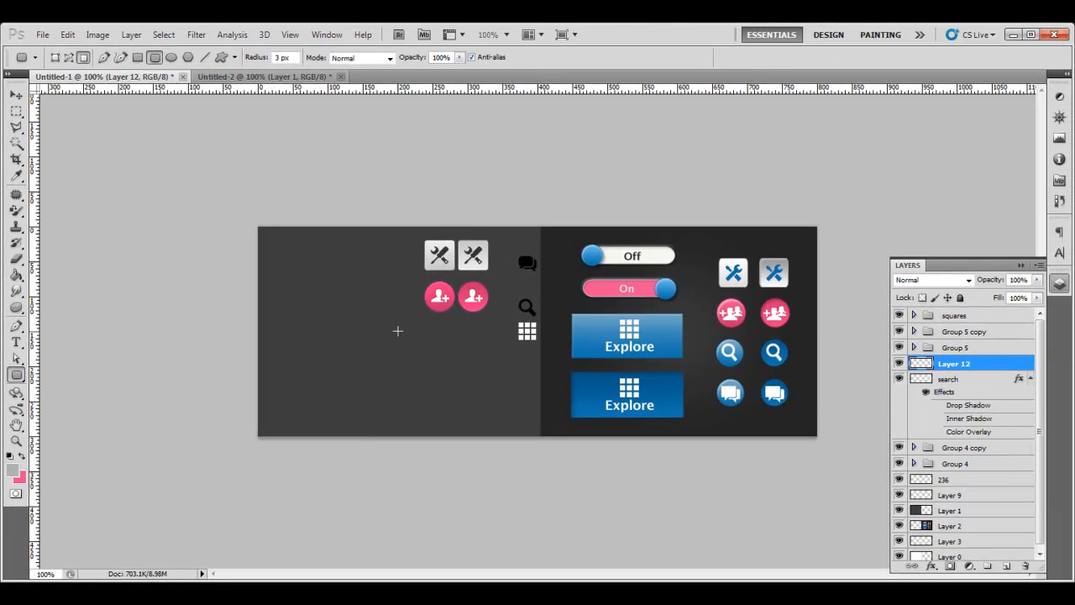
left_click_drag(283, 326, 392, 371)
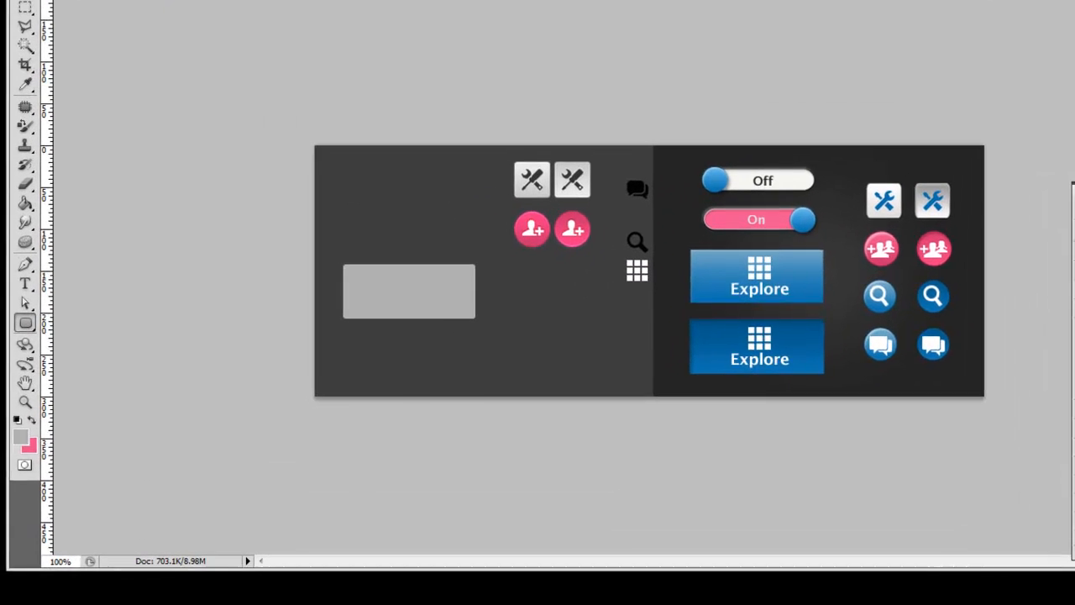
Step: Add a gradient overlay to Layer 12 with its left stop sampled from the Explore button's blue
double_click(998, 364)
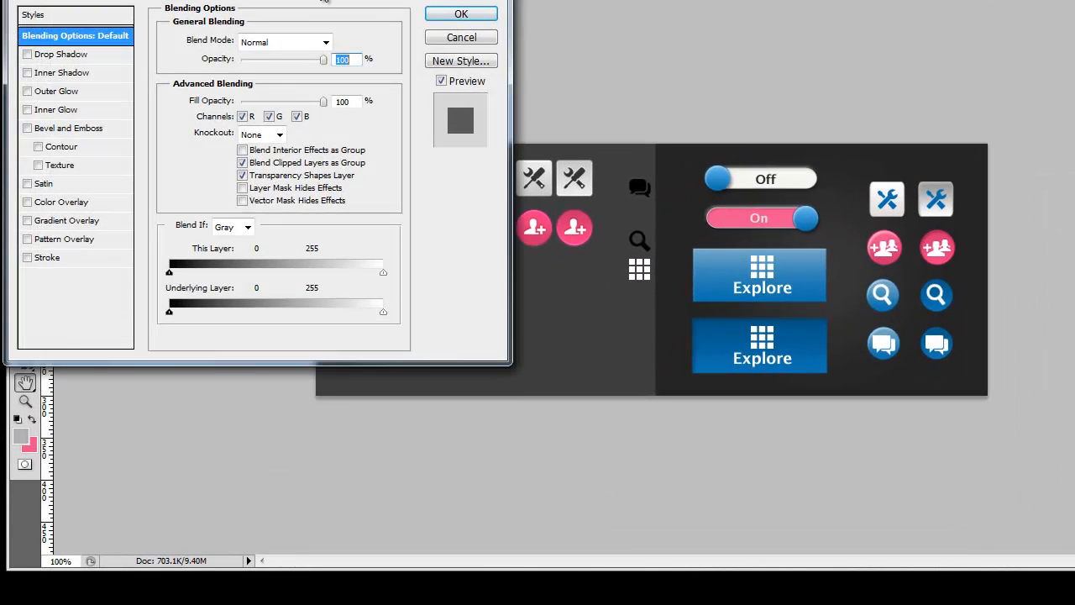
mouse_move(336, 3)
left_mouse_down()
mouse_move(370, 72)
mouse_move(363, 0)
mouse_move(342, 0)
left_mouse_up()
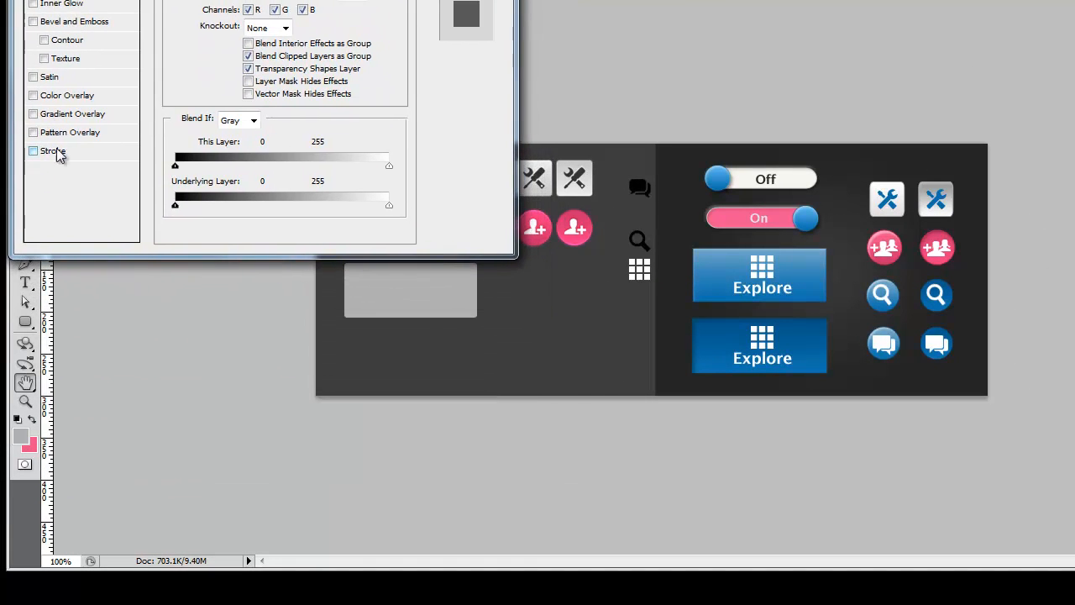
left_click(52, 114)
left_click(252, 0)
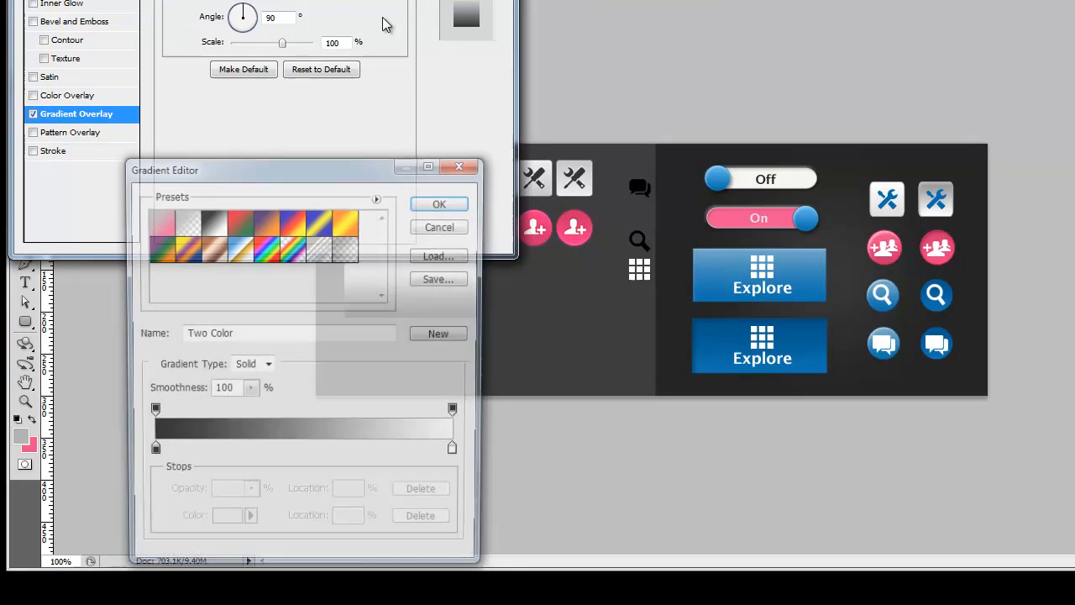
left_click(150, 454)
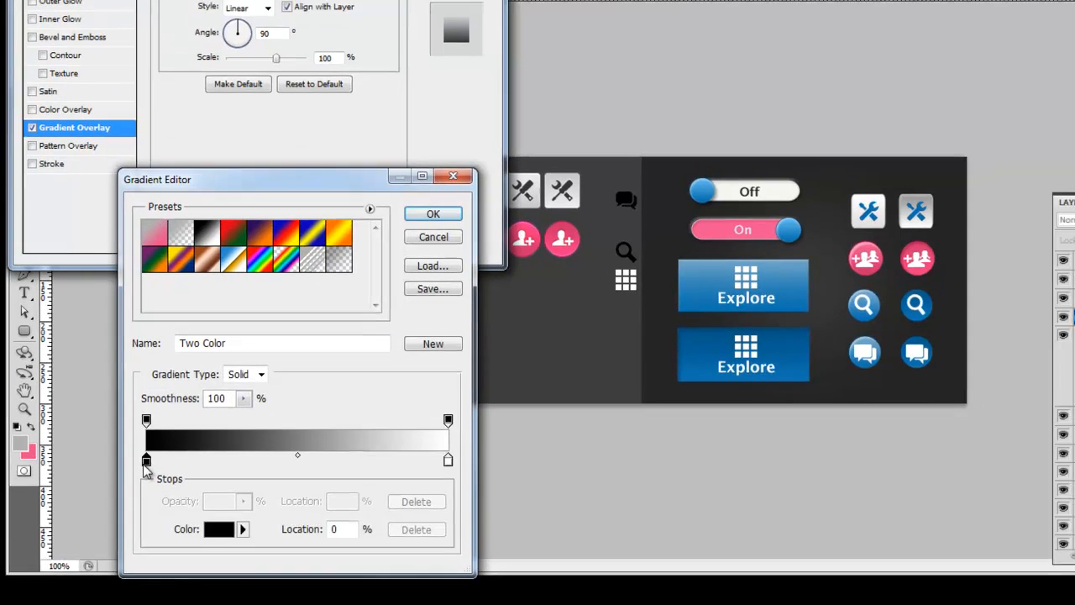
left_click(224, 523)
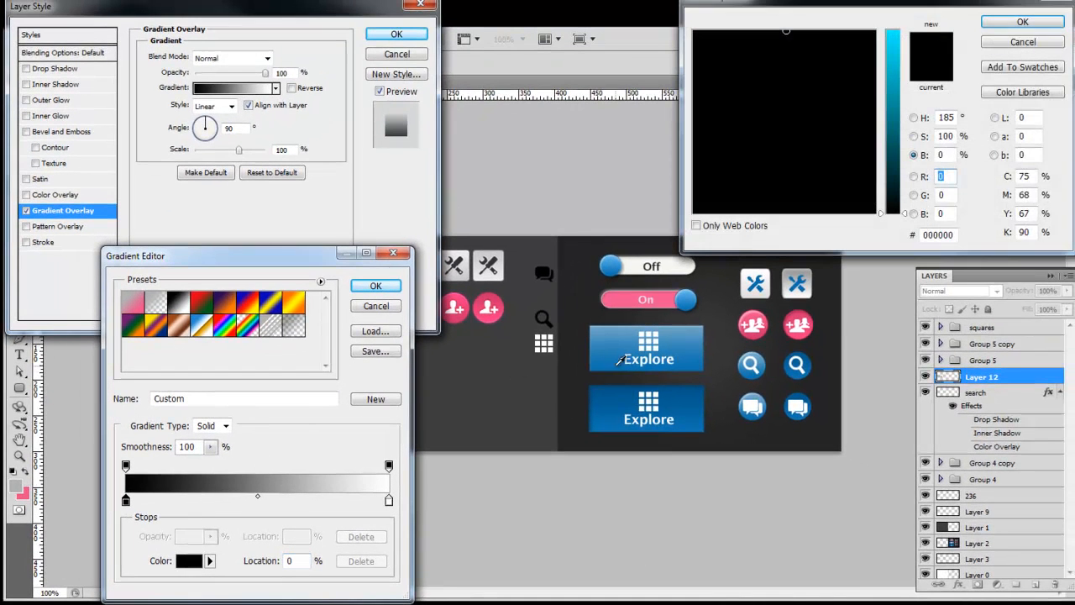
left_click(615, 362)
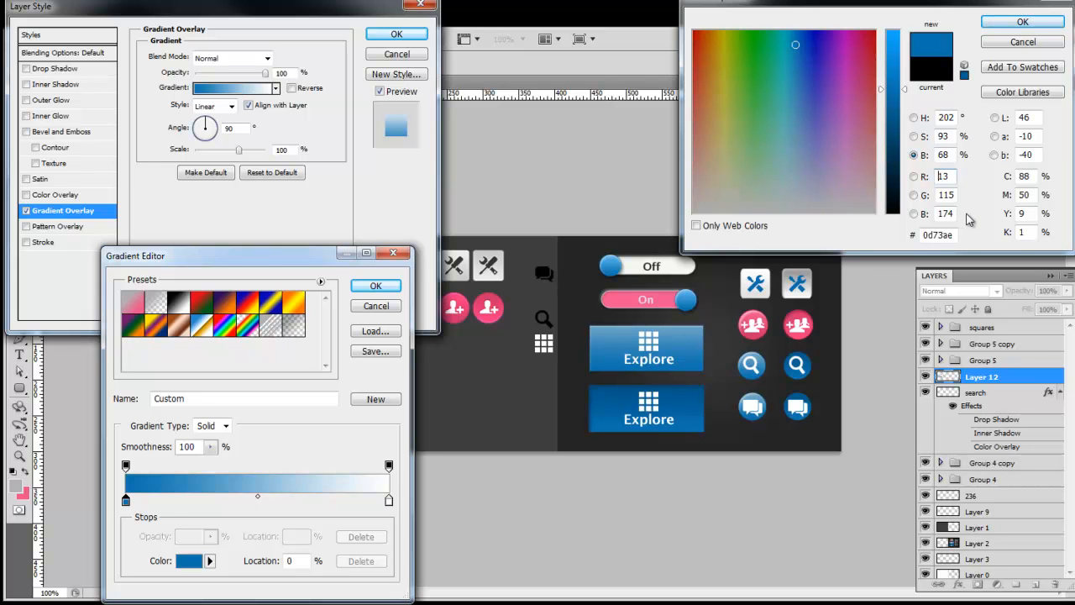
double_click(939, 235)
key("ctrl+c")
left_click(1013, 25)
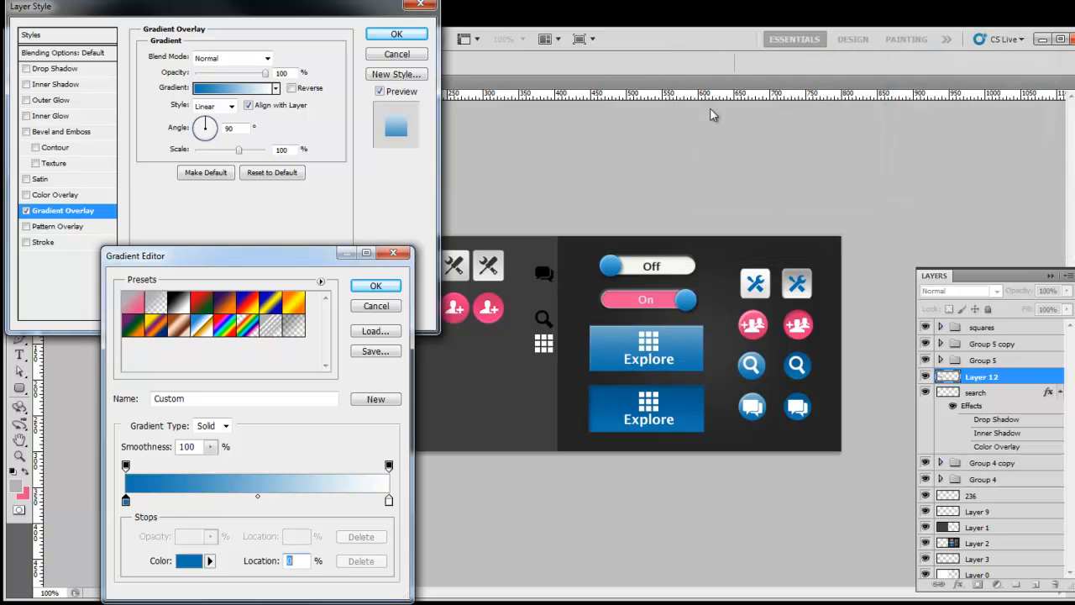
Step: Set the gradient's right stop to the slightly darker blue #108dd5 and apply the gradient
left_click_drag(307, 262, 923, 87)
left_click(1008, 325)
left_click(811, 383)
double_click(951, 234)
key("ctrl+v")
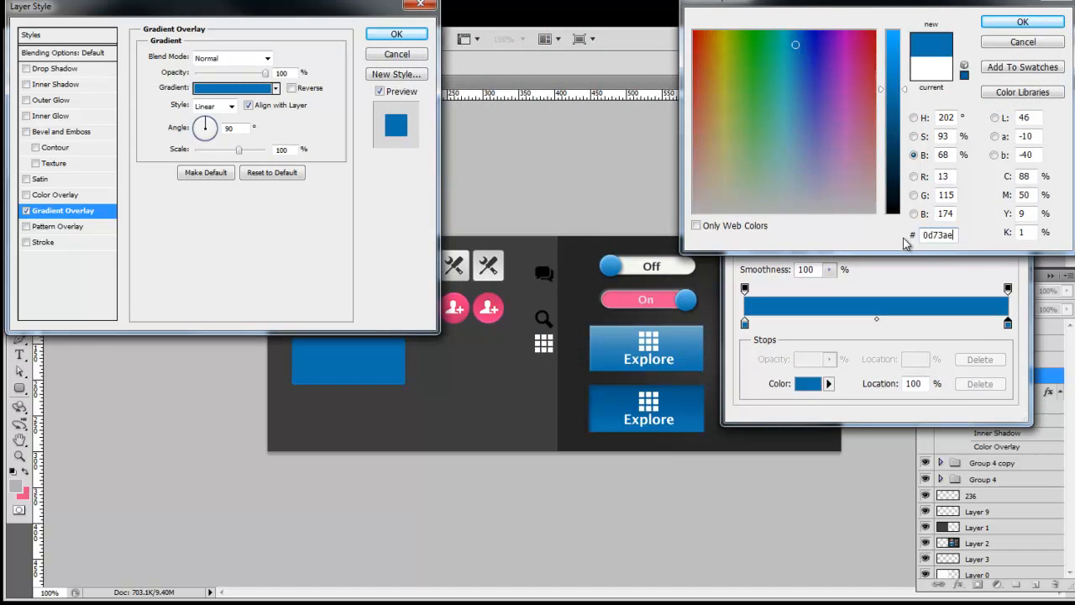
left_click(895, 55)
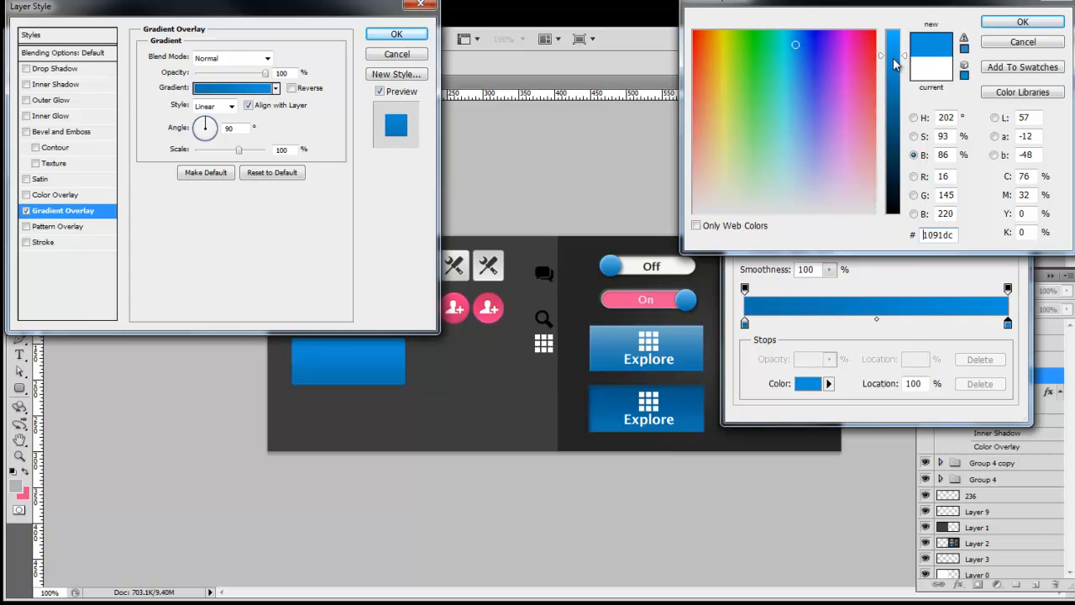
left_click(893, 62)
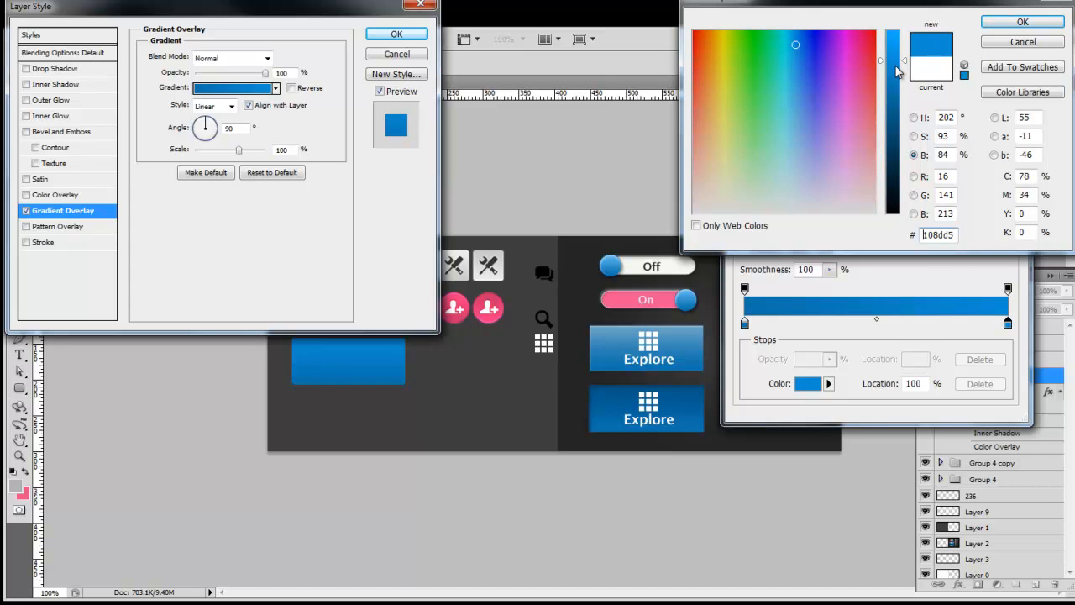
left_click(1022, 23)
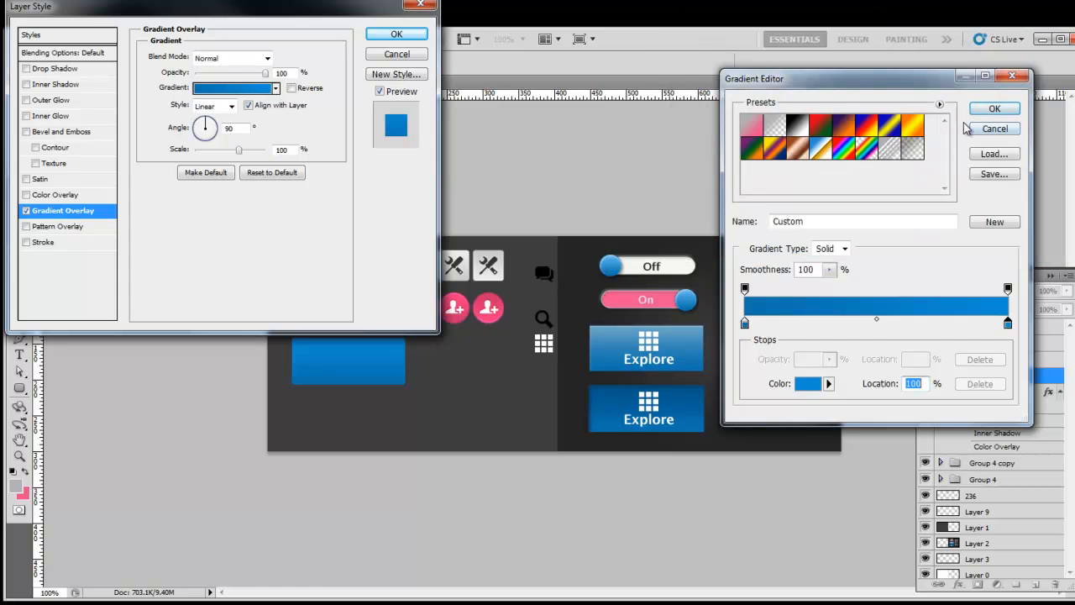
left_click(994, 108)
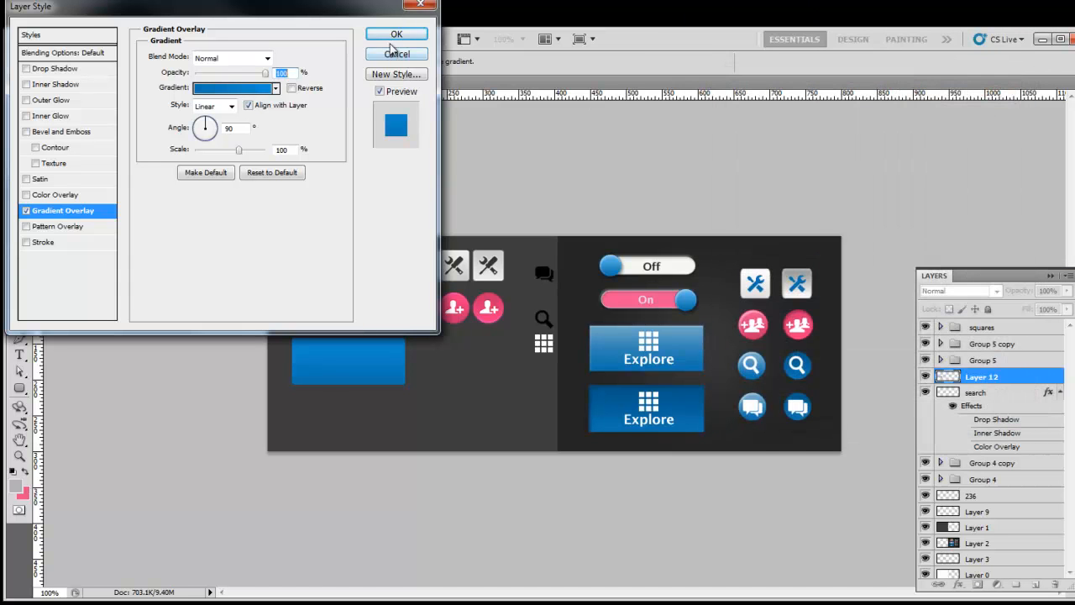
Step: Add a stroke to the blue button in dark blue #0a5885
left_click(51, 243)
left_click(177, 149)
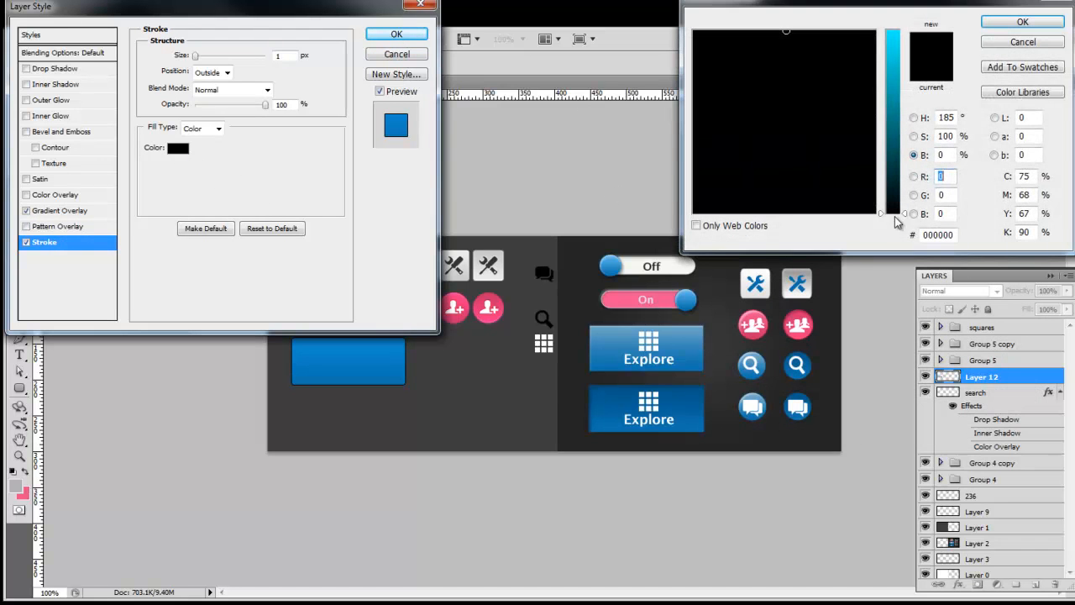
left_click_drag(896, 196, 899, 134)
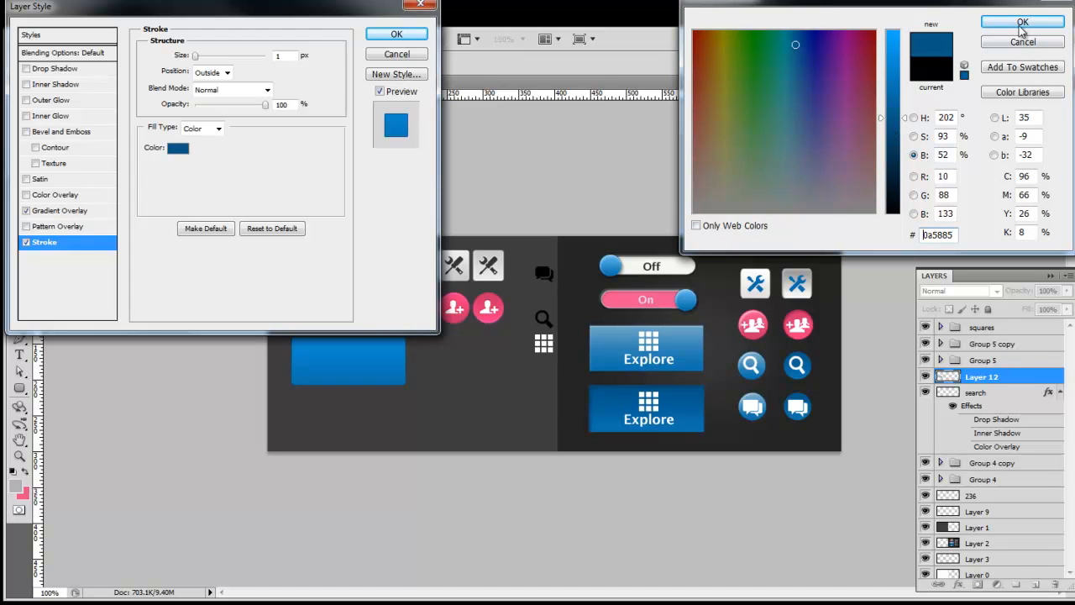
left_click(1023, 22)
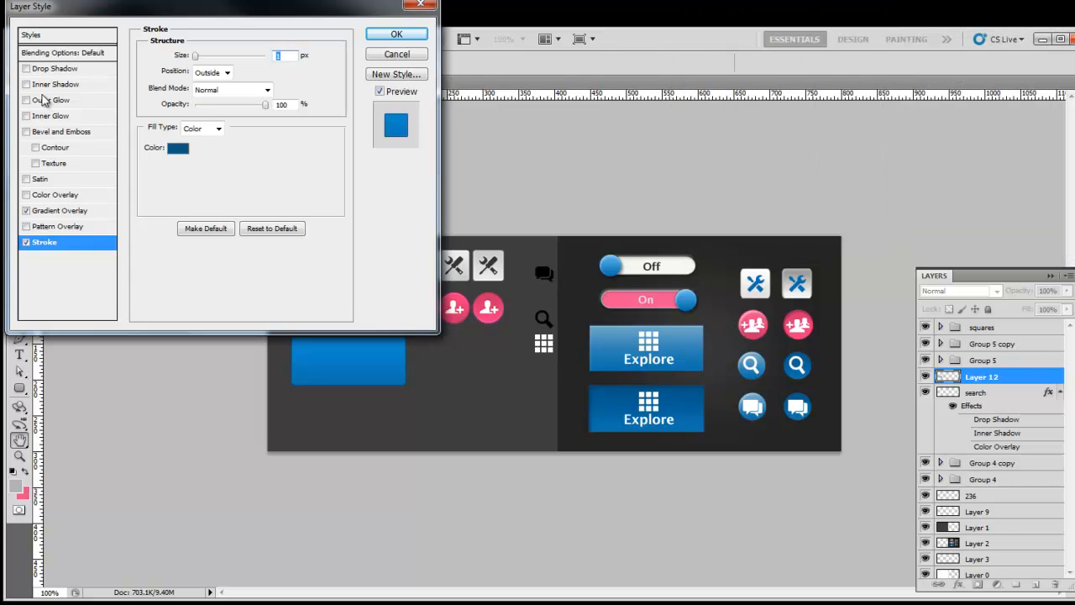
Step: Add a white inner shadow with distance 1, size 1 and angle 90° without global light
left_click(52, 85)
double_click(284, 116)
type("1")
key("Tab")
key("Tab")
type("1")
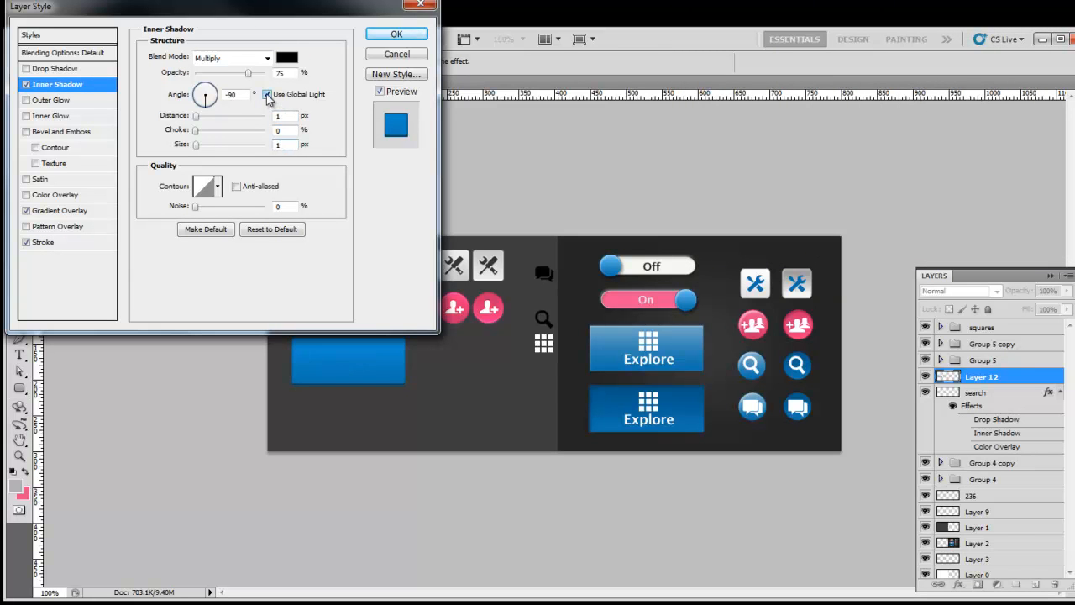
left_click(267, 95)
left_click(206, 86)
double_click(230, 94)
type("90")
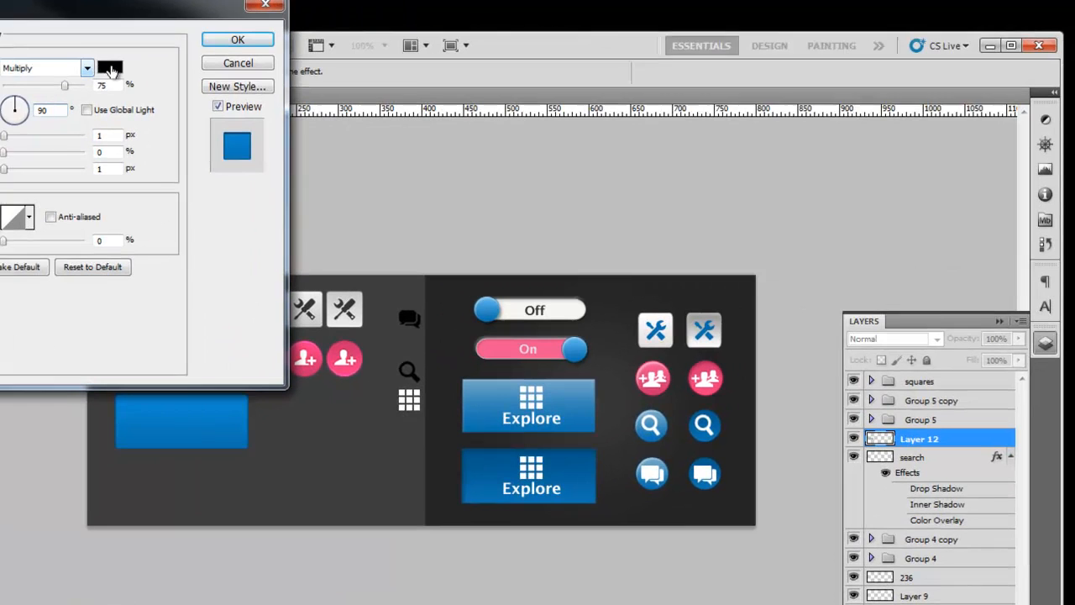
left_click(287, 57)
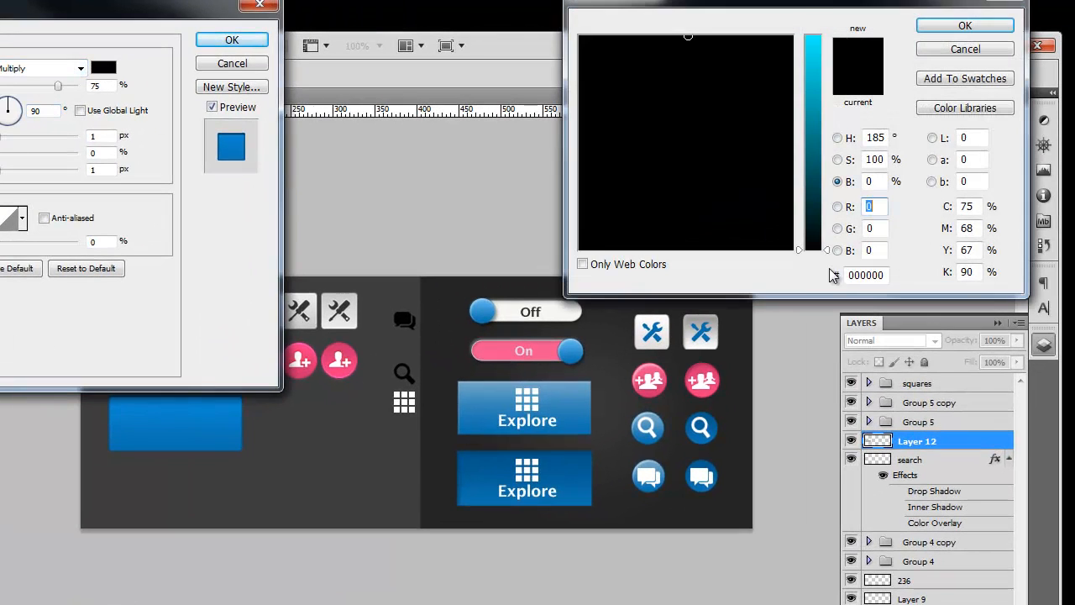
double_click(882, 275)
type("ffffff")
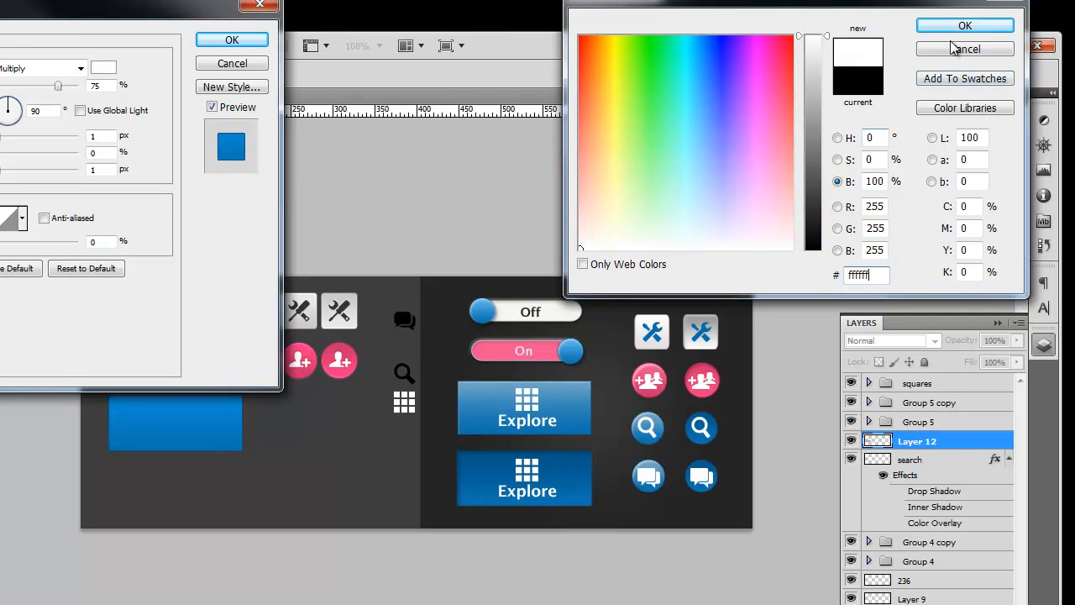
left_click(975, 27)
Step: Set the inner shadow to Overlay at 30% opacity and apply the effects
left_click_drag(92, 10, 684, 108)
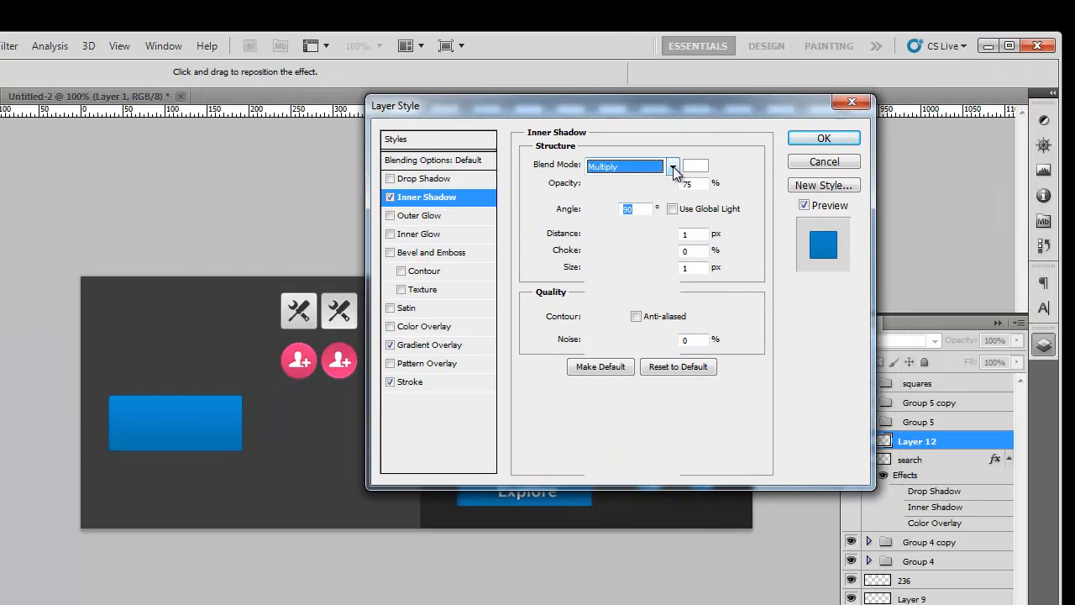
left_click(673, 166)
left_click(620, 385)
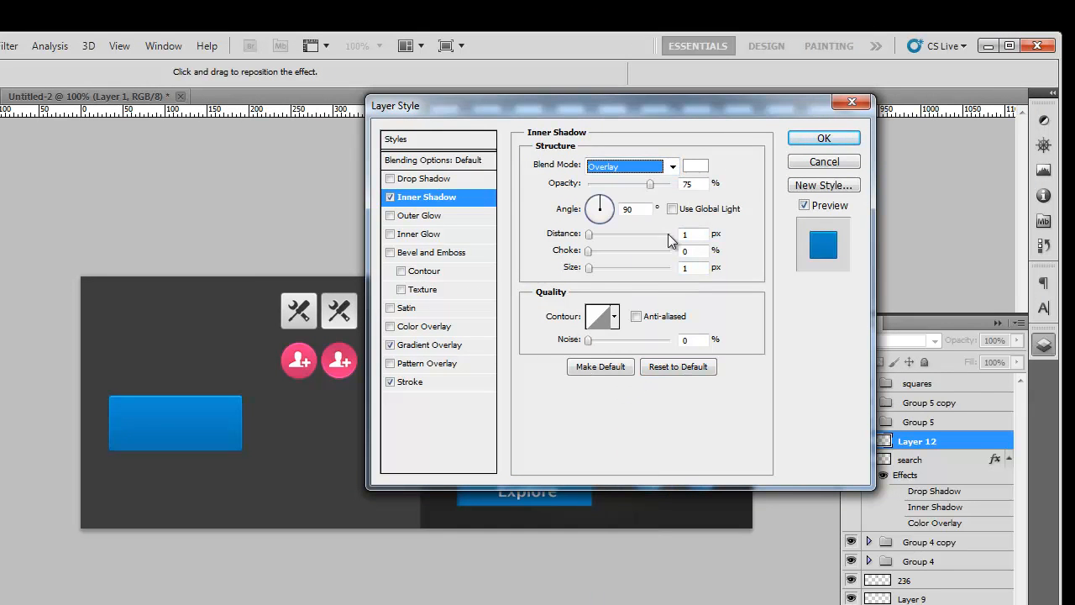
left_click(622, 184)
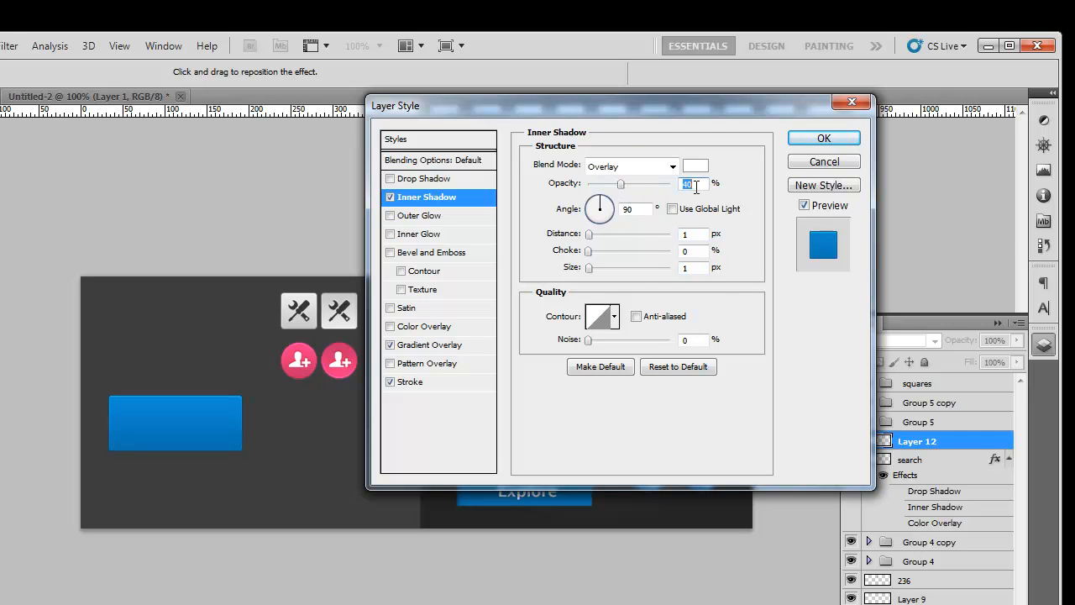
type("30")
left_click(825, 140)
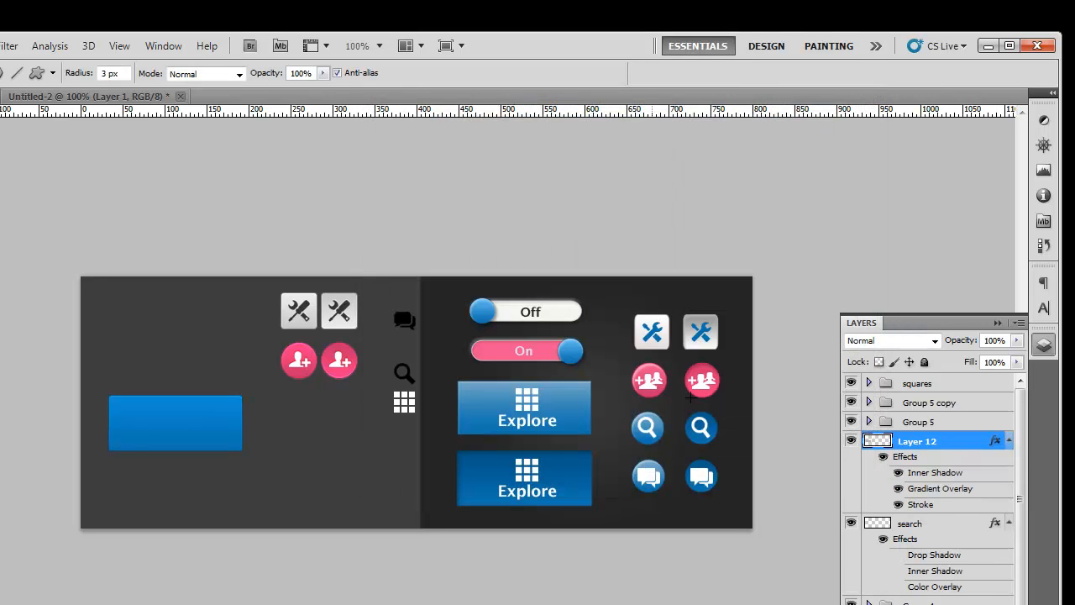
Step: Type 'Explore' on the blue button with the Type tool
key("t")
left_click(139, 432)
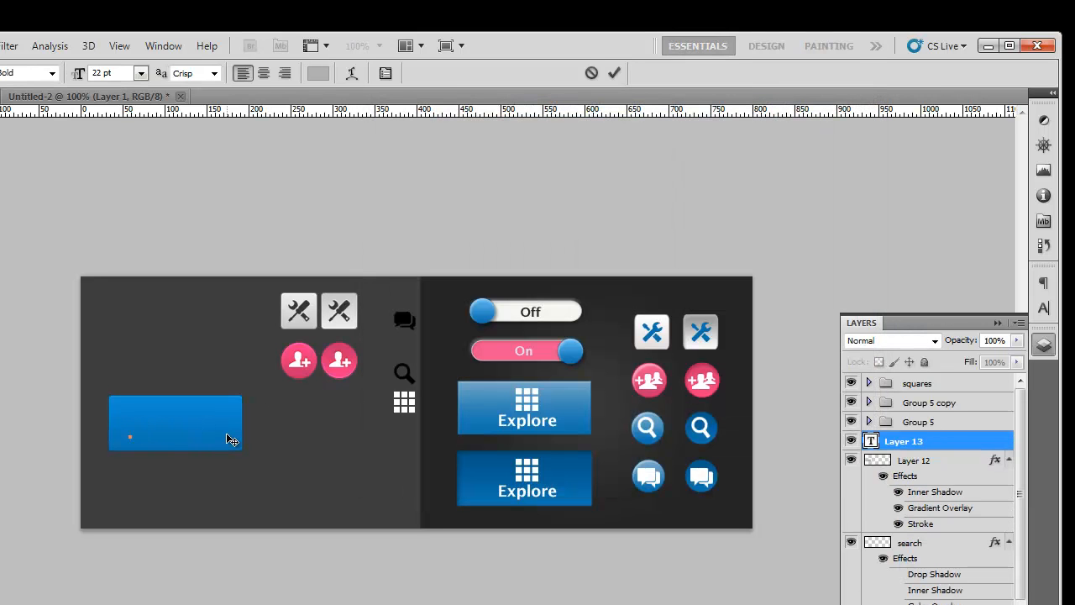
type("Explore")
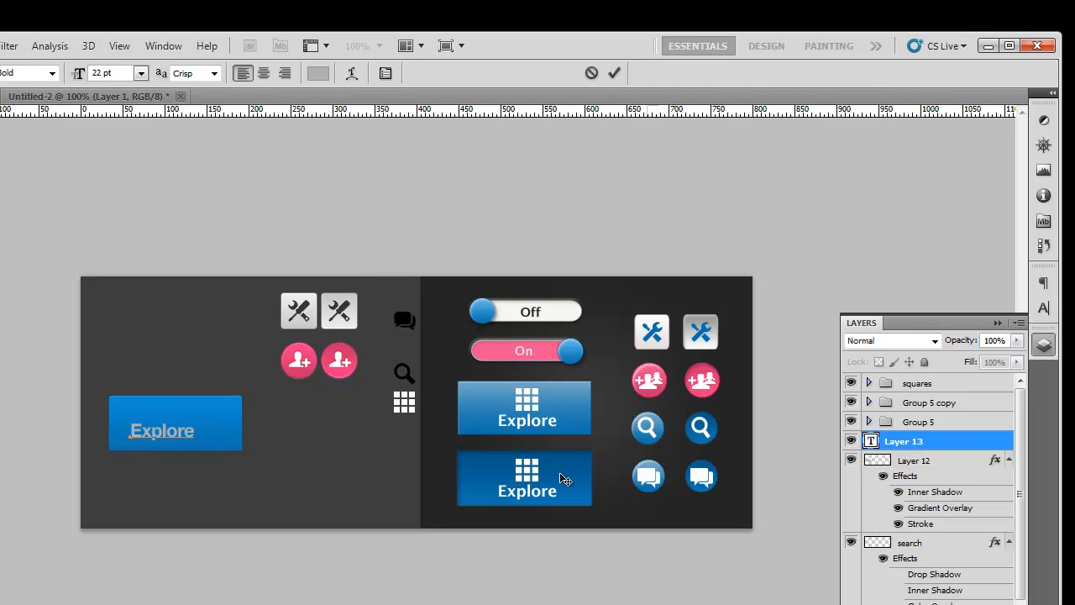
double_click(987, 443)
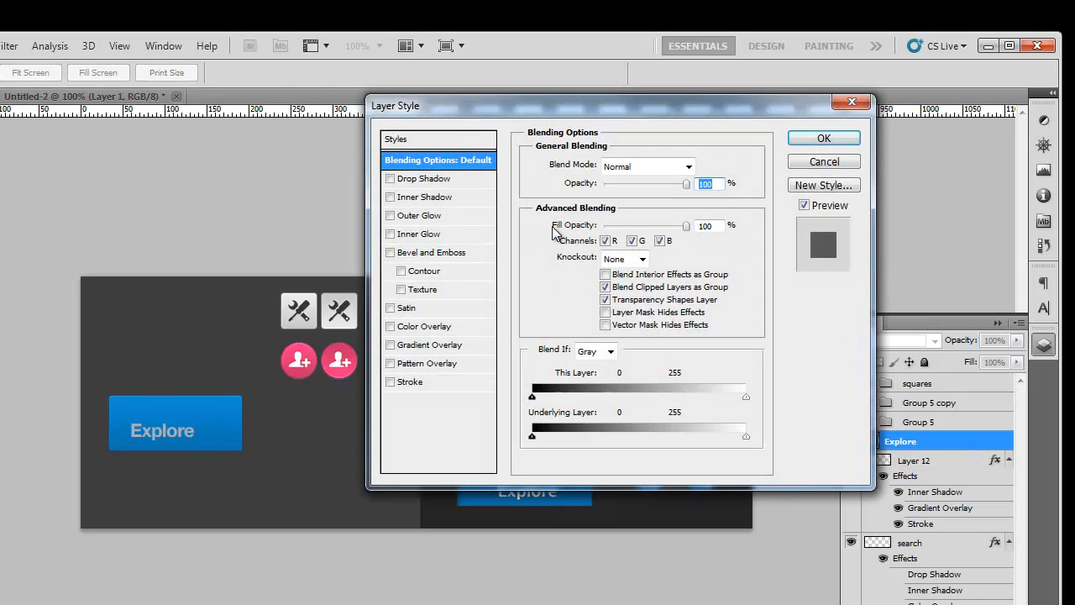
Step: Give the Explore text a white #ffffff colour overlay and a drop shadow
left_click(420, 327)
left_click(697, 168)
left_click_drag(850, 275, 887, 273)
type("ffffff")
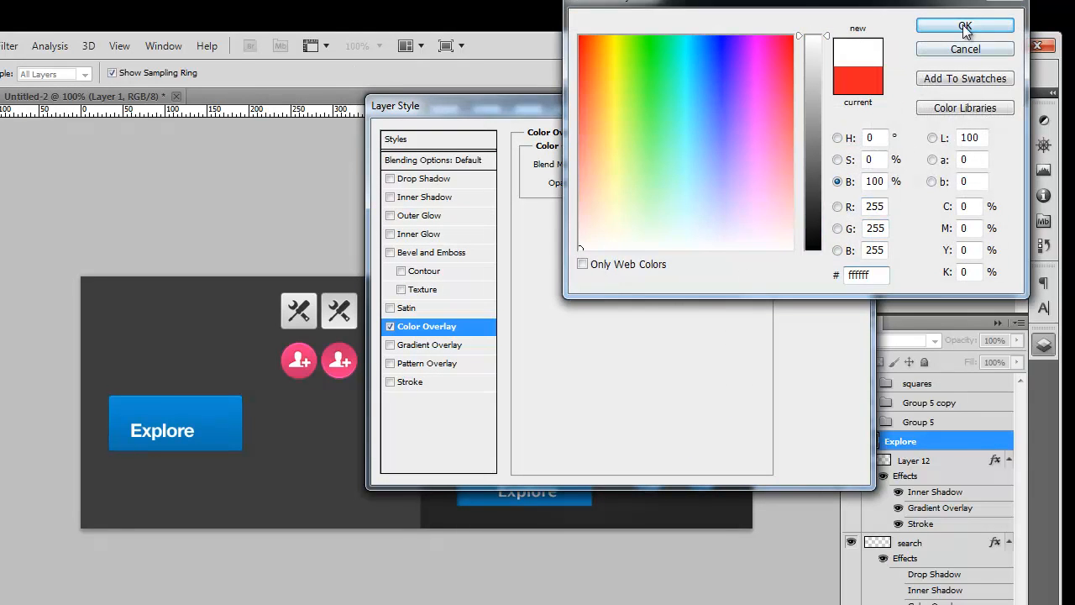
left_click(964, 27)
left_click(390, 179)
left_click(692, 166)
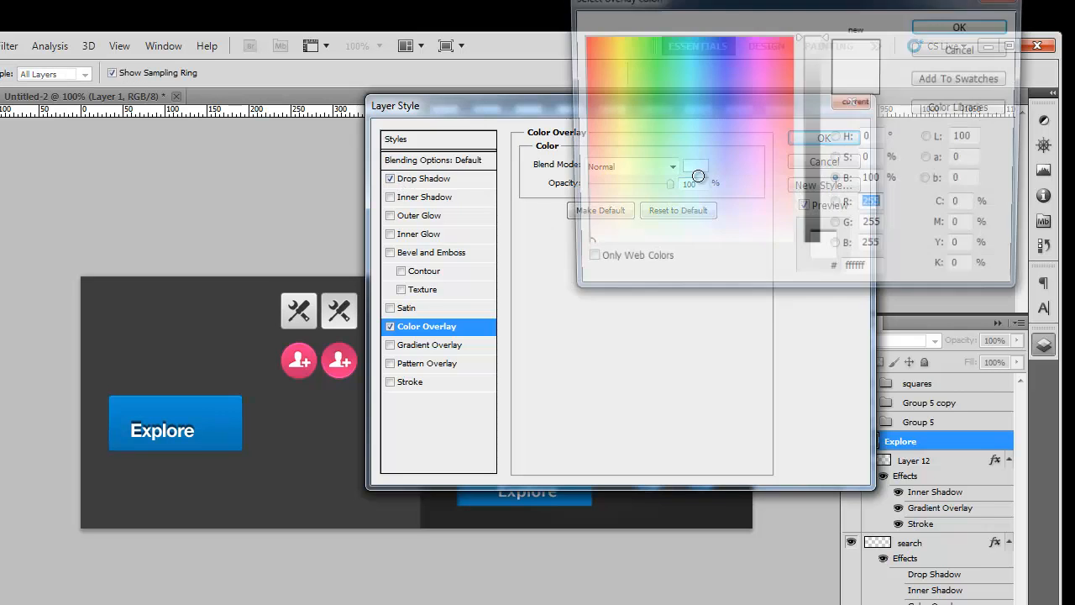
left_click(866, 269)
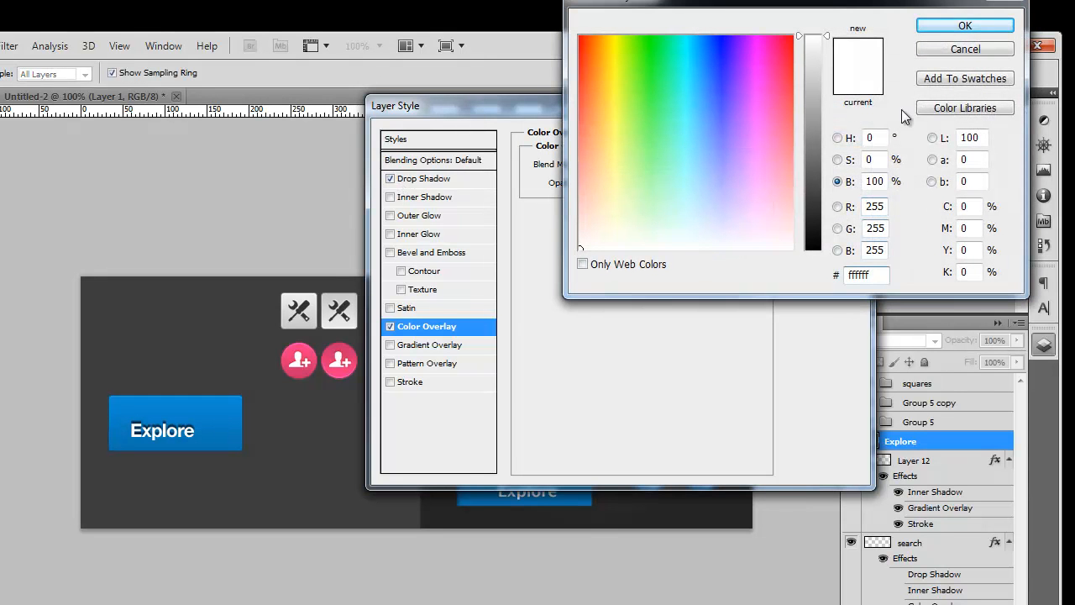
left_click(962, 28)
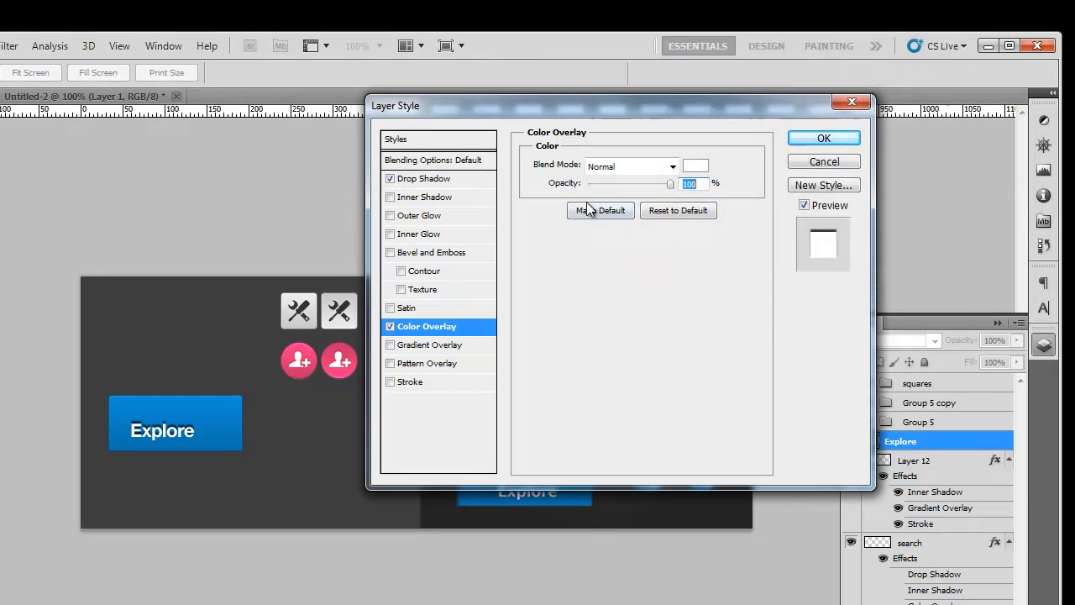
Step: Set the Explore text's drop shadow to a -90° angle and 1 px distance, without global light
left_click(445, 179)
left_click(673, 209)
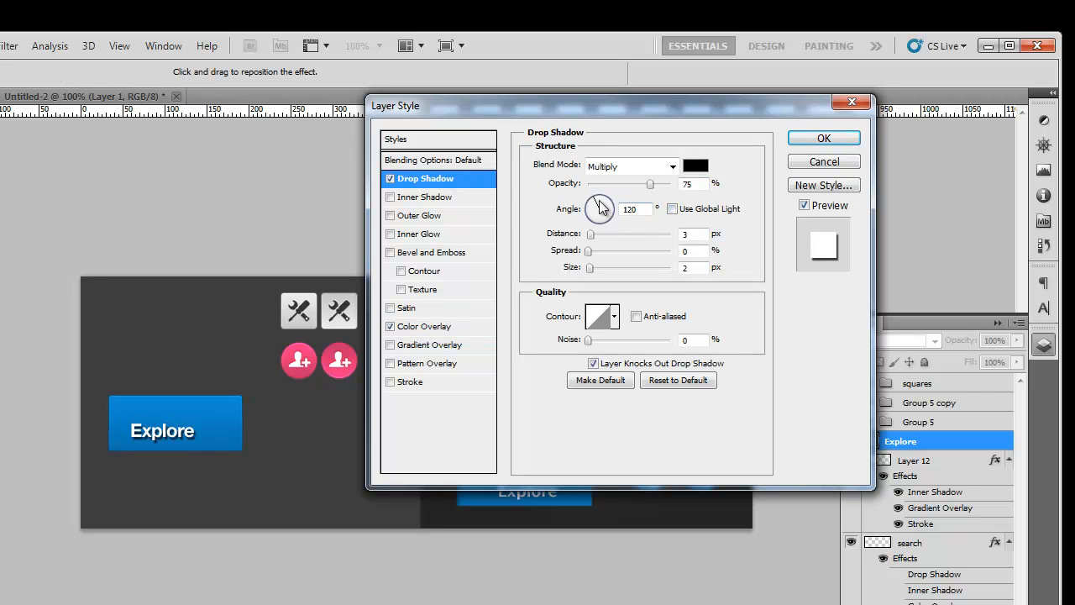
double_click(631, 209)
type("90")
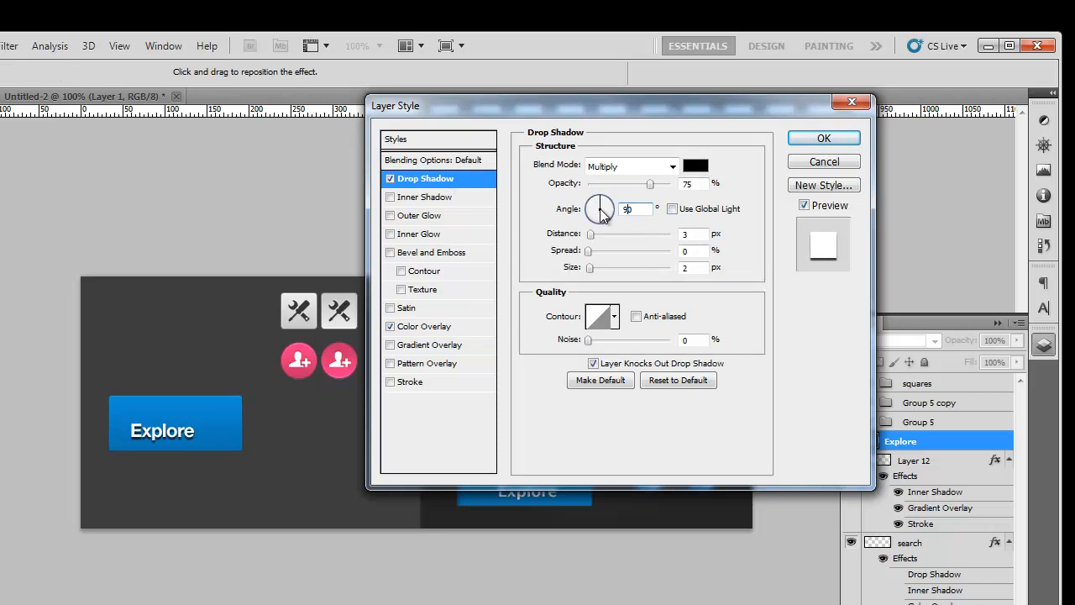
double_click(686, 234)
type("1")
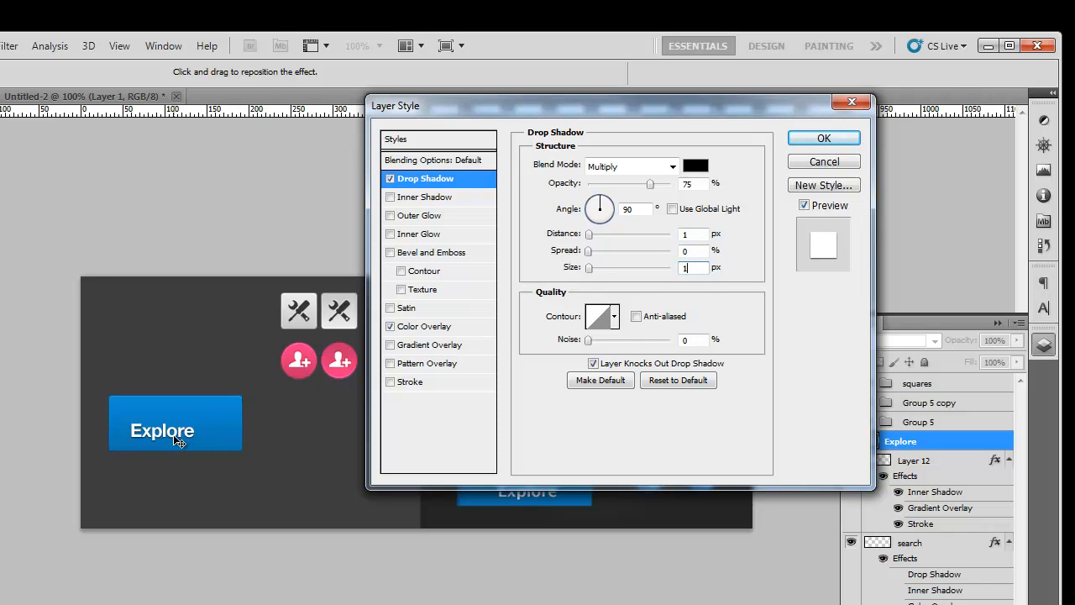
left_click_drag(600, 207, 600, 215)
left_click(600, 217)
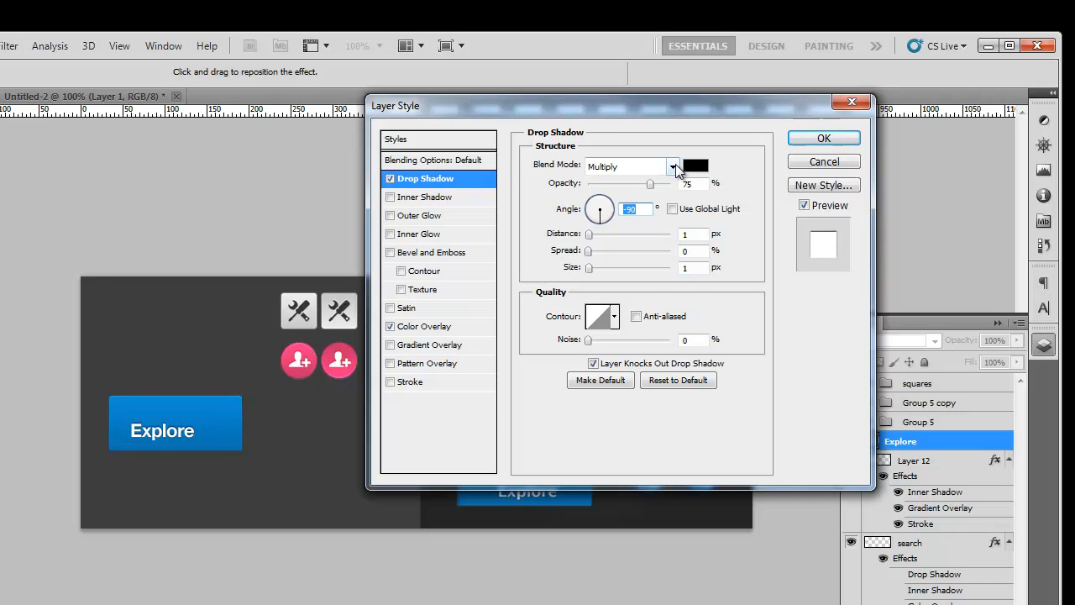
Step: Blend the text shadow in Overlay mode with dark blue #06334d, then apply the style
left_click(676, 165)
left_click(630, 379)
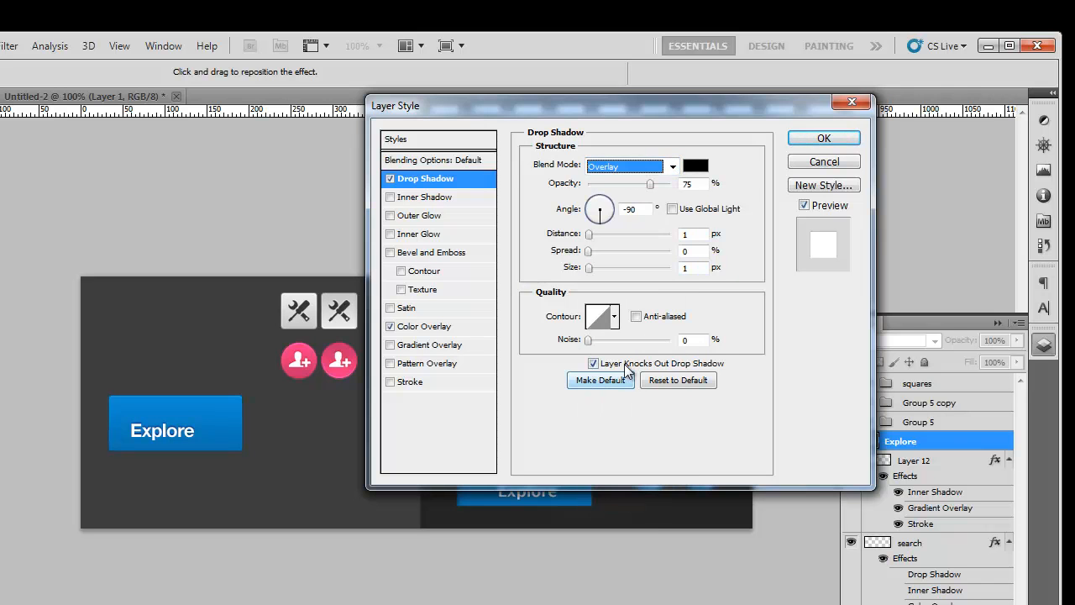
left_click(696, 167)
left_click(233, 431)
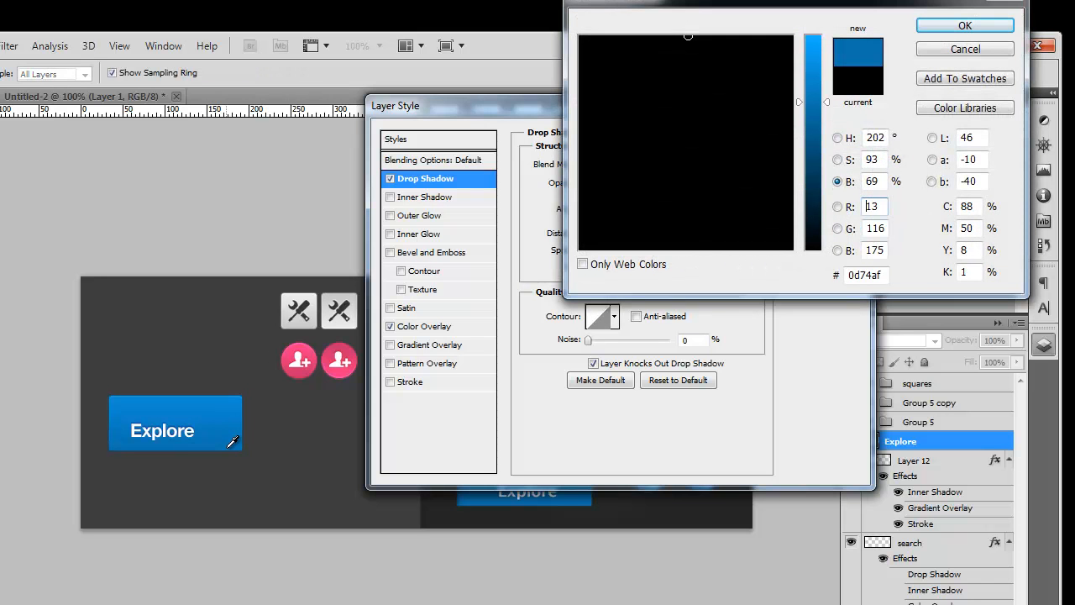
left_click_drag(823, 126, 815, 185)
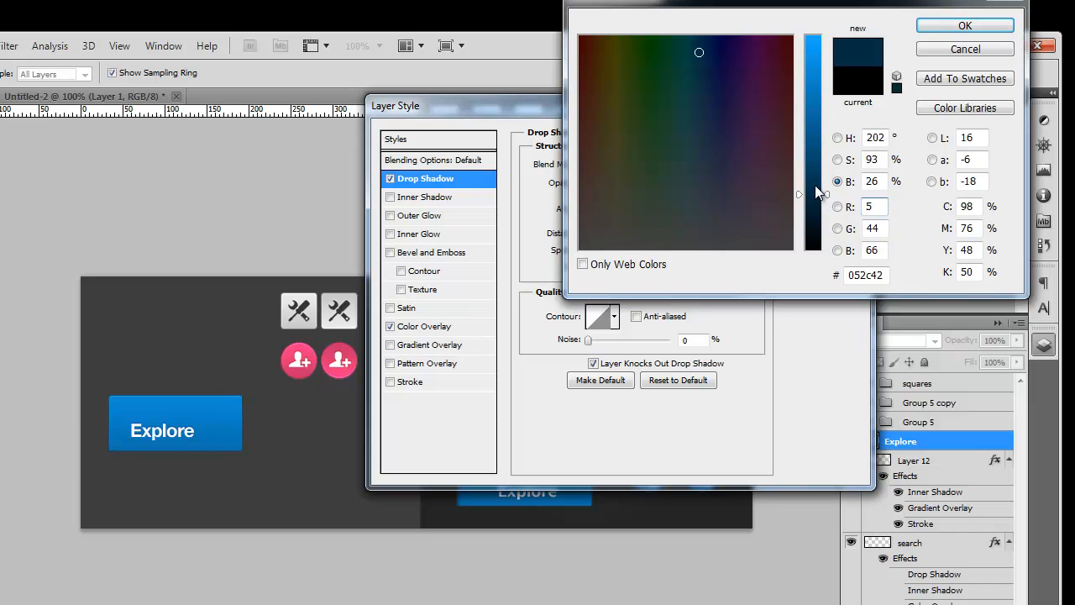
left_click(965, 25)
left_click(824, 140)
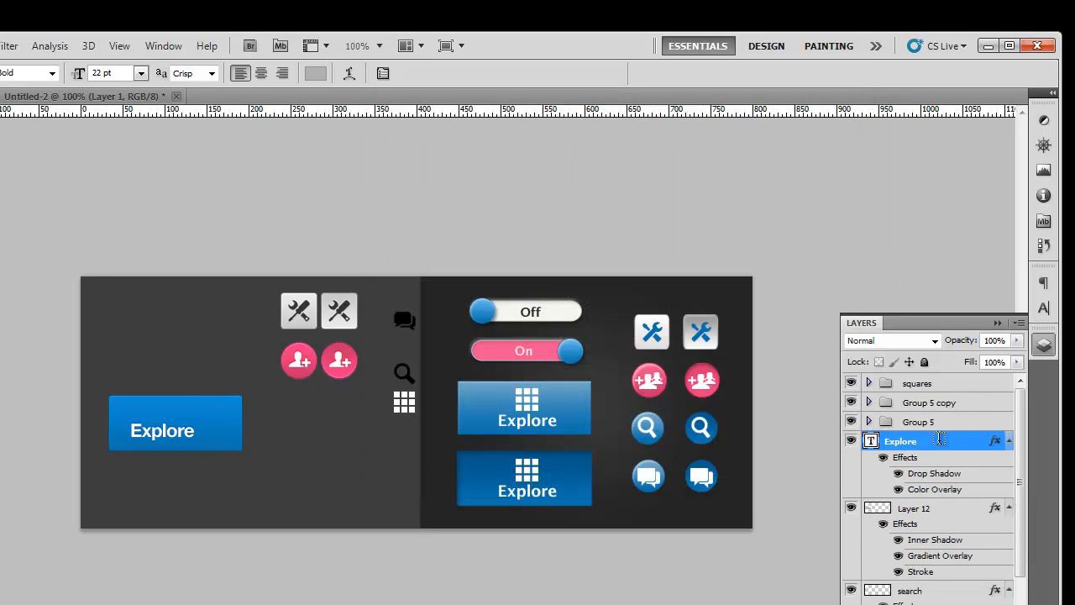
Step: Move and nudge the Explore text into position on the left button
key("v")
left_click_drag(186, 430, 199, 443)
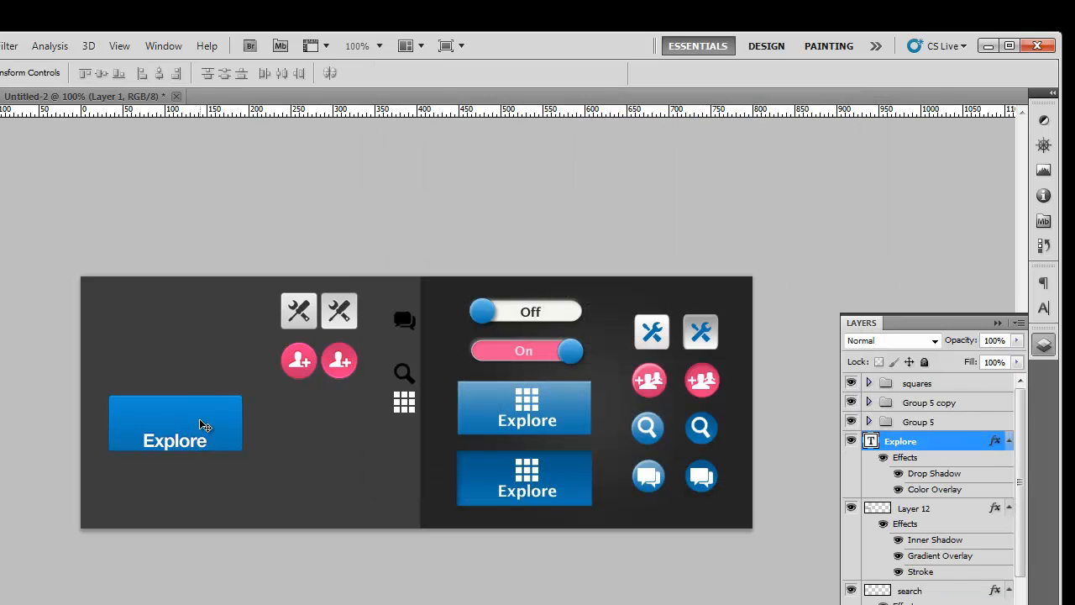
key("Up")
key("Up")
key("Up")
key("Up")
key("Up")
key("Up")
key("Right")
key("Up")
key("Down")
key("Right")
key("Up")
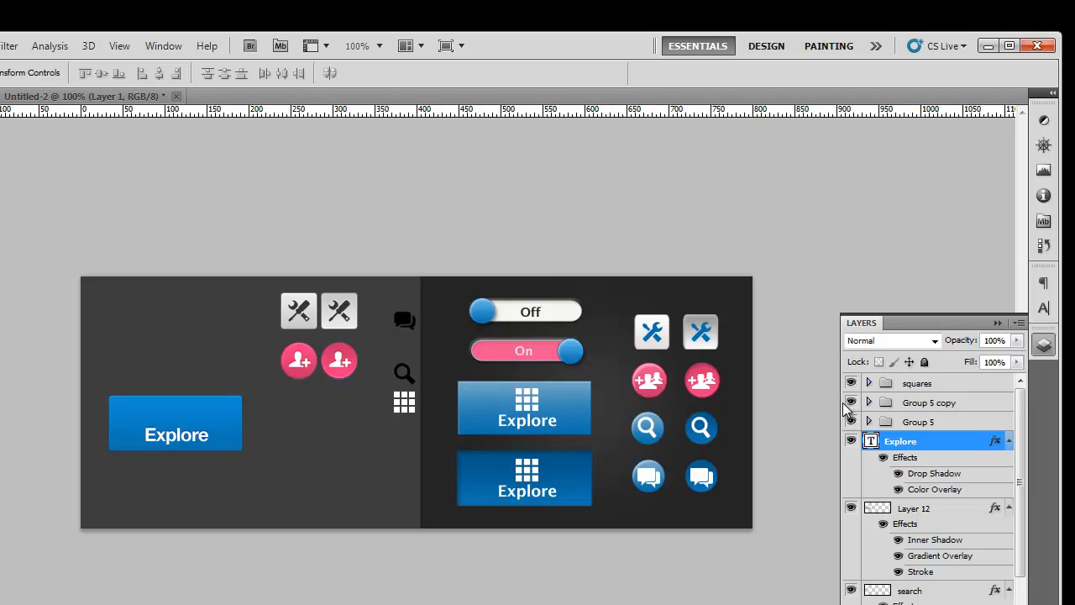
Step: Toggle layer visibility to identify the left button layer, then restore Group 4 copy's visibility
left_click(943, 508)
left_click(853, 507)
left_click(856, 507)
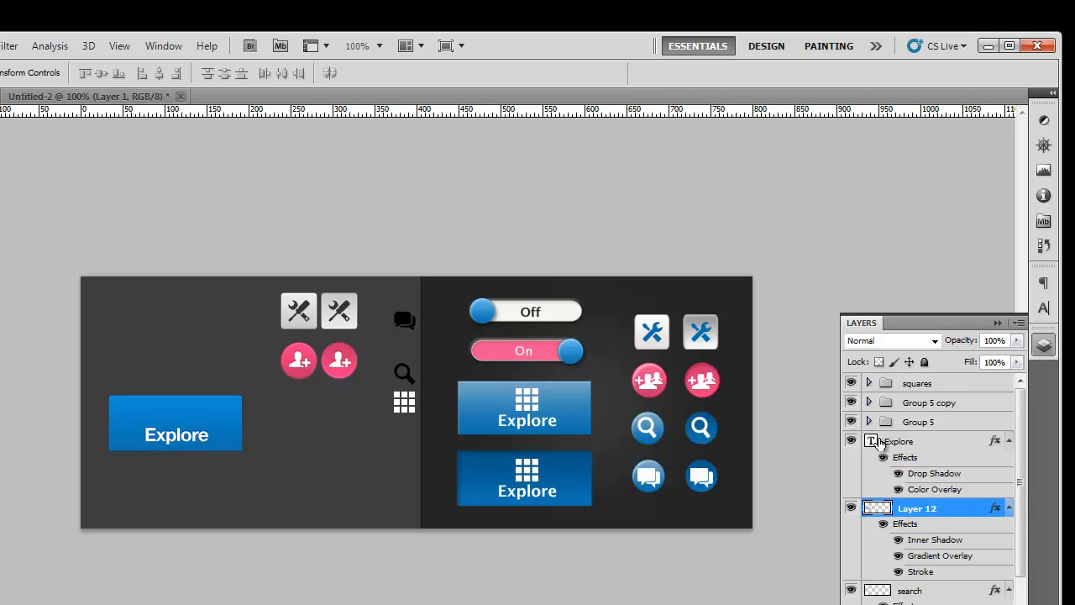
scroll(936, 541, "down", 3)
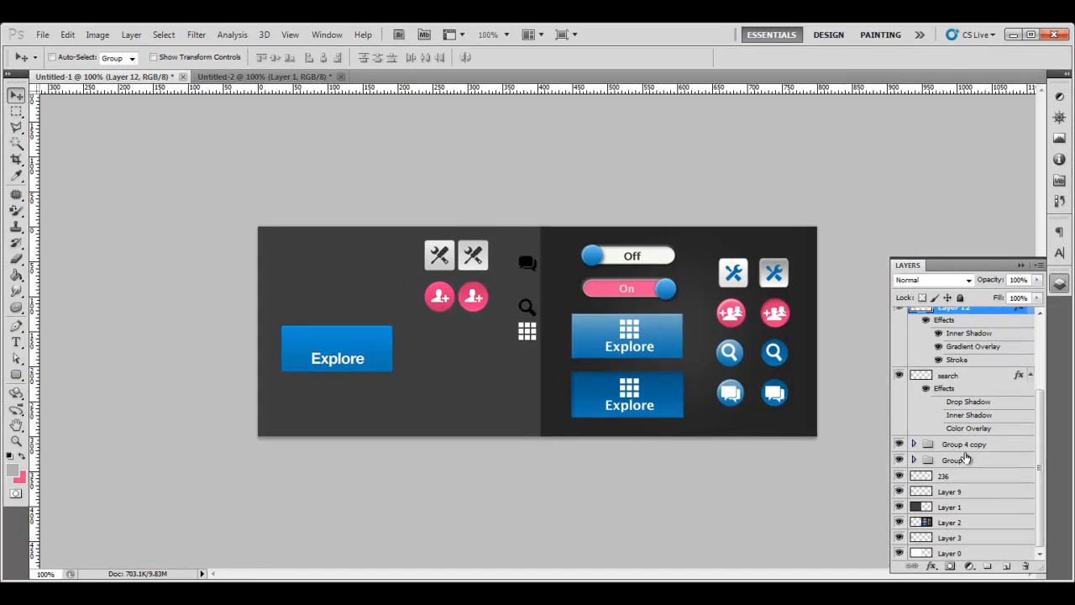
left_click(898, 446)
scroll(983, 493, "up", 3)
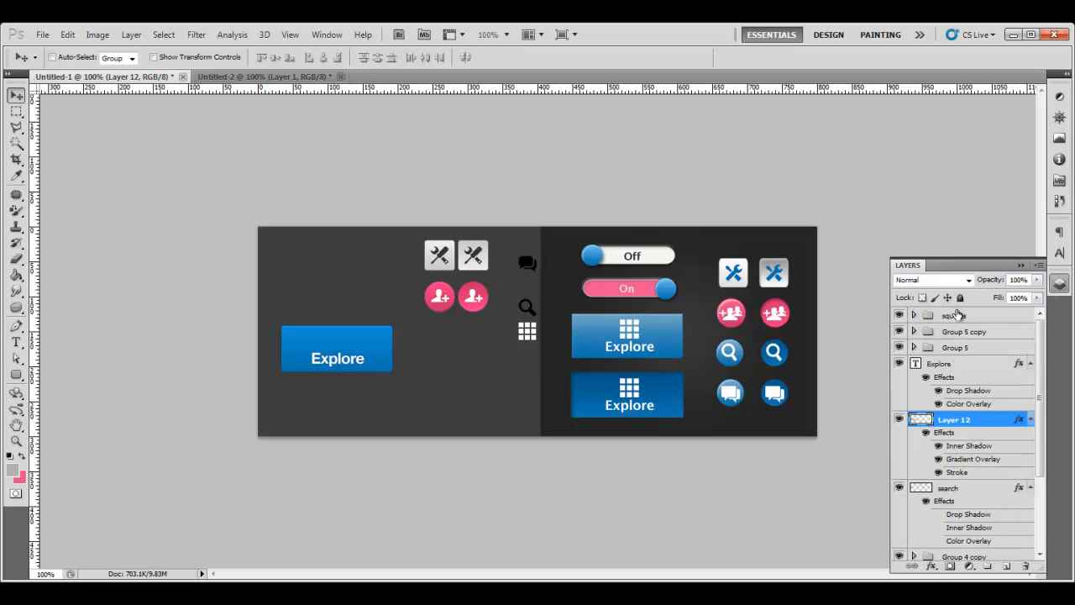
Step: Place the grid icon above the left Explore label and stack the squares group beside the Explore layers
left_click(957, 316)
left_click_drag(532, 334, 343, 337)
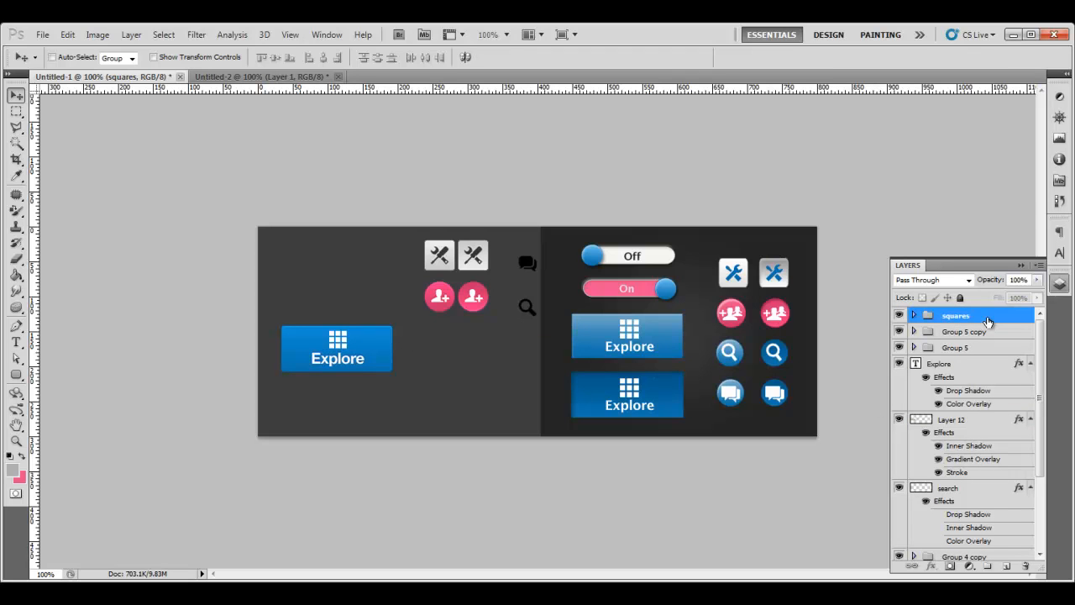
left_click_drag(985, 317, 979, 364)
Step: Group squares, Explore text and Layer 12 as Group 6 and choose Duplicate Group
left_click(972, 427, "shift")
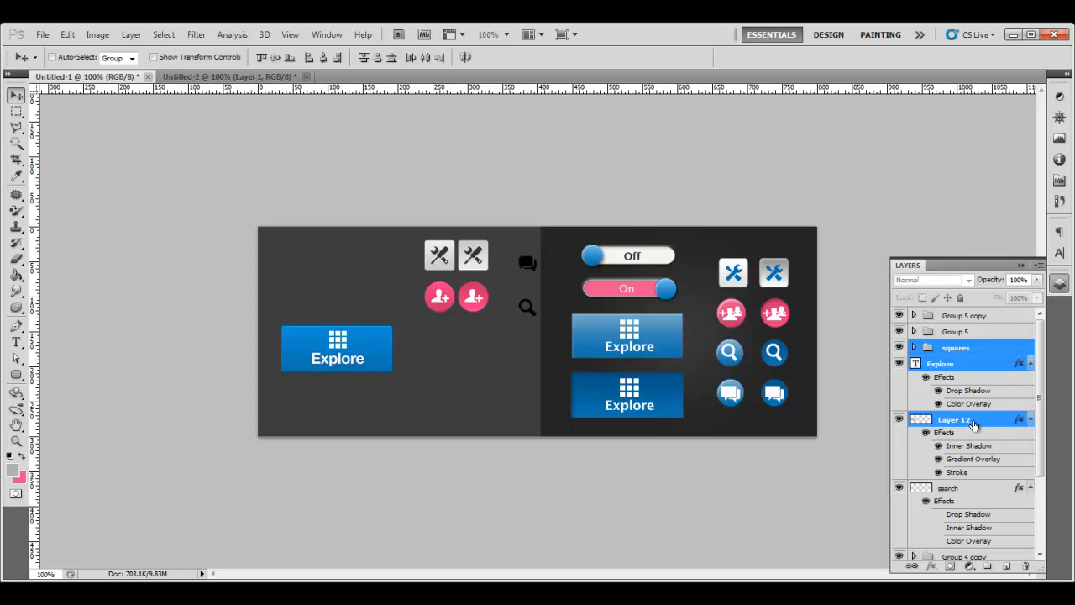
key("ctrl+g")
right_click(971, 359)
left_click(1012, 380)
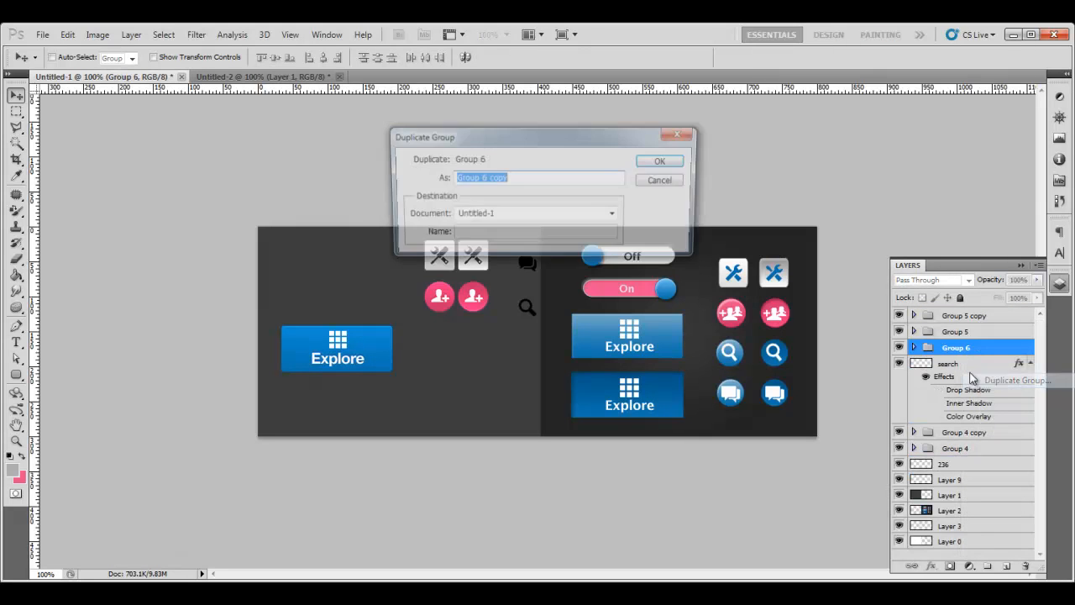
Step: Create Group 6 copy and move it below the original button
left_click(663, 165)
left_click_drag(373, 373, 384, 413)
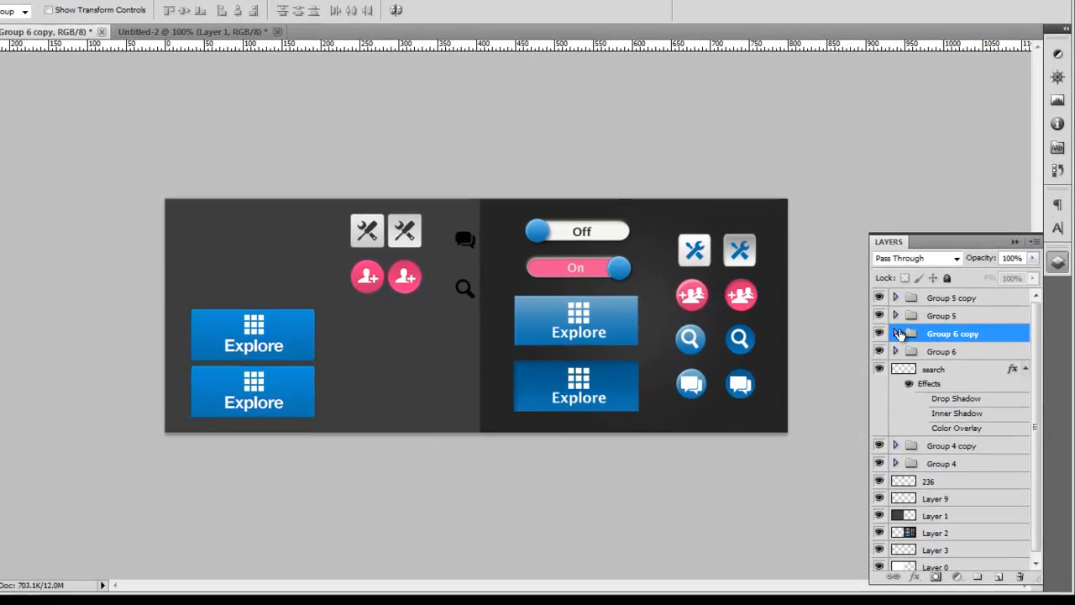
left_click(914, 346)
left_click(973, 347)
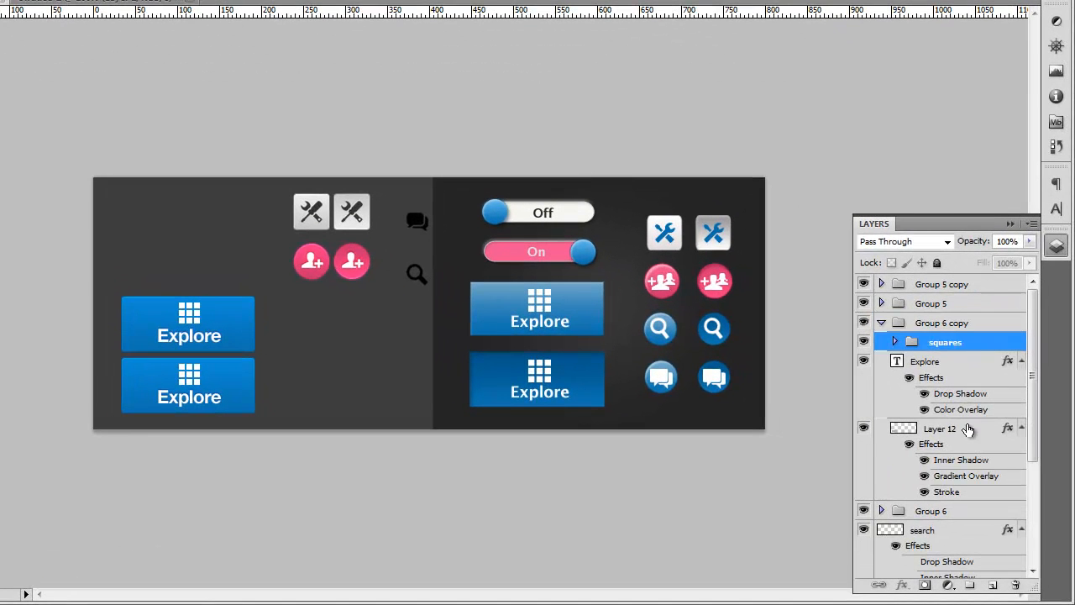
Step: Reverse the copy's gradient overlay and set its inner shadow to -90° without global light
double_click(971, 428)
left_click(450, 246)
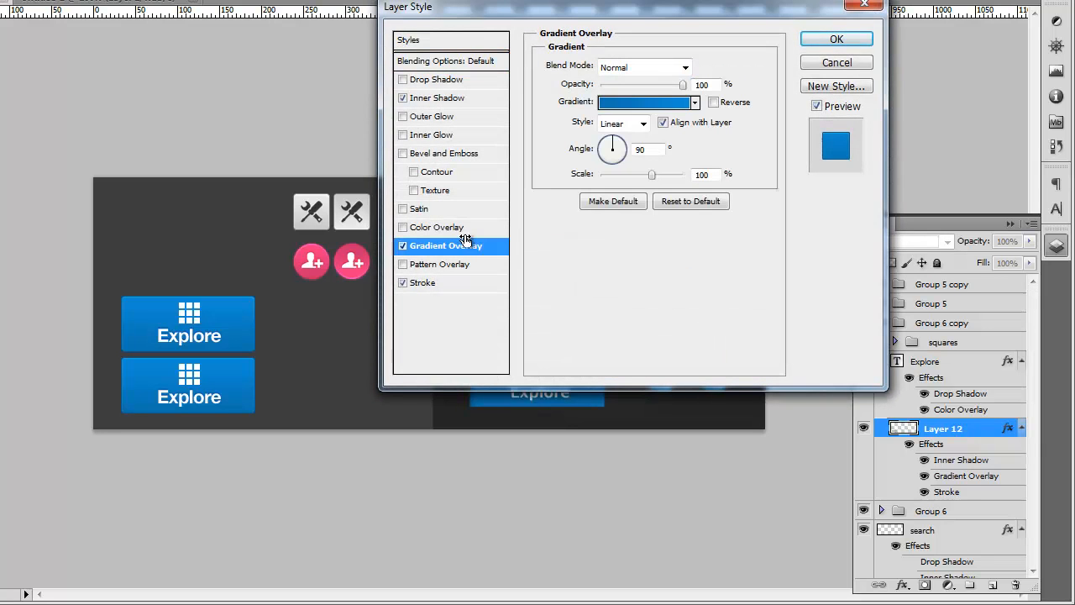
left_click(714, 102)
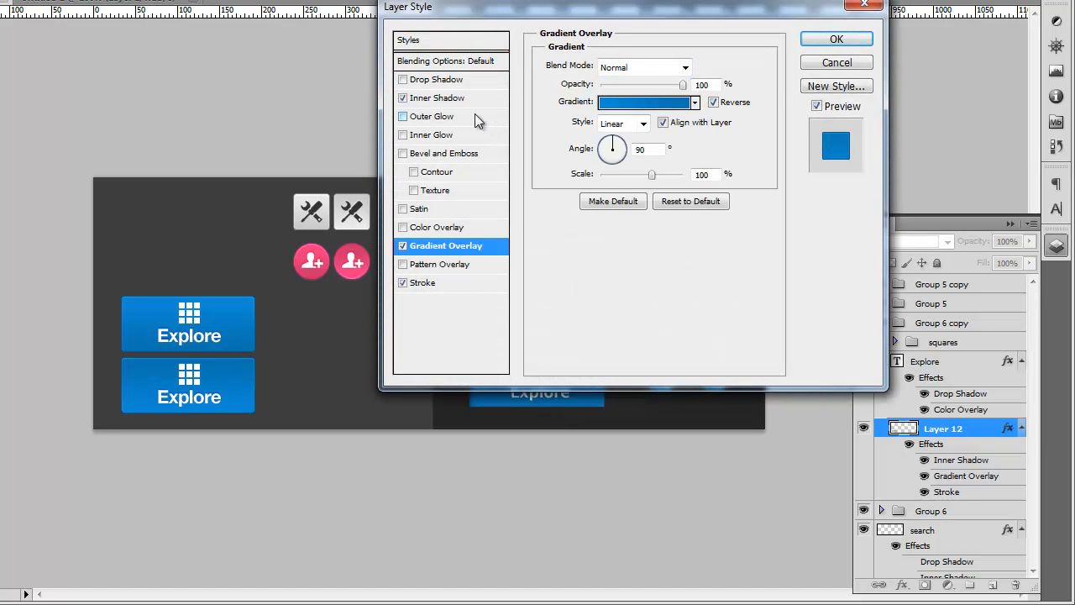
left_click(441, 97)
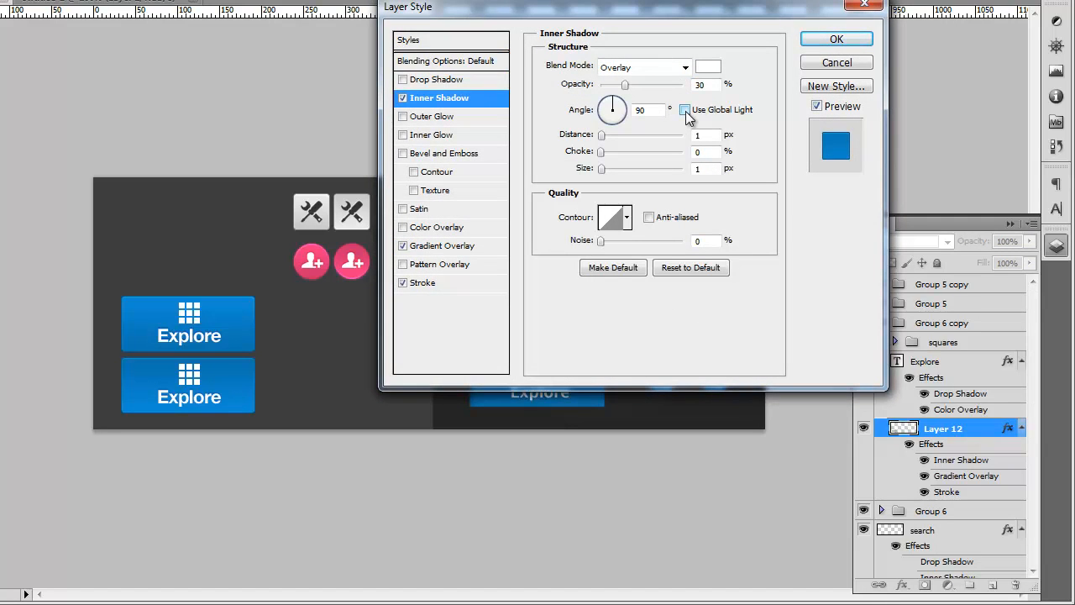
left_click(615, 120)
left_click(636, 110)
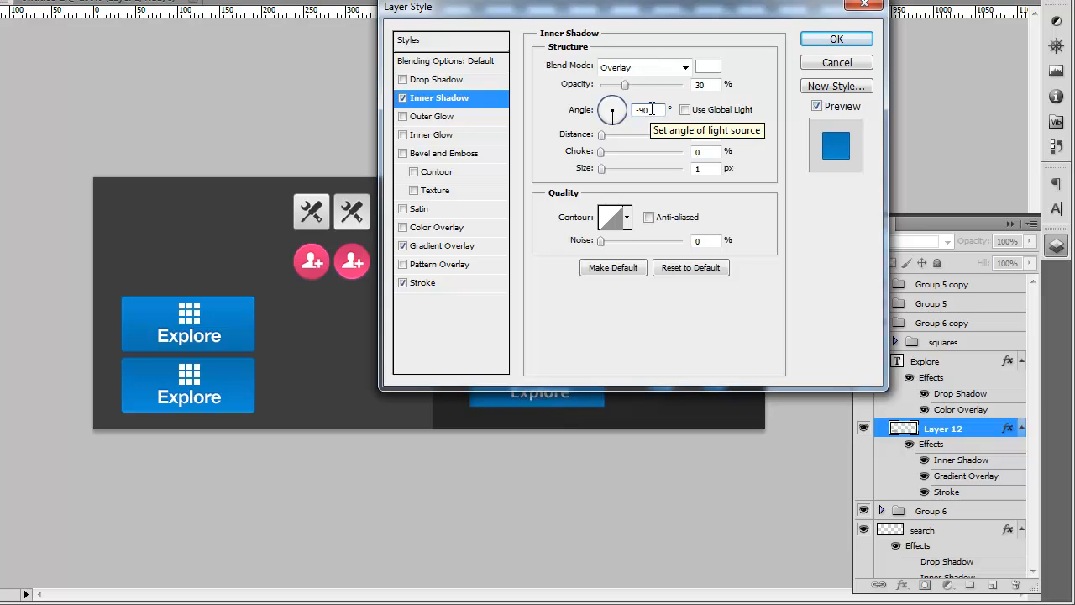
left_click(837, 40)
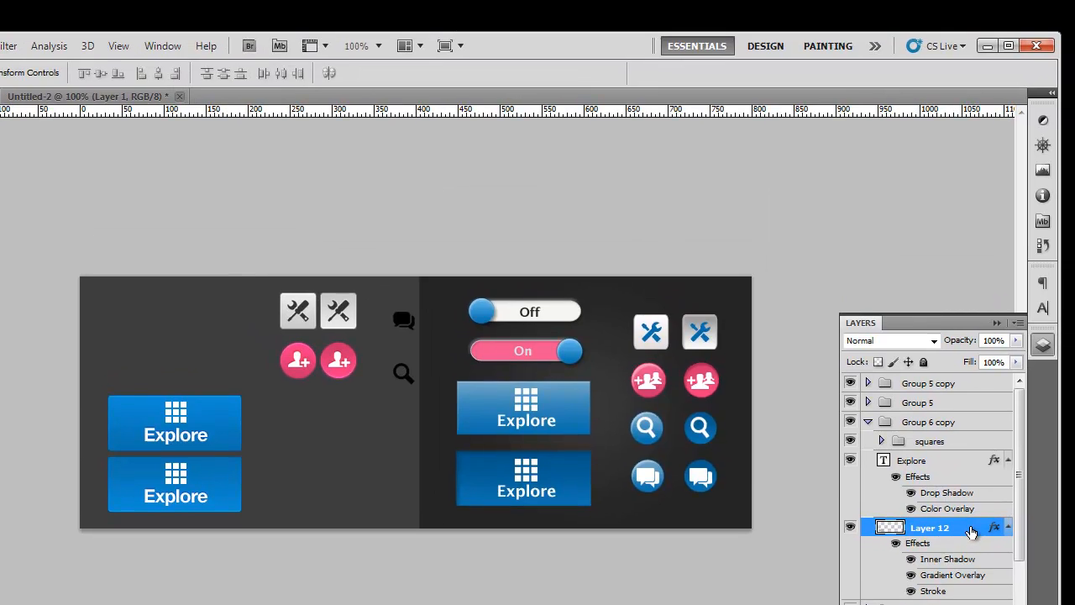
Step: Add a white ffffff drop shadow to the lower button at 90°, without global light
double_click(970, 429)
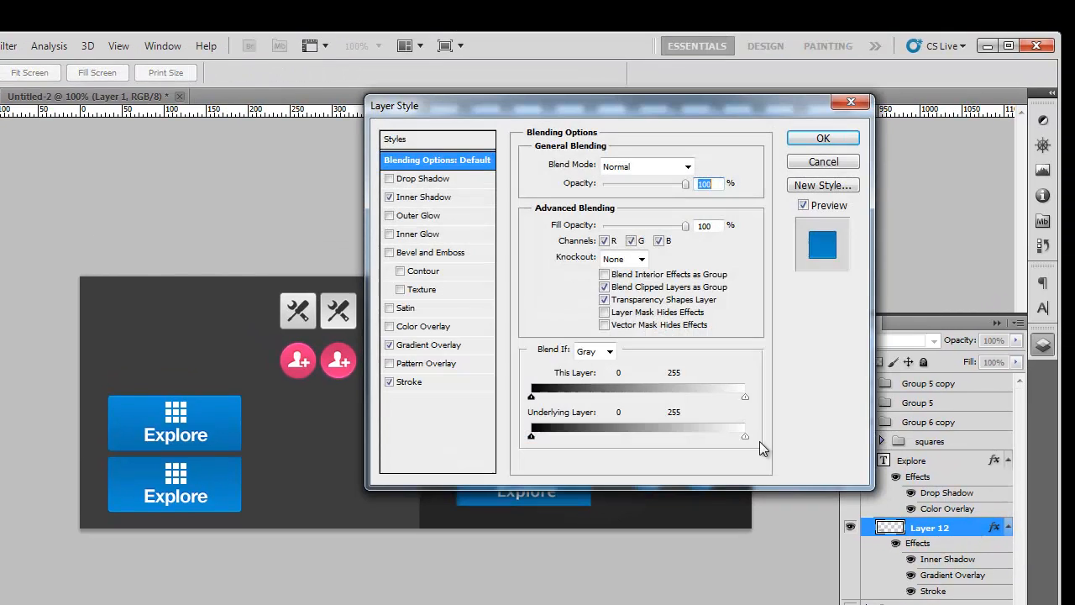
left_click(445, 179)
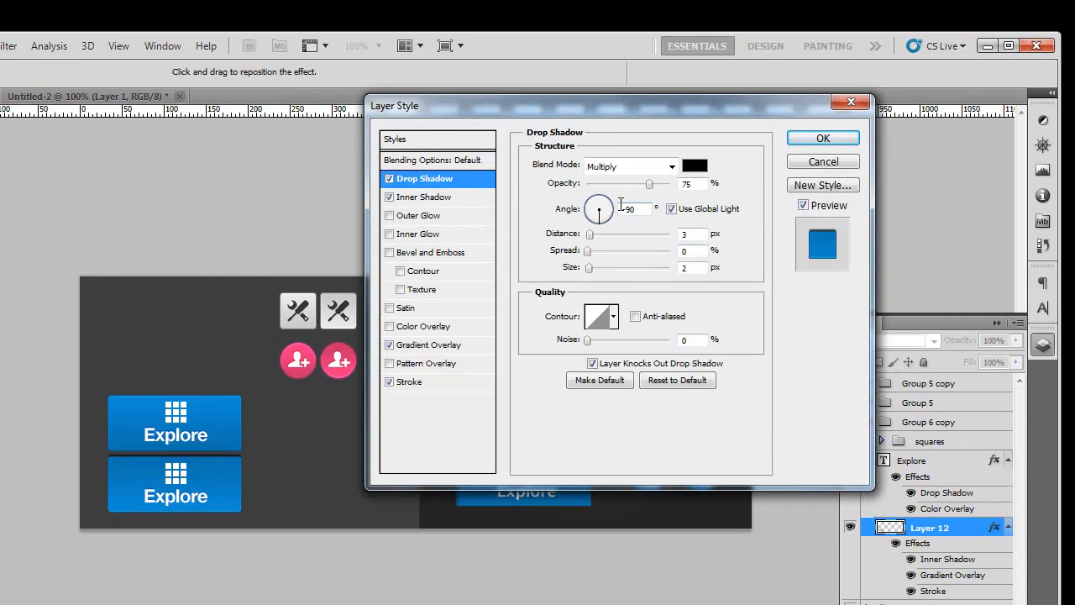
left_click(672, 208)
double_click(630, 209)
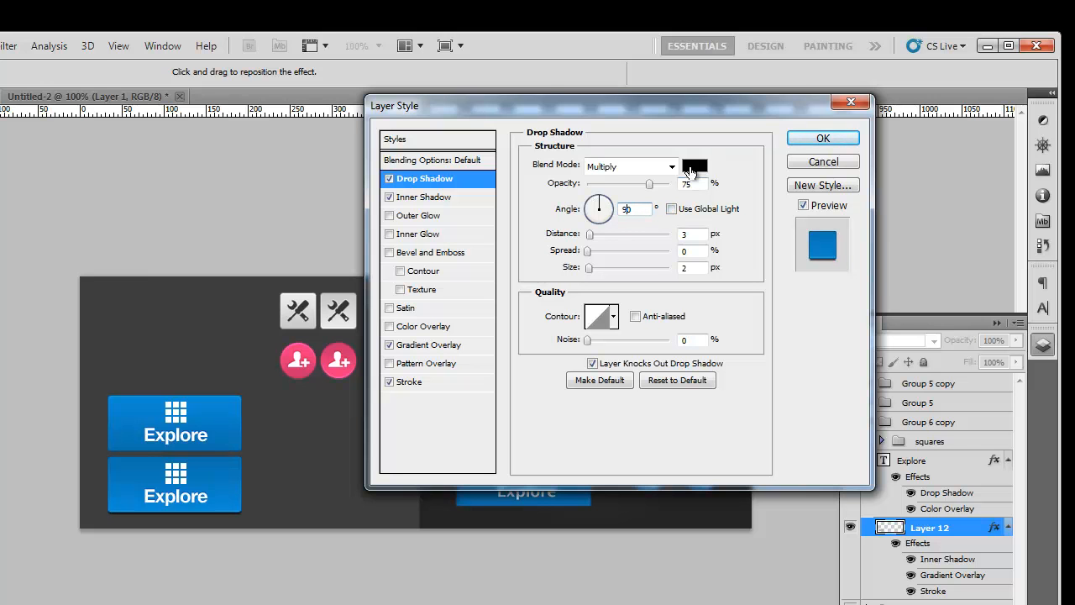
left_click(694, 168)
type("ffffff")
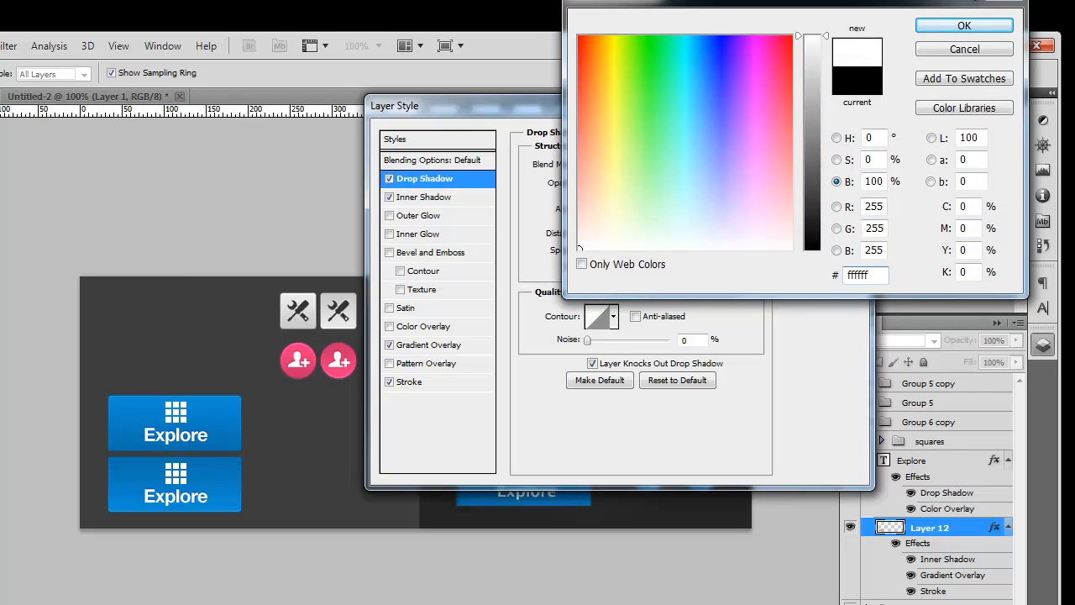
left_click(965, 26)
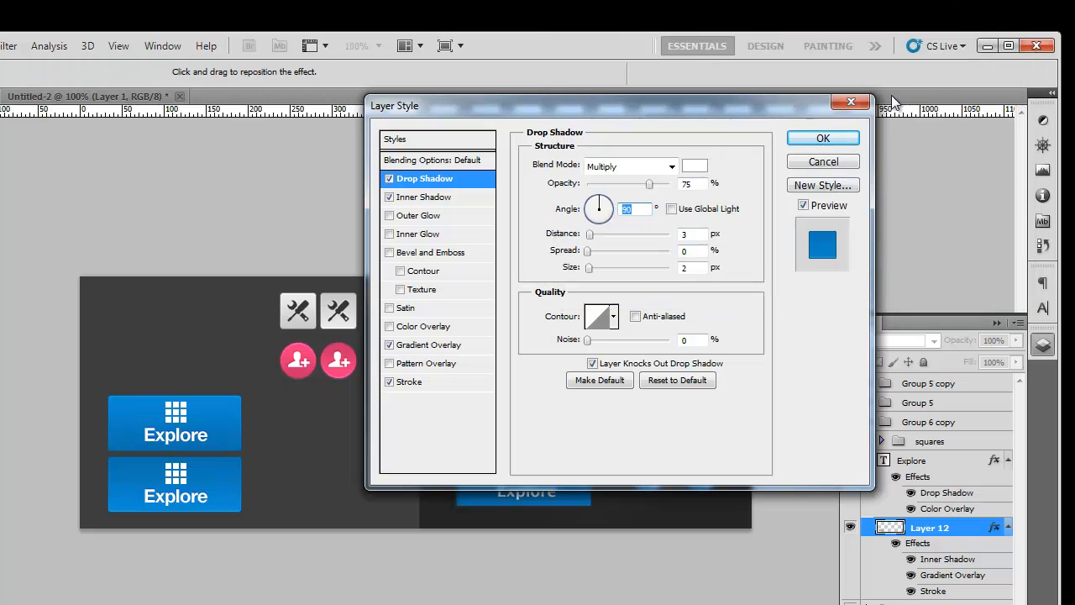
Step: Set the shadow to distance 1, size 1, Overlay blend mode and 50% opacity
key("Tab")
type("1")
key("Tab")
key("Tab")
type("1")
left_click(672, 166)
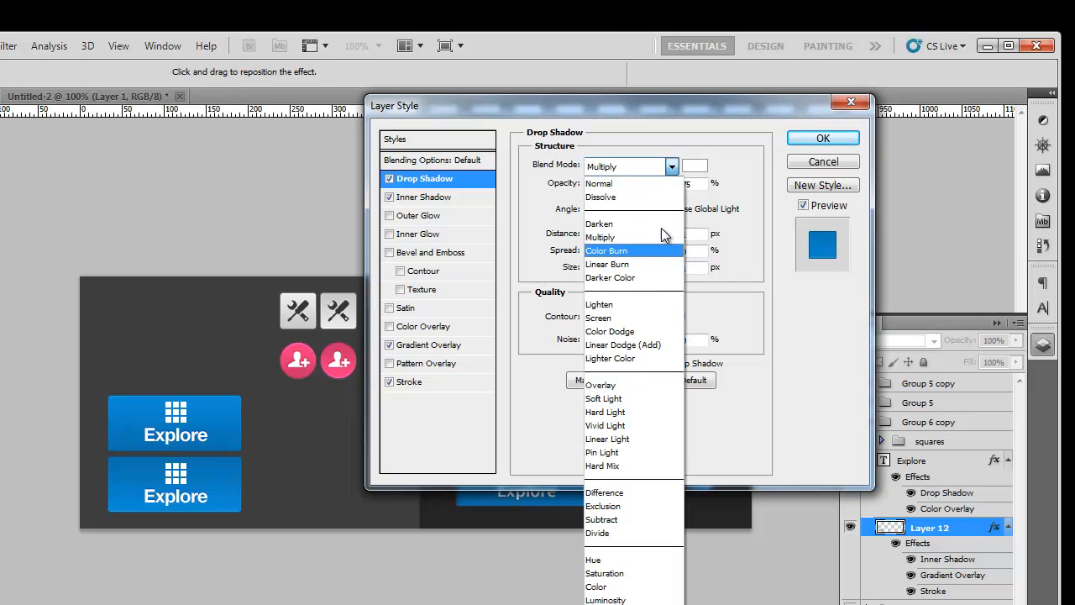
left_click(634, 379)
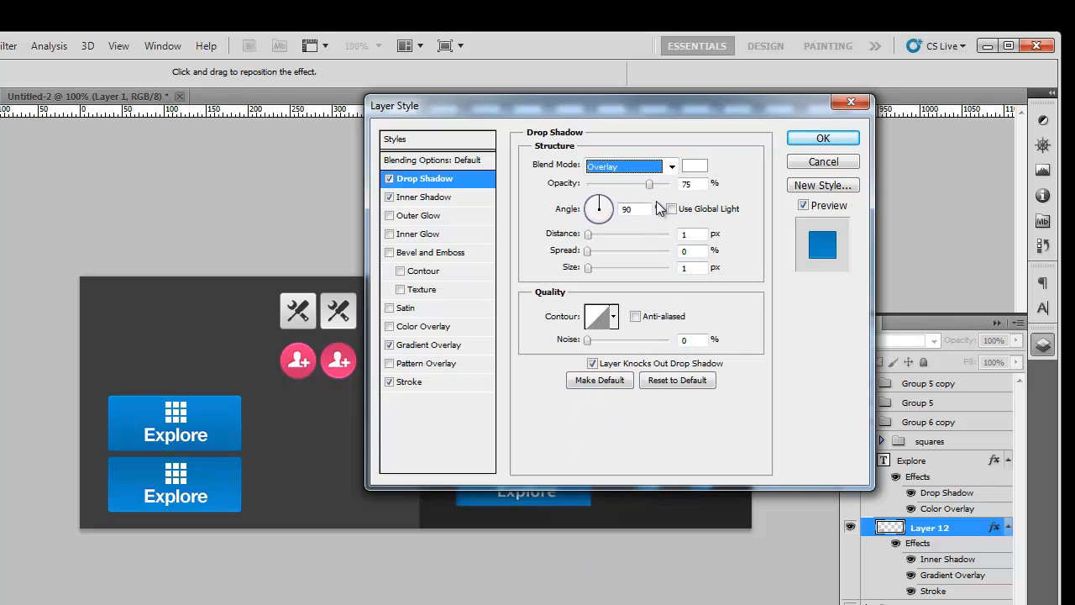
double_click(682, 184)
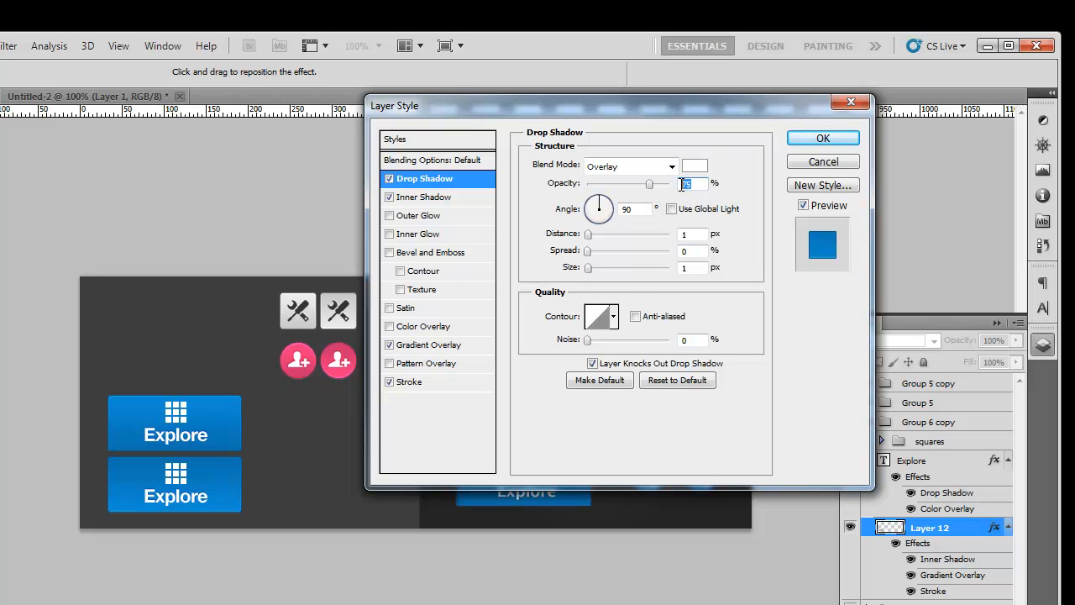
type("50")
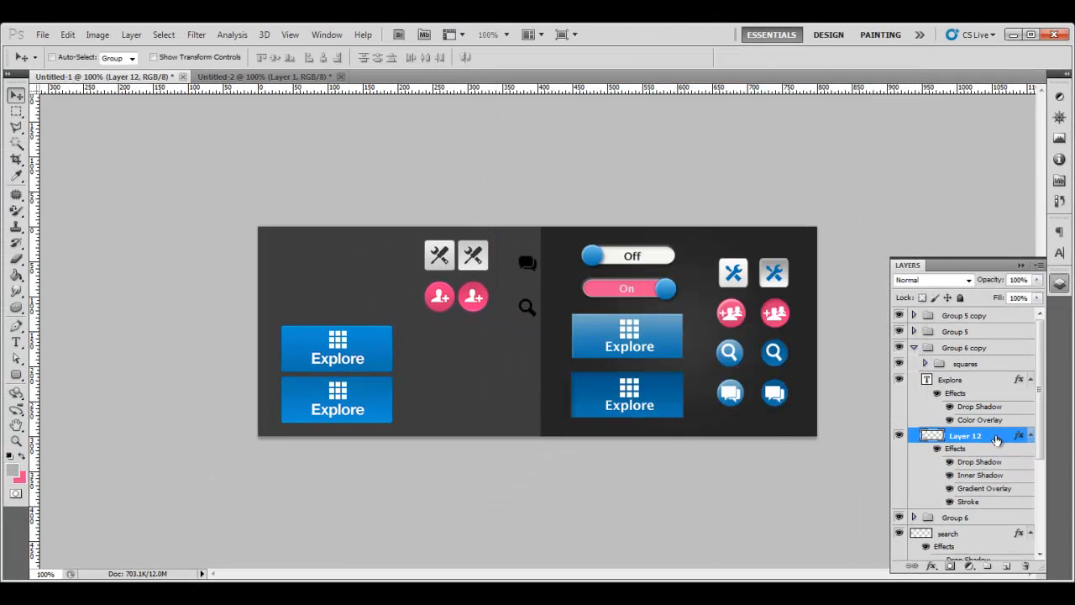
Step: Copy the lower button's layer style and paste it onto Group 6's Layer 12
right_click(966, 437)
left_click(992, 341)
left_click(916, 348)
left_click(914, 364)
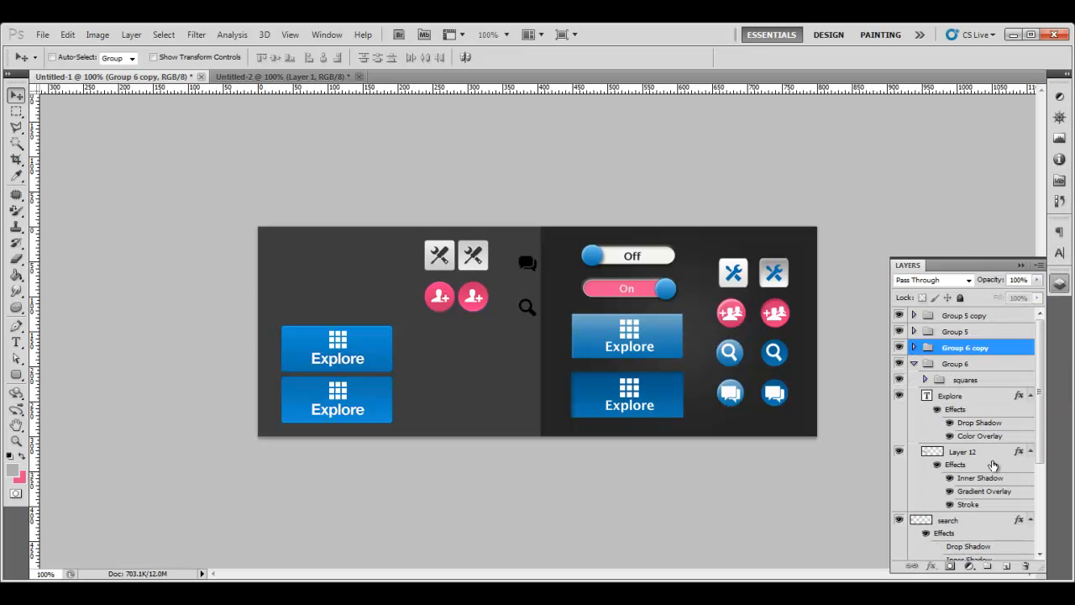
left_click(988, 458)
right_click(968, 451)
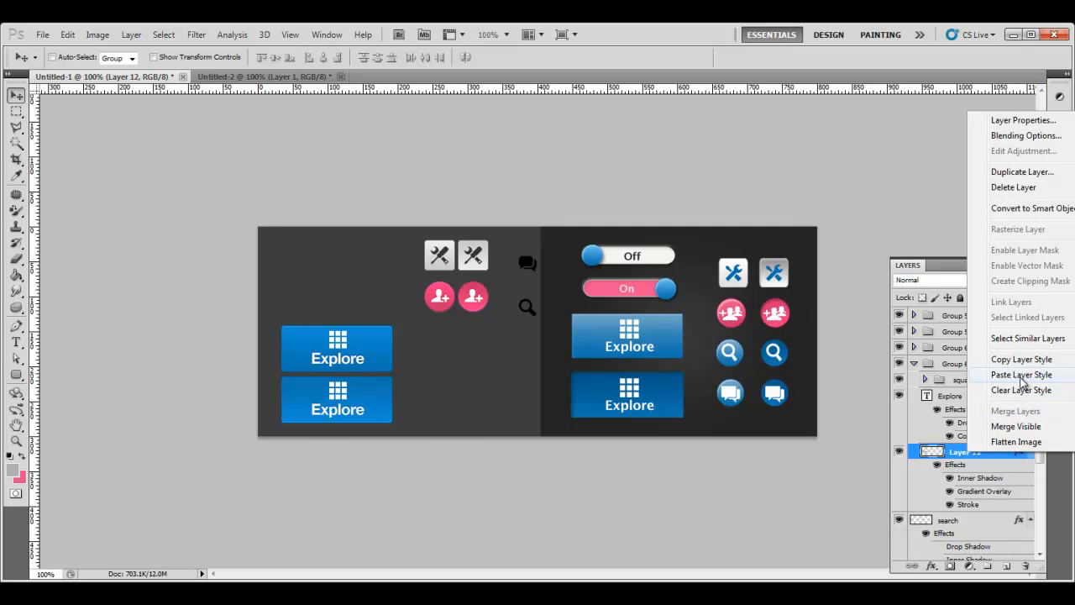
left_click(1021, 375)
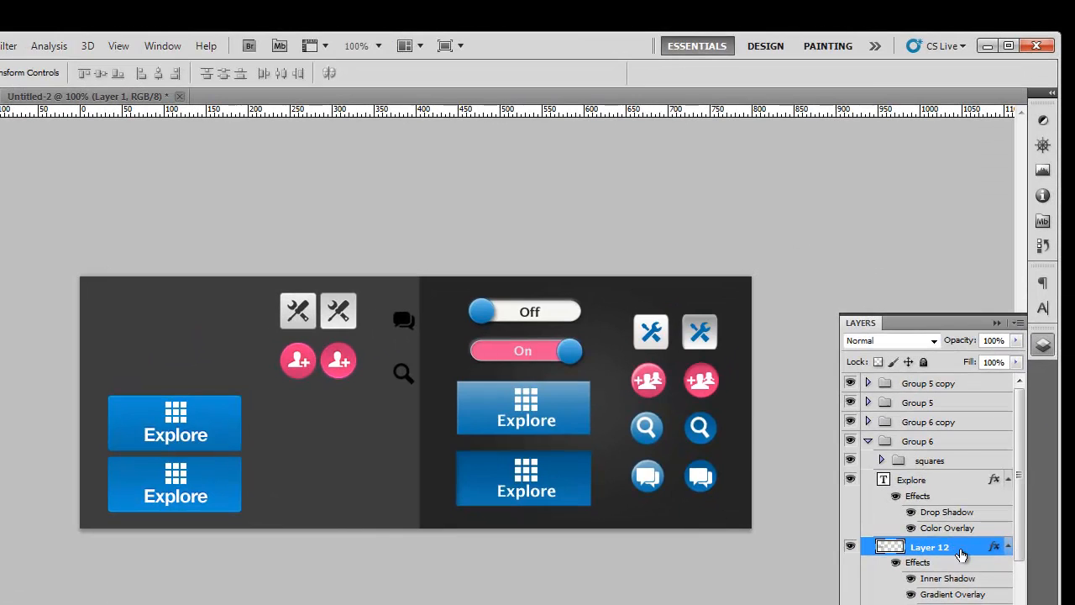
Step: Give the original button's drop shadow a white ffffff colour
double_click(991, 454)
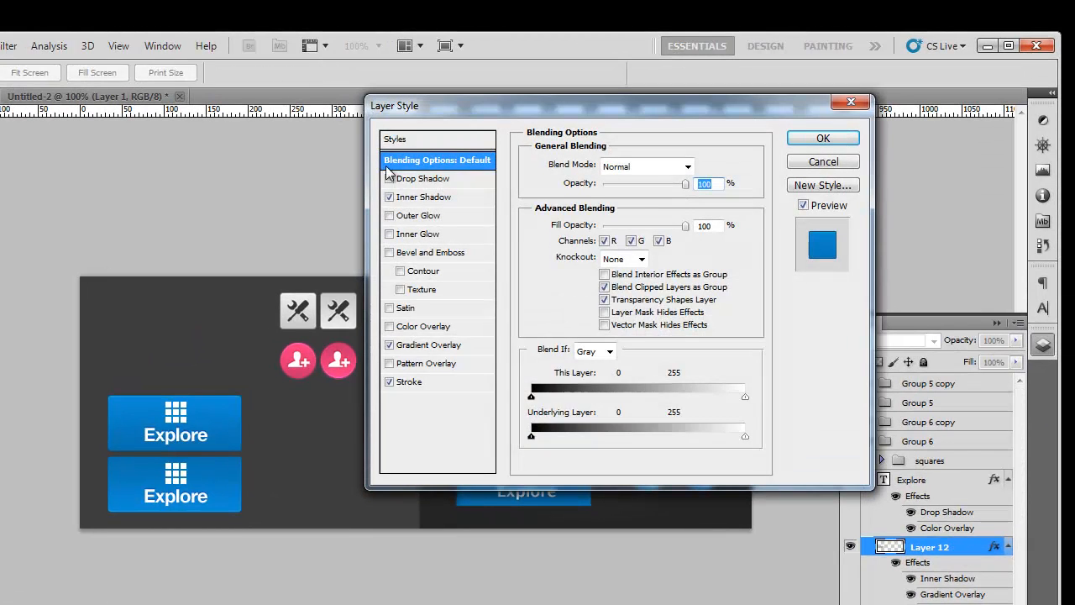
left_click(416, 179)
left_click(694, 166)
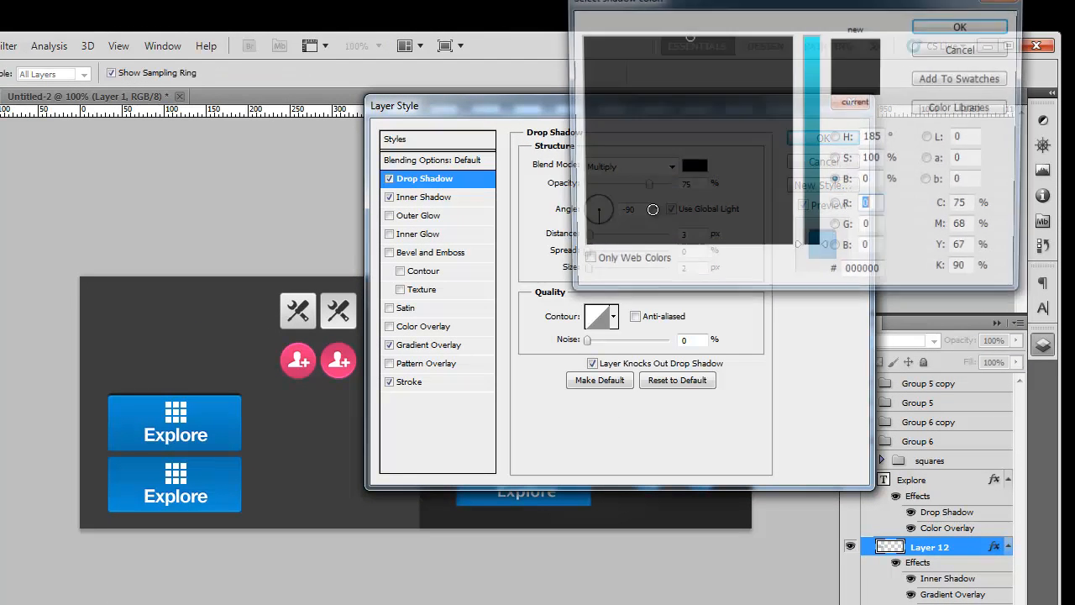
double_click(873, 275)
type("ffffff")
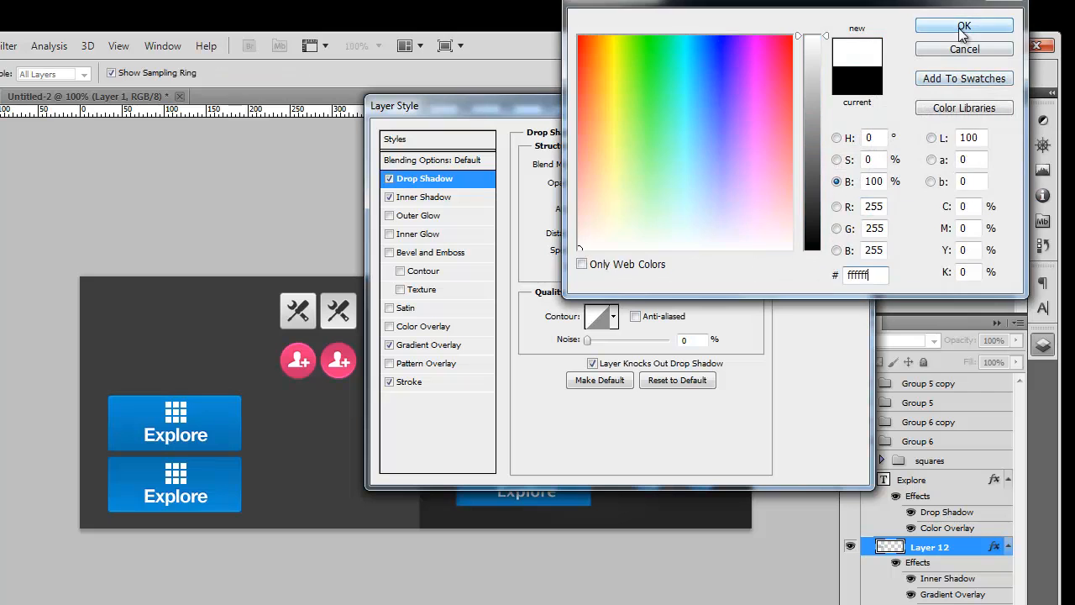
left_click(964, 26)
Step: Set that shadow to Overlay, distance and size 1, angle 90, opacity 50, and apply
left_click(672, 166)
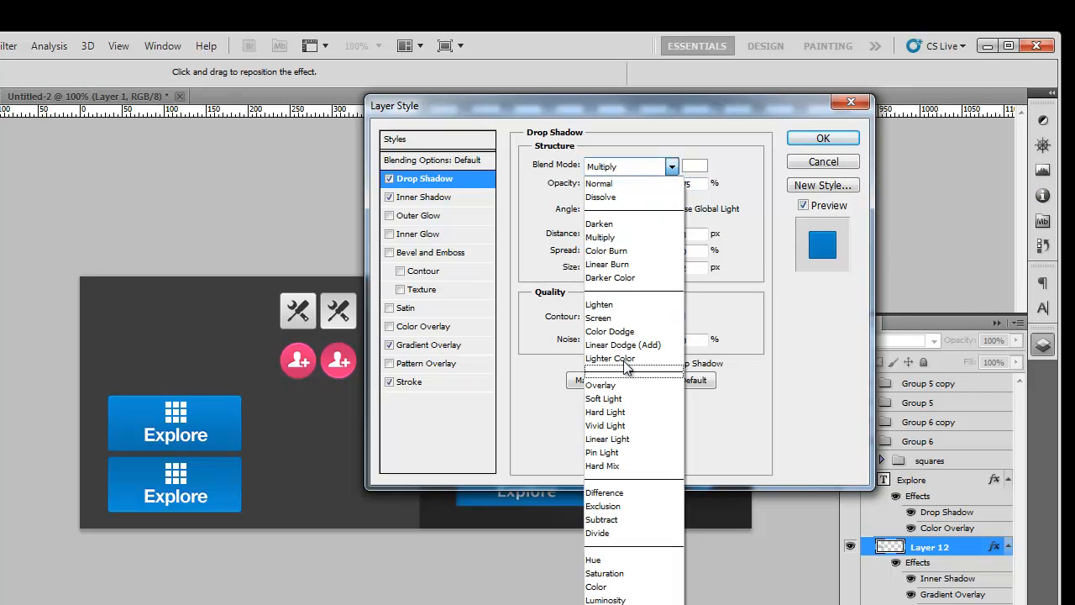
left_click(628, 381)
type("1")
left_click_drag(698, 233, 658, 251)
type("1")
left_click(671, 209)
mouse_move(630, 208)
left_mouse_down()
mouse_move(601, 210)
mouse_move(612, 214)
left_mouse_up()
key("shift+Tab")
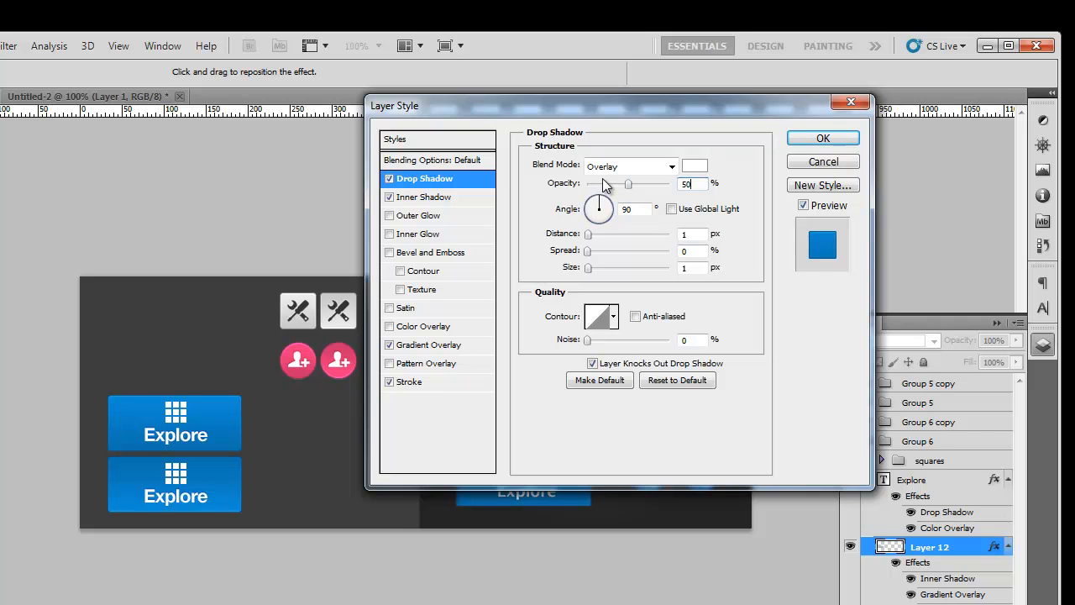
type("50")
left_click(823, 138)
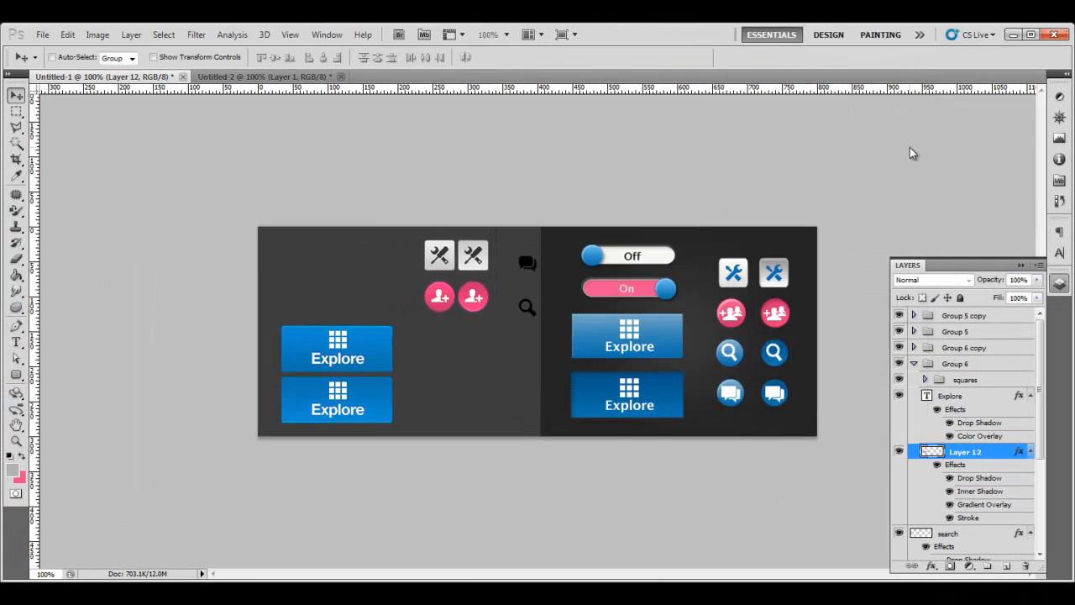